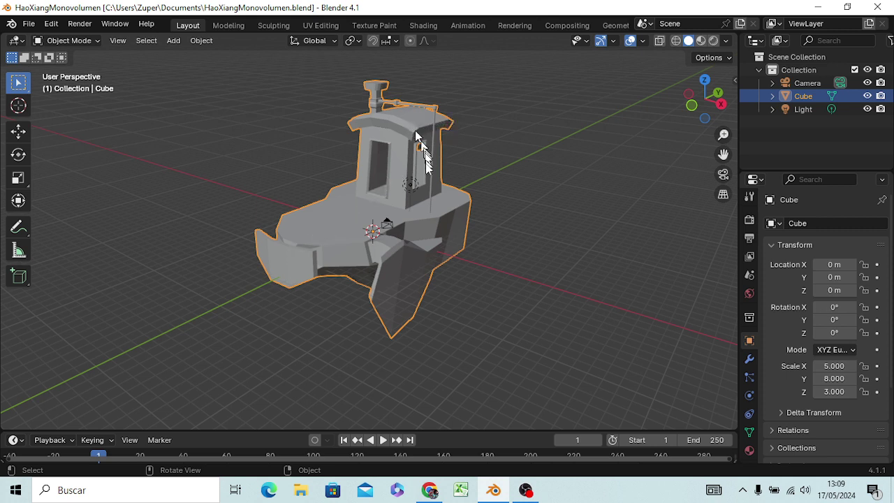
Orbit and zoom around the HaoXiangMonovolumen tugboat, then enter Edit Mode on its mesh
mouse_move(432, 318)
middle_mouse_down()
mouse_move(254, 299)
mouse_move(391, 328)
mouse_move(443, 315)
mouse_move(459, 296)
middle_mouse_up()
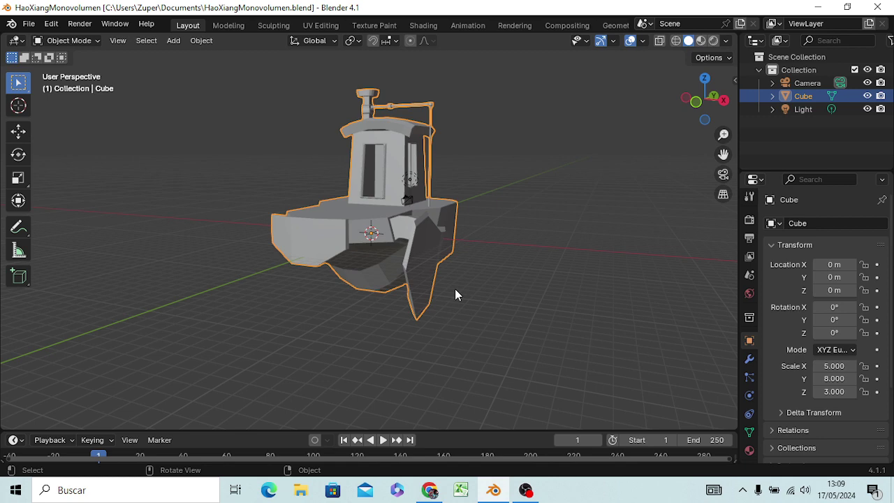
mouse_move(481, 324)
middle_mouse_down()
mouse_move(547, 332)
mouse_move(654, 283)
mouse_move(517, 314)
mouse_move(167, 311)
mouse_move(452, 320)
mouse_move(396, 345)
mouse_move(293, 311)
mouse_move(270, 324)
mouse_move(209, 316)
mouse_move(252, 347)
mouse_move(514, 361)
mouse_move(533, 349)
mouse_move(501, 347)
mouse_move(481, 300)
mouse_move(499, 299)
mouse_move(541, 259)
middle_mouse_up()
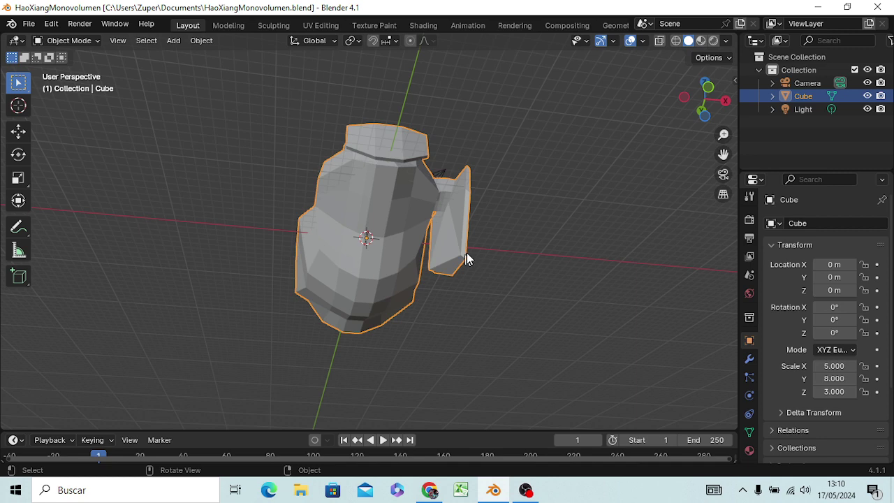
scroll(395, 193, "up", 1)
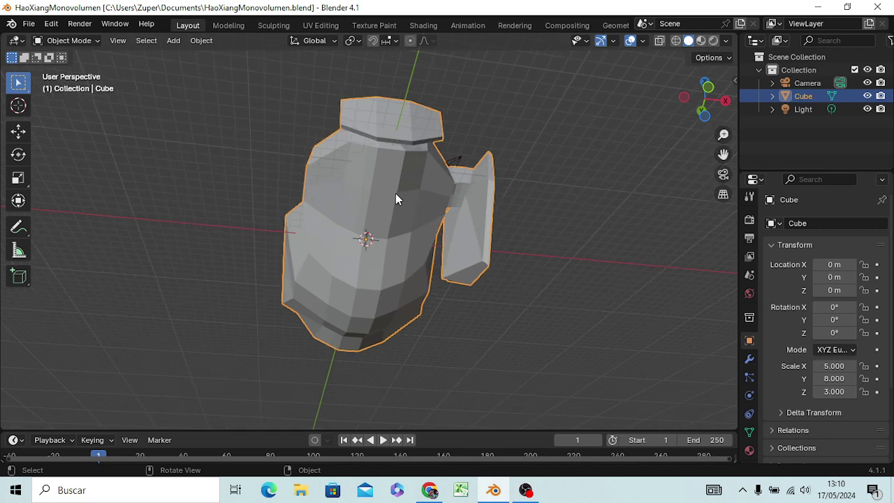
key("Tab")
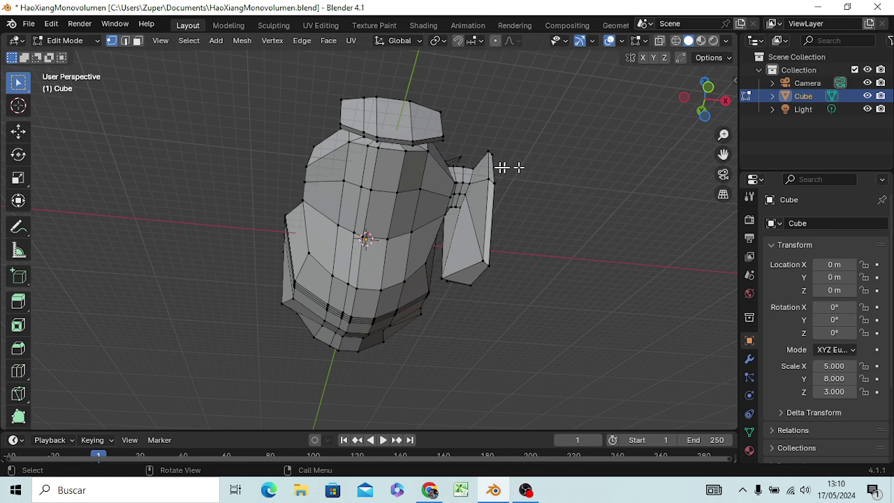
key("Tab")
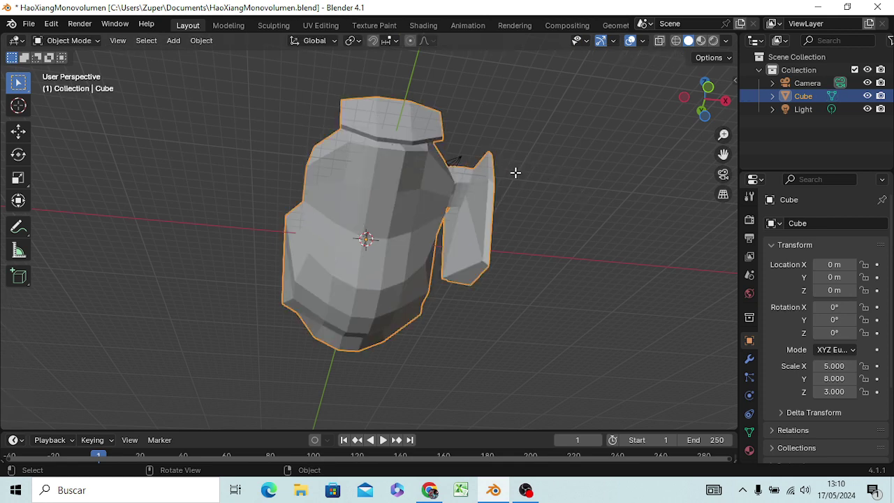
key("Tab")
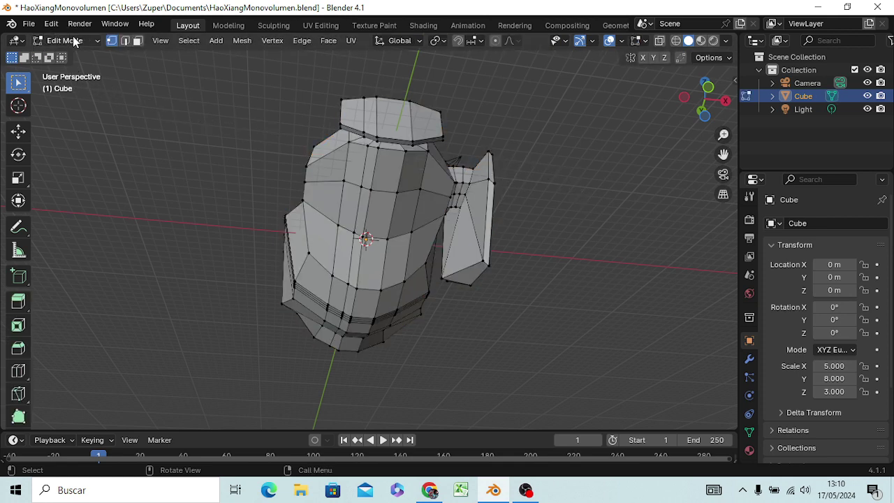
key("Tab")
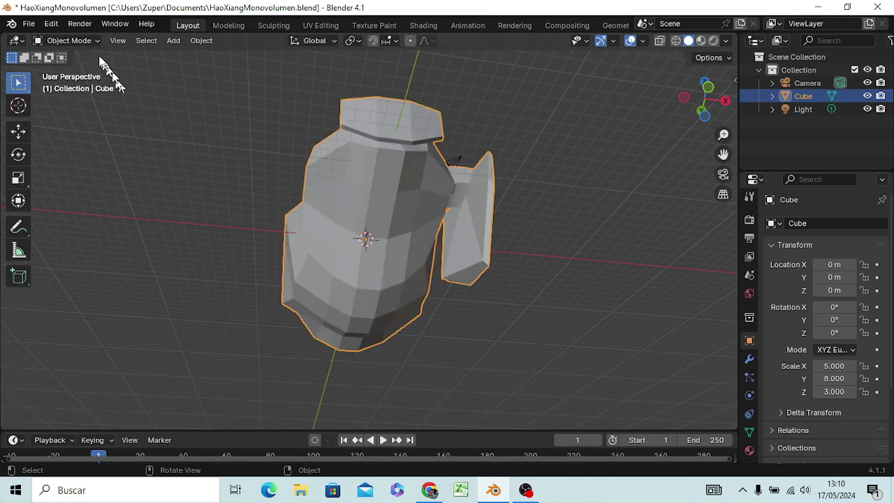
key("Tab")
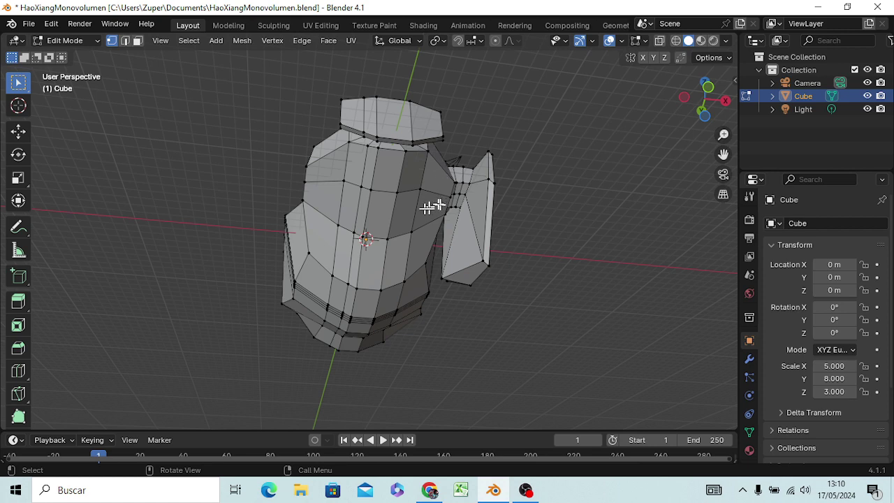
mouse_move(447, 152)
middle_mouse_down()
mouse_move(397, 277)
mouse_move(409, 280)
middle_mouse_up()
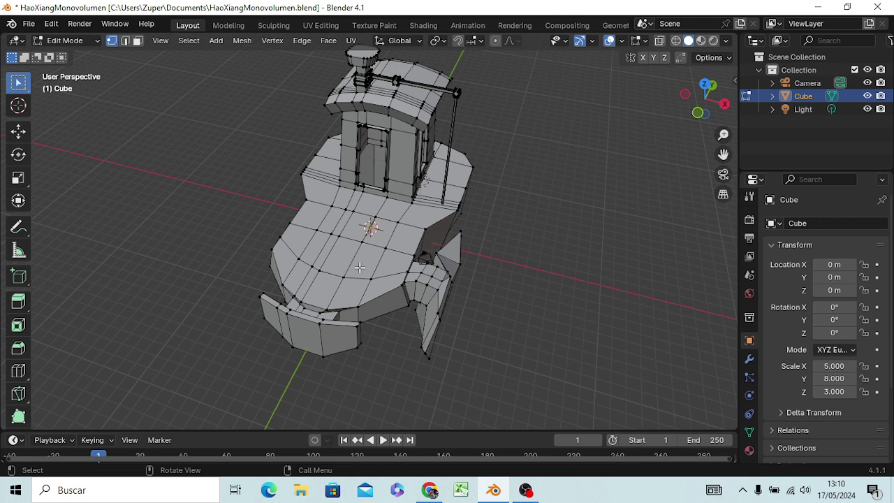
In Face select mode, cut a lengthwise loop through deck, cabin and hull, slid off-centre
left_click(355, 267)
left_click(139, 41)
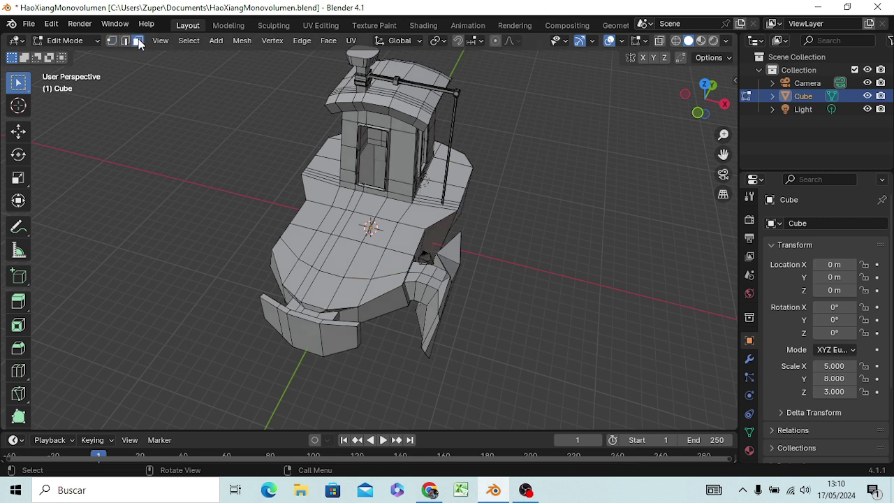
left_click(363, 271)
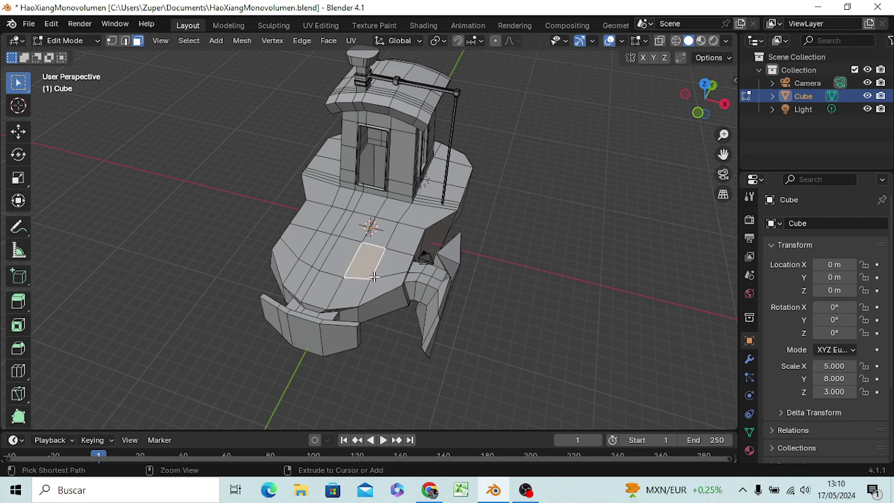
key("ctrl+r")
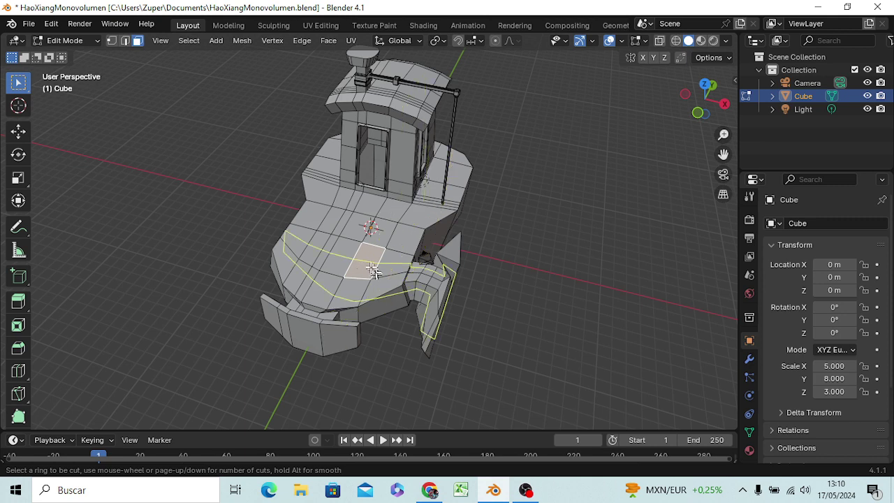
left_click(372, 249)
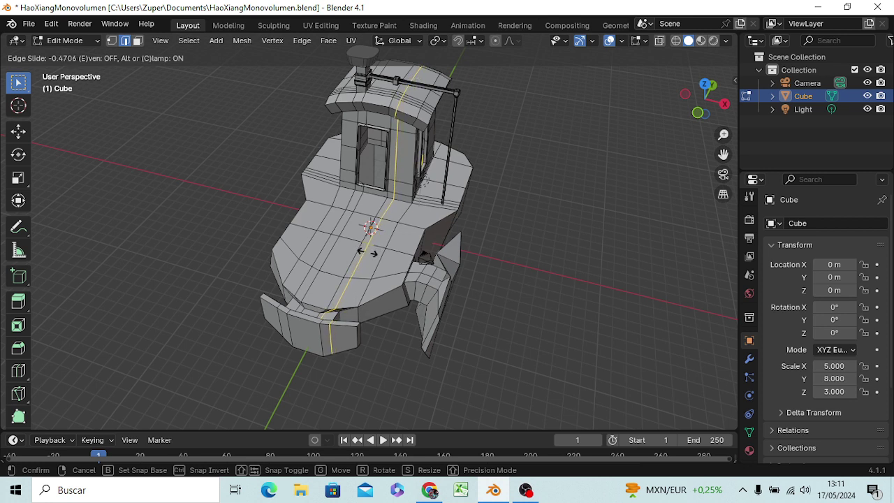
left_click(368, 253)
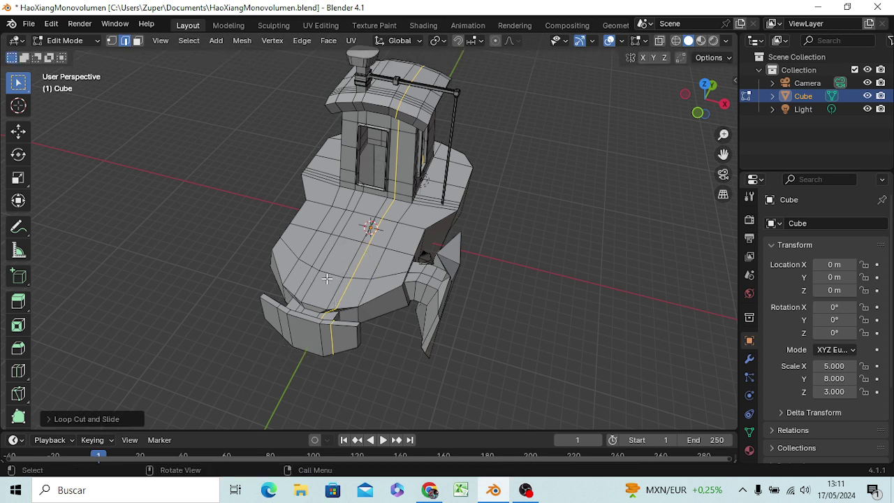
Triangulate the selection, then cut and slide a crosswise loop across the bow deck and deselect
key("ctrl+t")
left_click(601, 278)
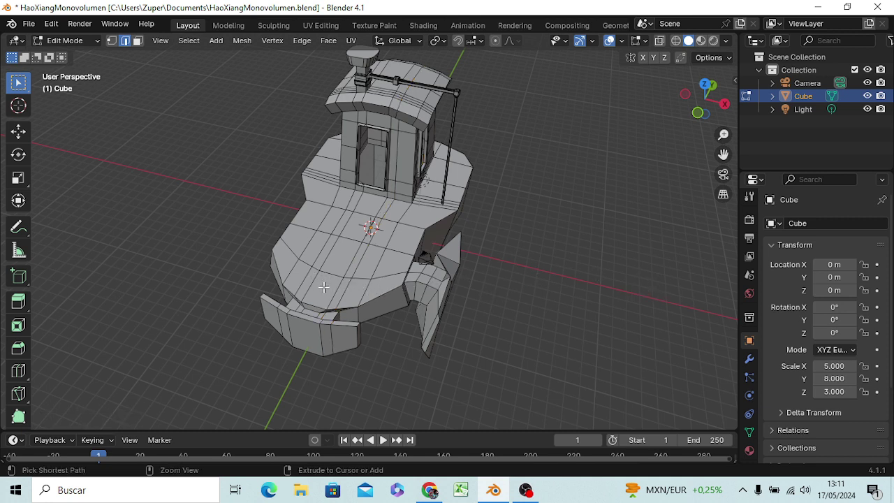
key("ctrl+r")
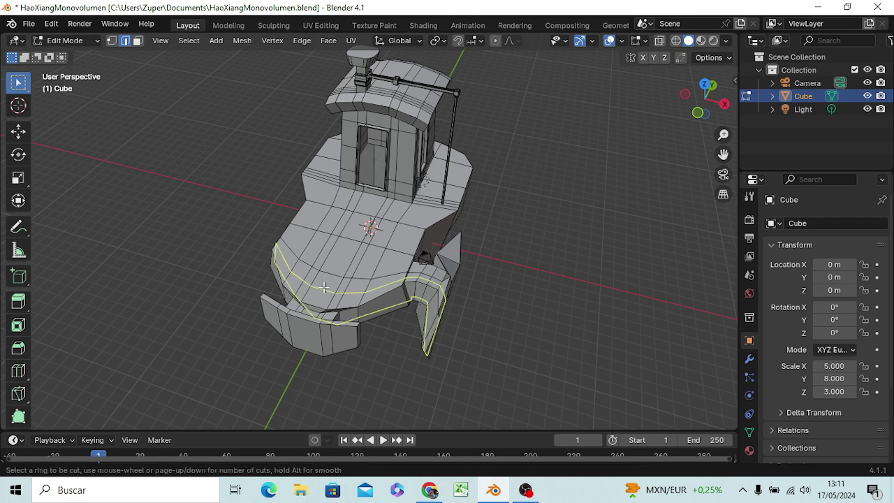
left_click(324, 287)
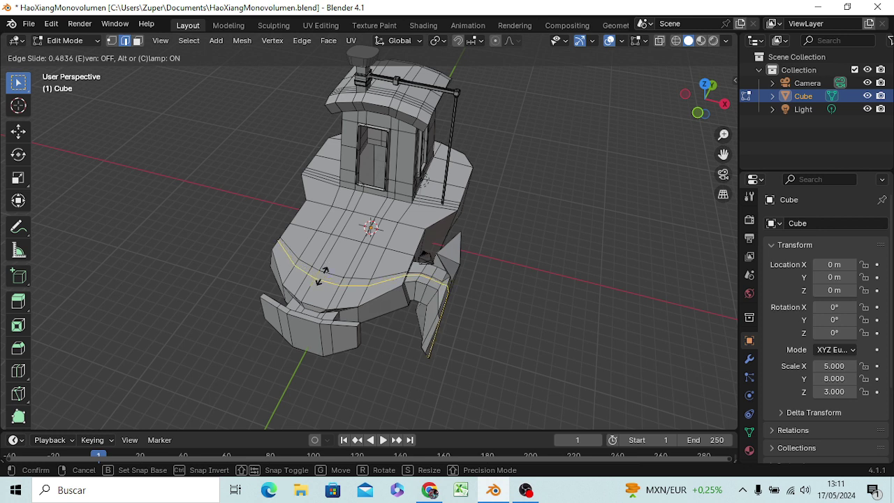
left_click(322, 276)
left_click(524, 265)
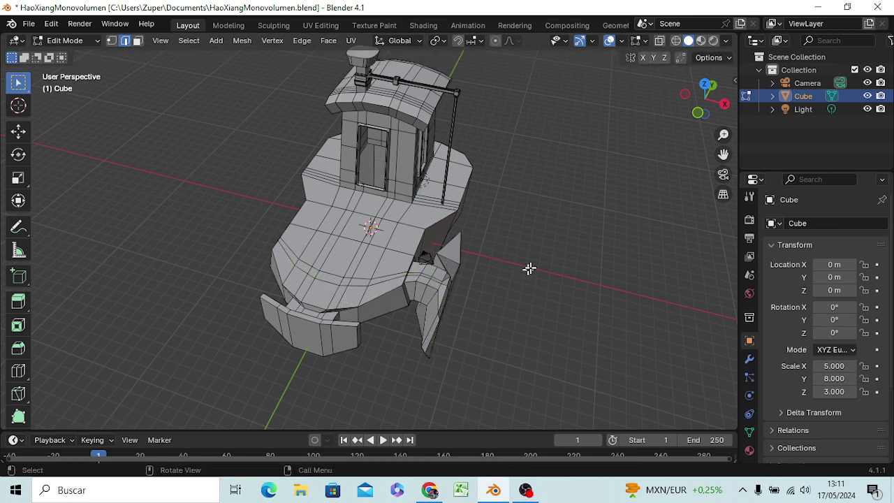
Inspect the gridded front deck from low front and top-down angles, then switch to Face select mode
mouse_move(318, 336)
middle_mouse_down()
mouse_move(329, 286)
mouse_move(306, 290)
middle_mouse_up()
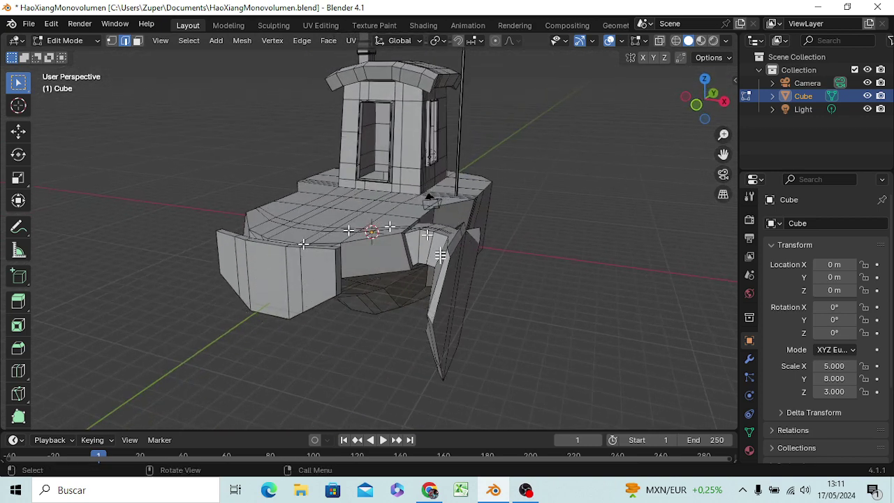
middle_click_drag(253, 292, 300, 295)
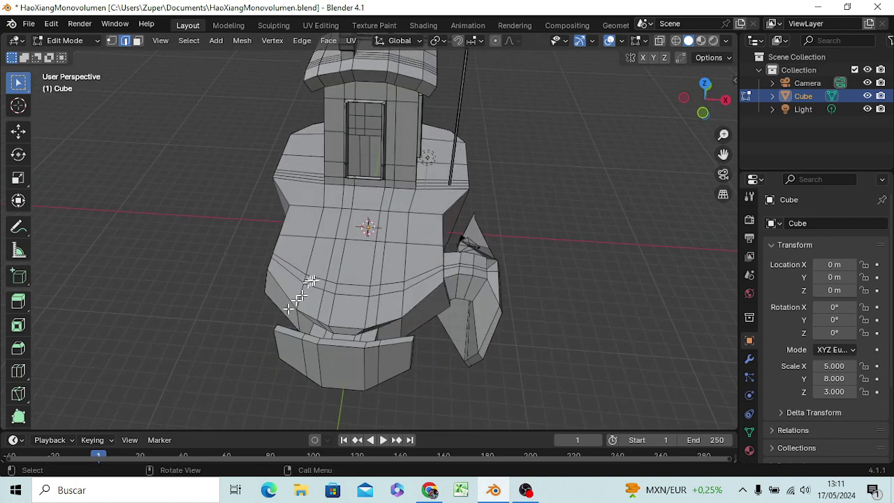
mouse_move(405, 262)
middle_mouse_down()
mouse_move(314, 276)
mouse_move(249, 235)
mouse_move(160, 220)
mouse_move(49, 329)
mouse_move(195, 376)
mouse_move(314, 295)
mouse_move(342, 242)
mouse_move(356, 241)
mouse_move(406, 292)
middle_mouse_up()
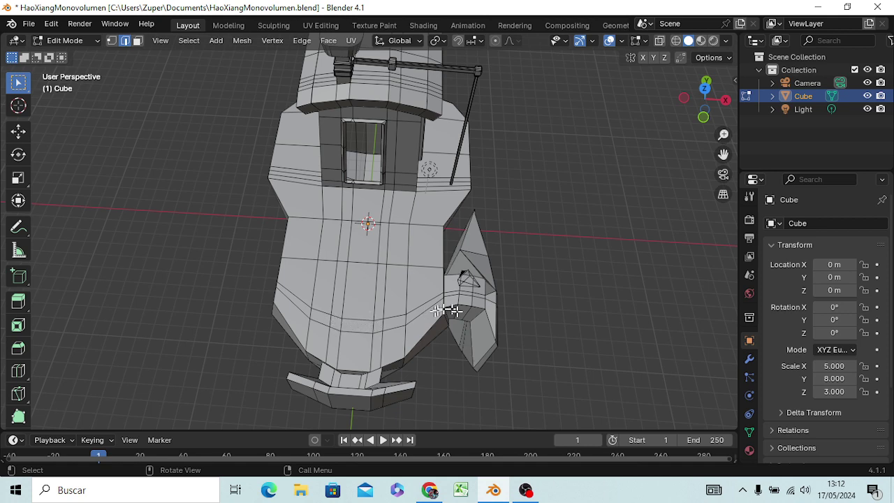
mouse_move(455, 309)
middle_mouse_down()
mouse_move(344, 226)
mouse_move(241, 293)
mouse_move(418, 248)
middle_mouse_up()
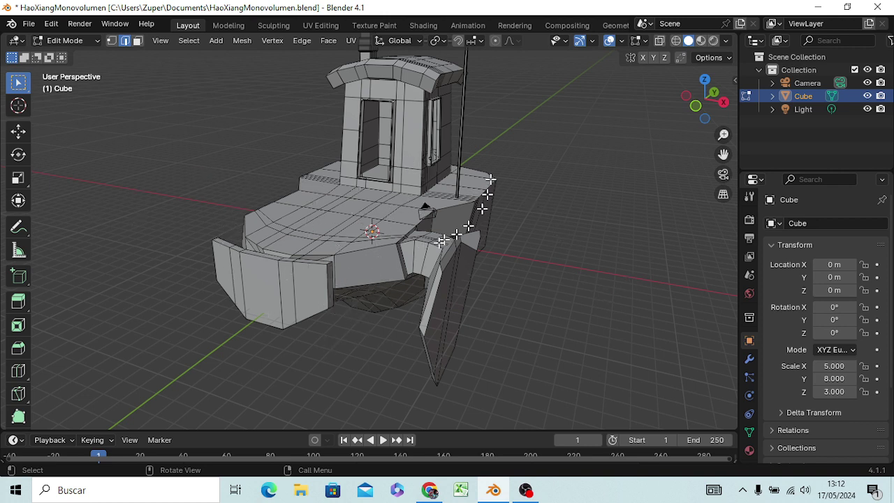
mouse_move(301, 318)
middle_mouse_down()
mouse_move(318, 360)
mouse_move(308, 371)
middle_mouse_up()
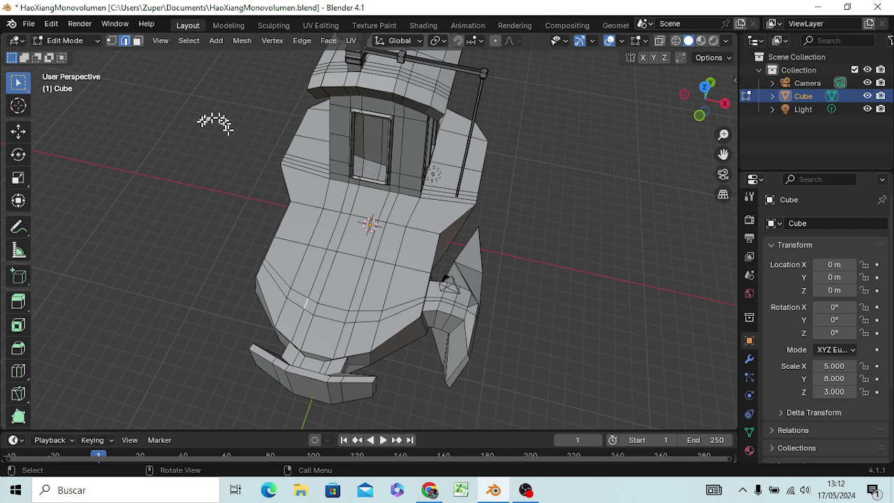
key("3")
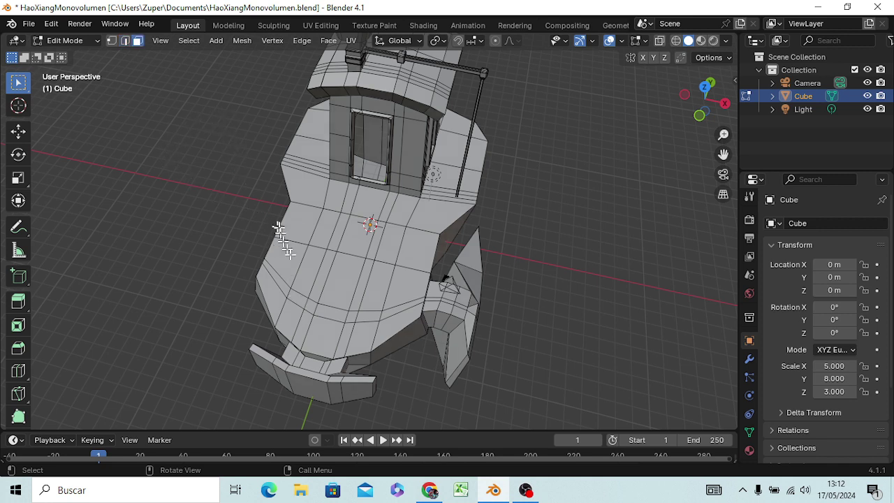
Select the two small front-deck faces for the exhaust pipes and check them from the side
left_click(308, 305)
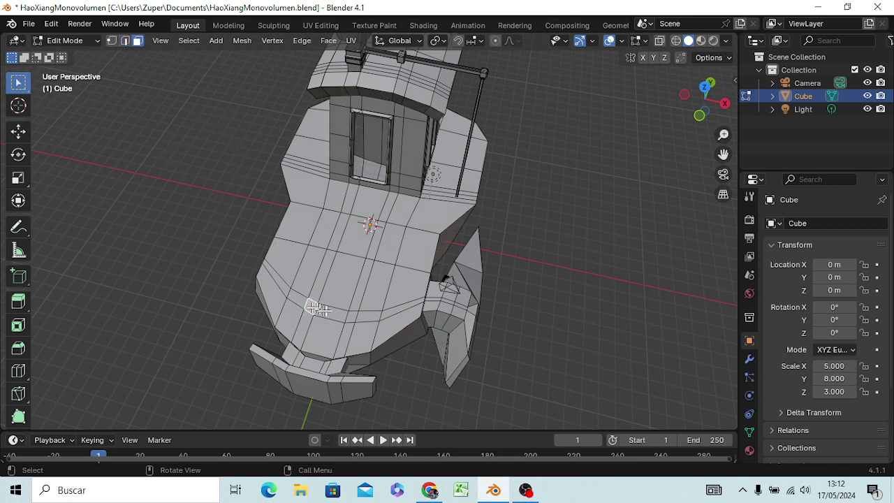
left_click(353, 318, "ctrl")
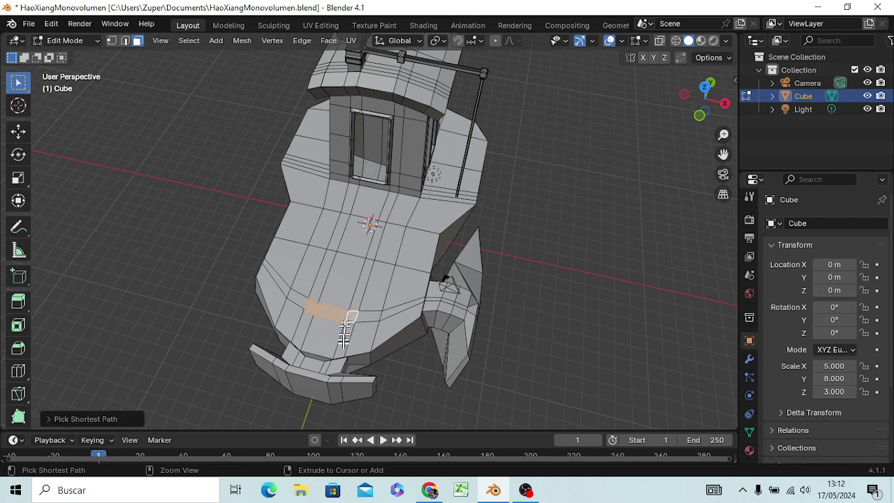
left_click(310, 306)
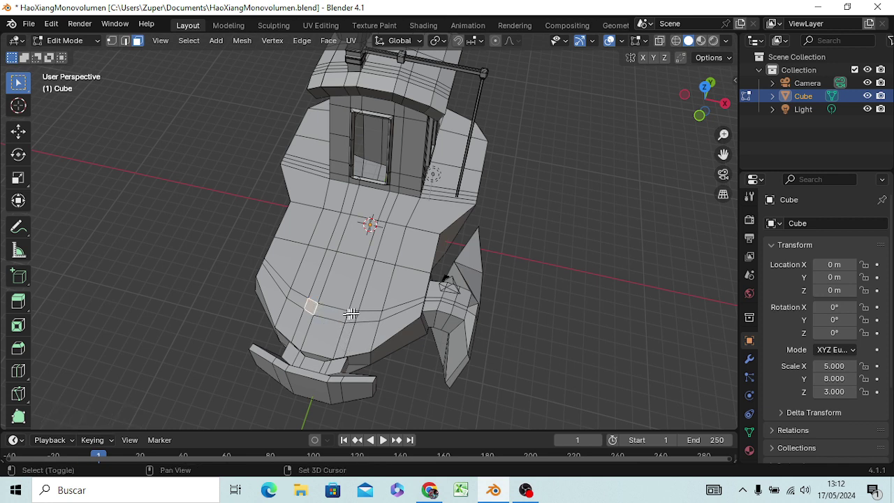
left_click(352, 315, "shift")
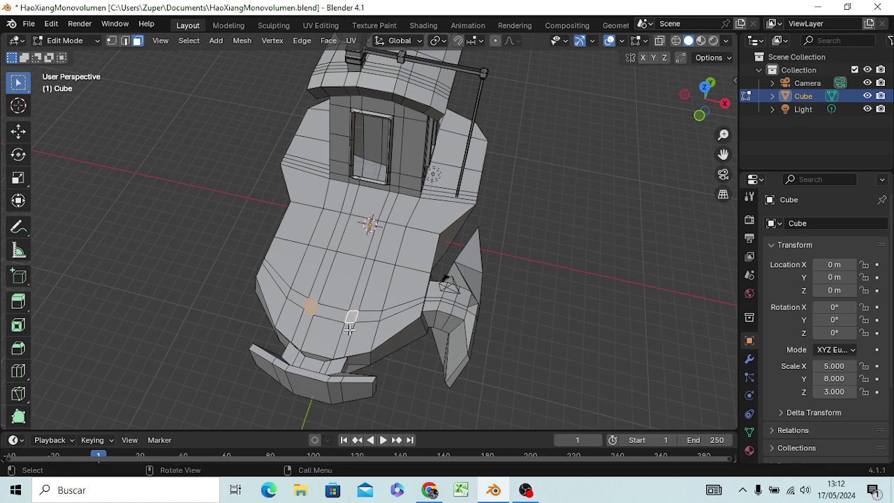
mouse_move(341, 332)
middle_mouse_down()
mouse_move(348, 304)
mouse_move(290, 275)
mouse_move(295, 280)
middle_mouse_up()
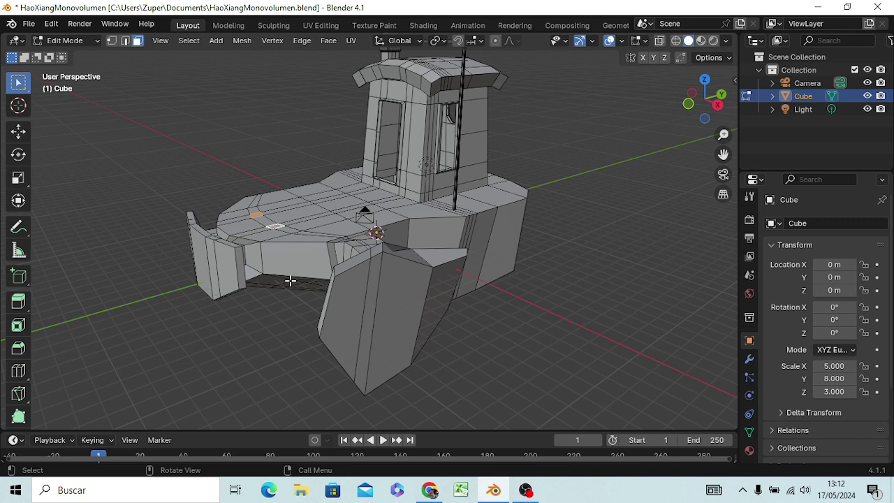
From the right side view, extrude both deck faces upward twice and scale their tops wider
key("KP_3")
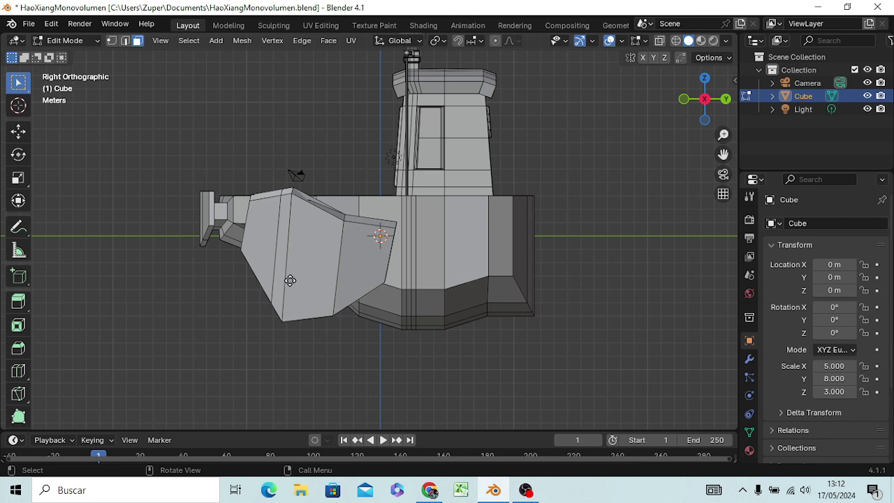
key("e")
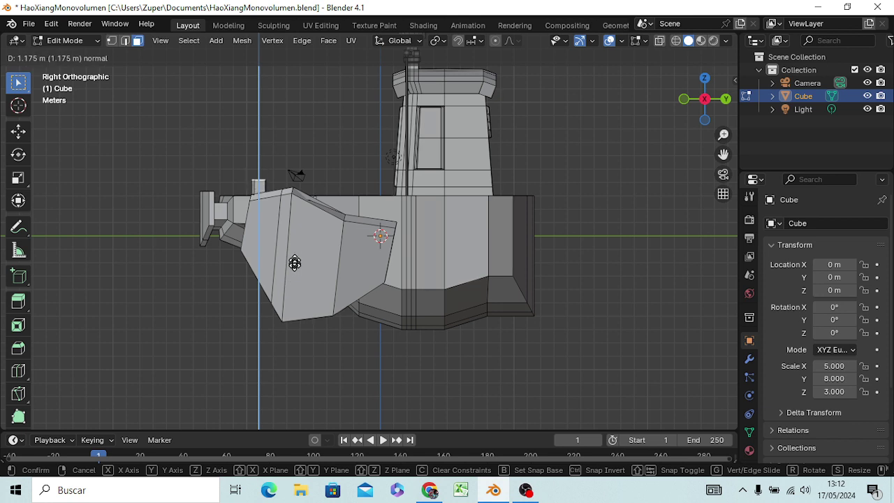
left_click(294, 267)
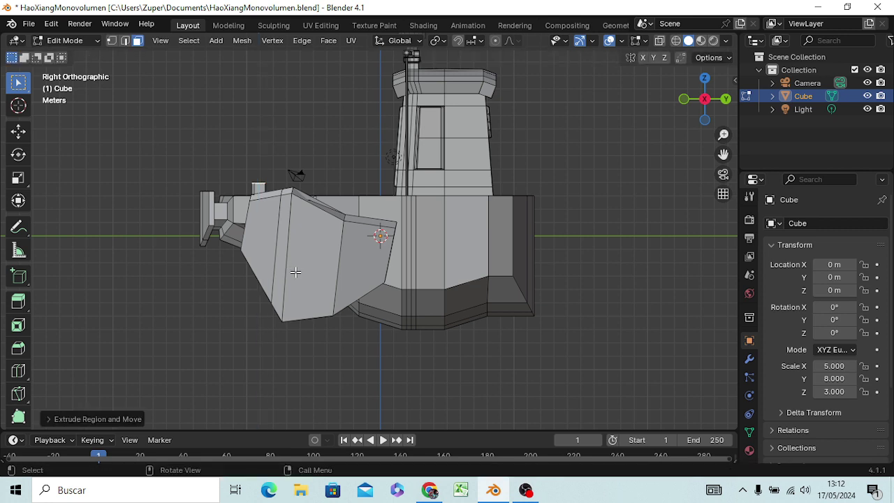
key("e")
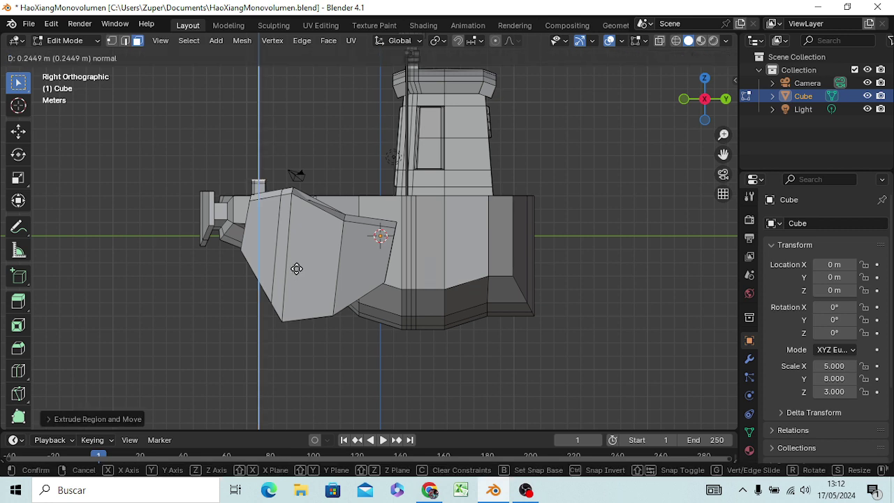
left_click(297, 269)
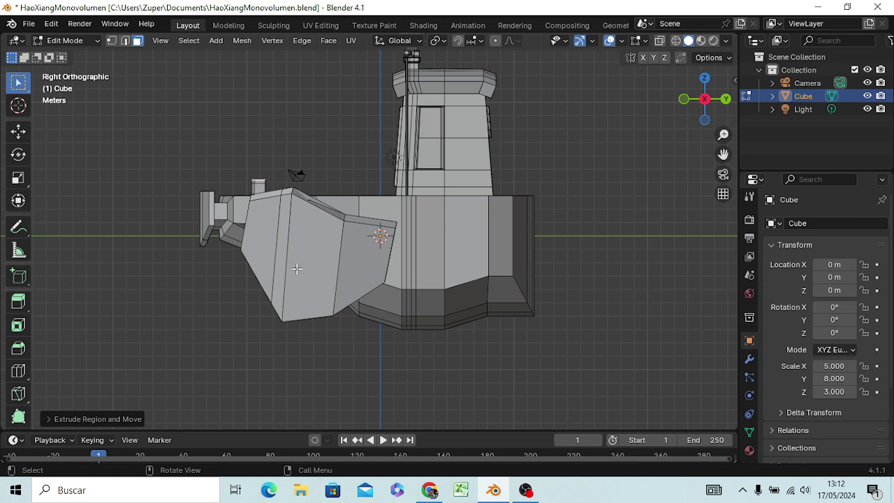
key("s")
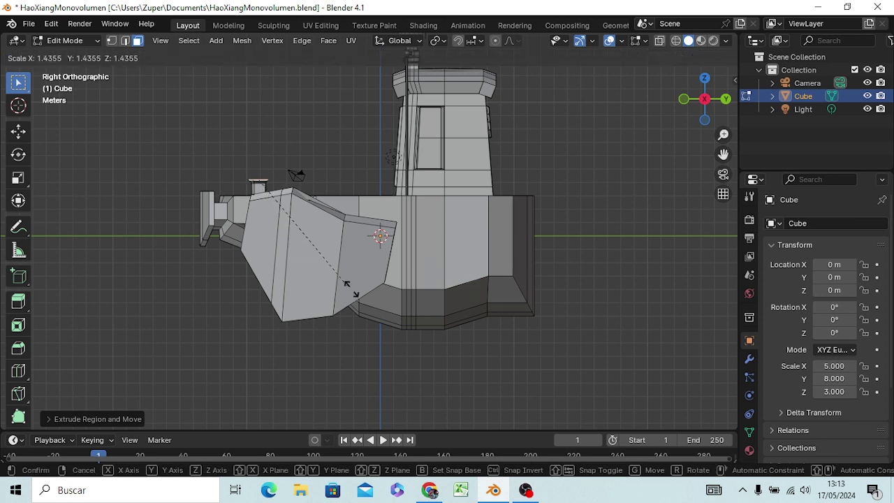
left_click(375, 304)
mouse_move(310, 266)
middle_mouse_down()
mouse_move(319, 315)
mouse_move(437, 336)
middle_mouse_up()
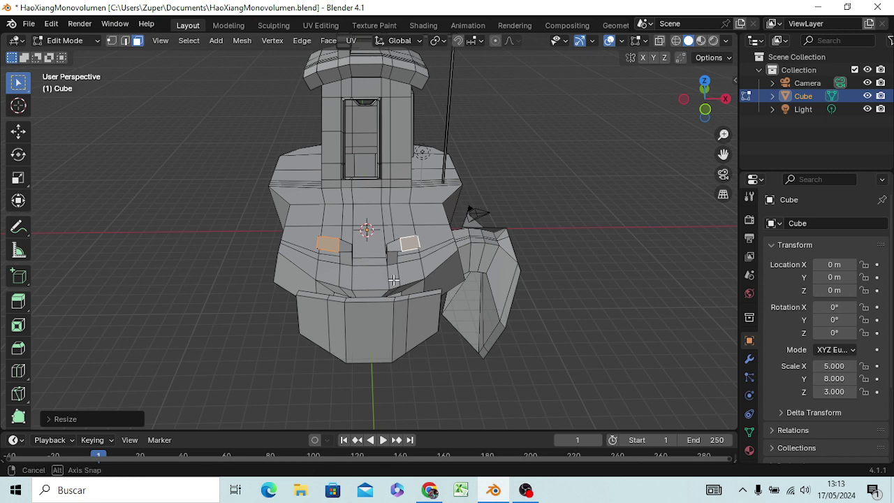
Scale the stub tops inward, then set the Pivot Point to Individual Origins
middle_click_drag(394, 280, 378, 235)
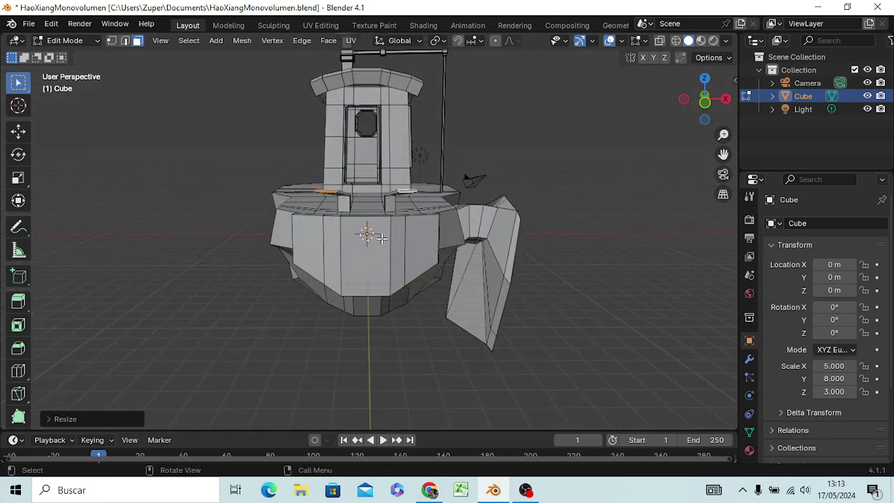
key("s")
left_click(366, 235)
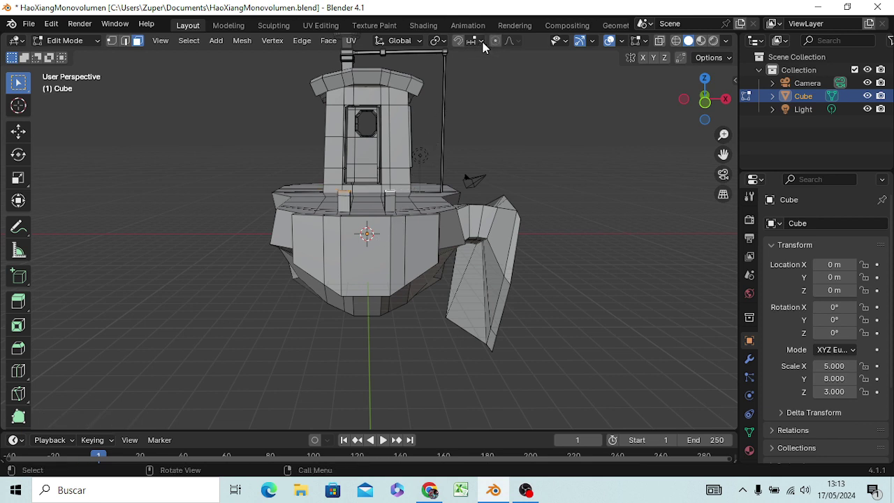
left_click(443, 44)
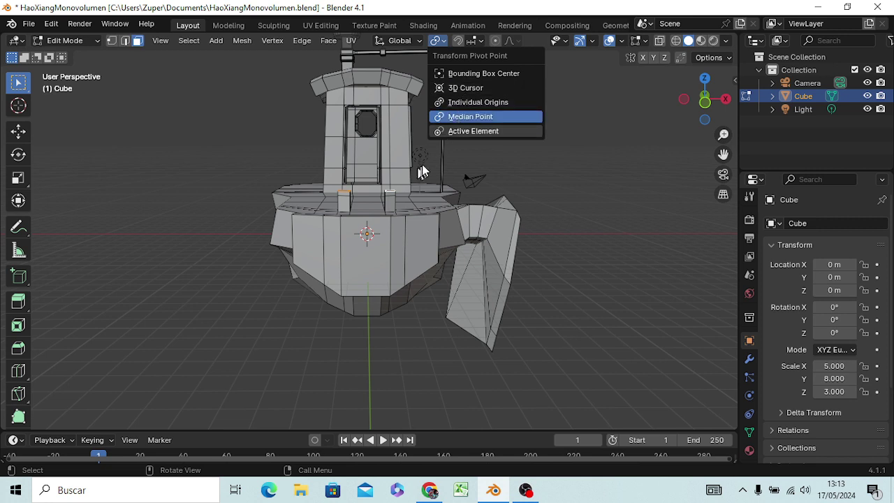
left_click(475, 116)
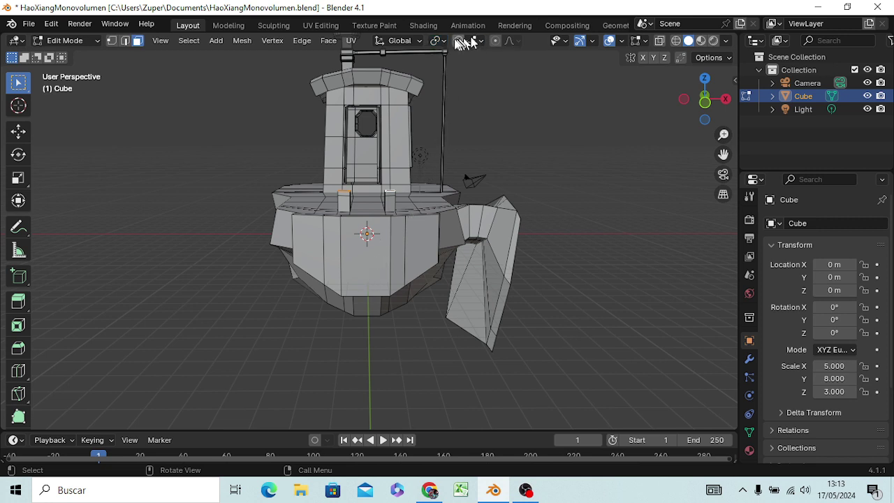
left_click(437, 41)
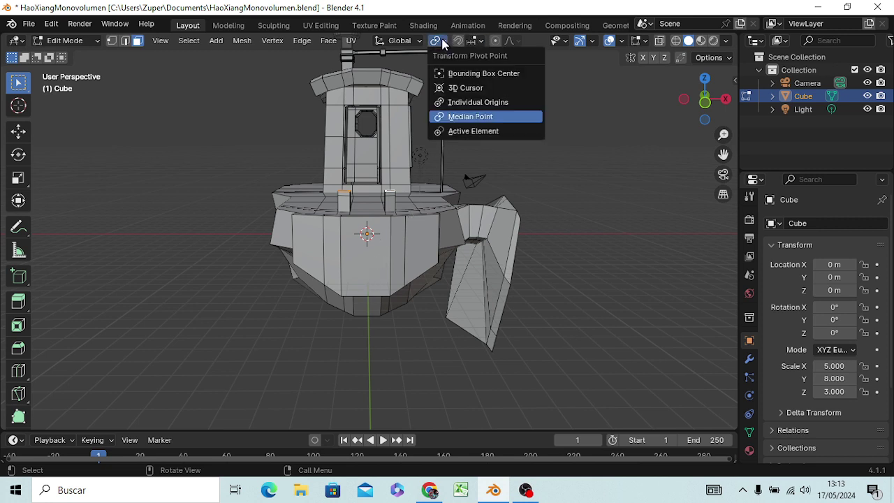
left_click(458, 100)
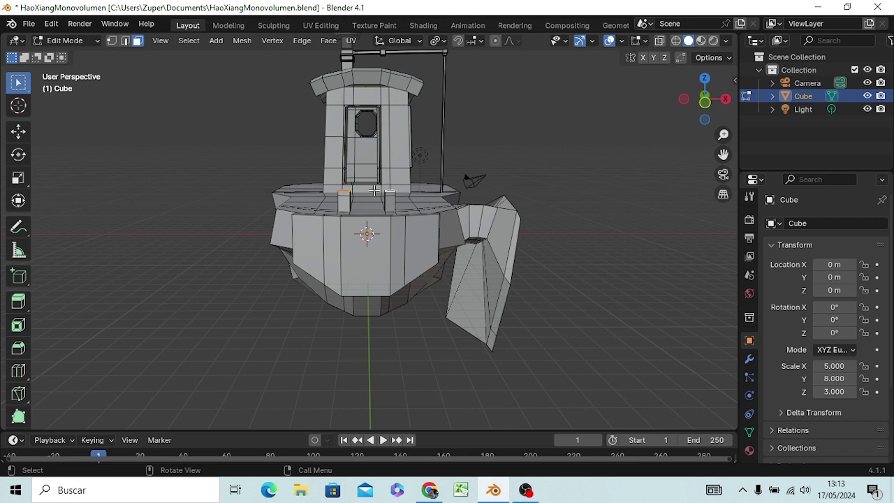
Widen each stub top into a flange, extrude it twice, and shrink the new tops
key("s")
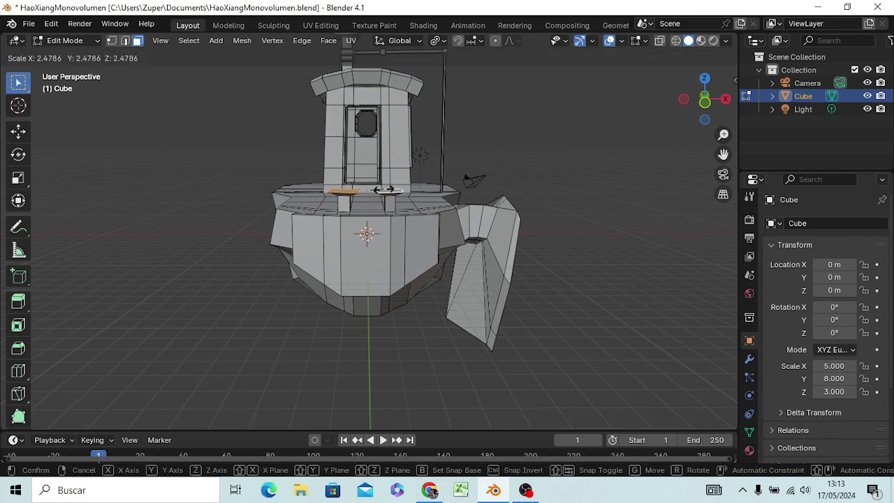
left_click(388, 189)
key("e")
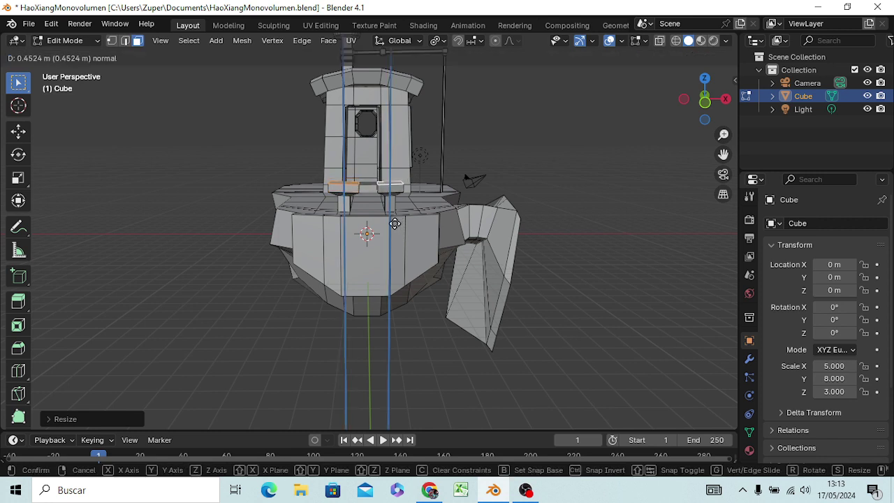
left_click(395, 224)
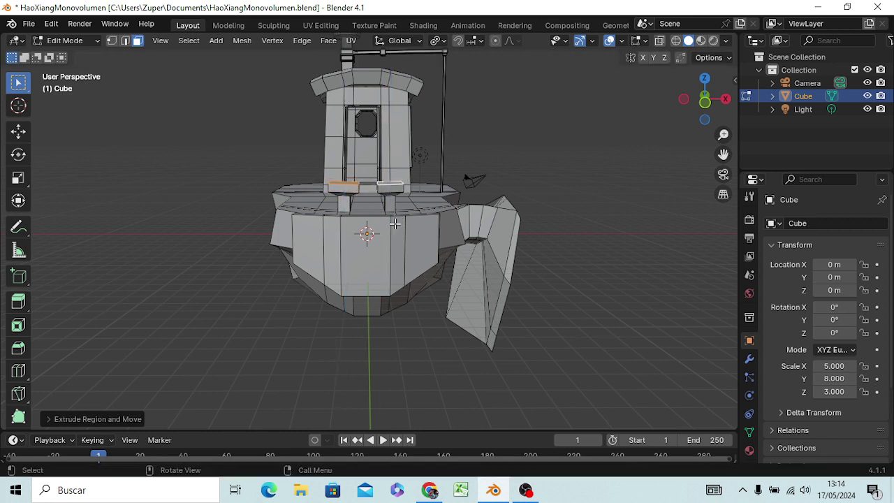
key("e")
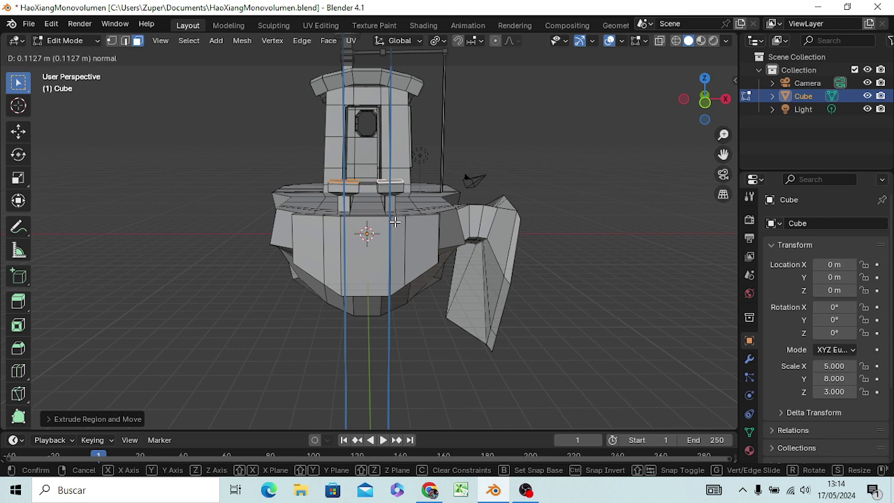
left_click(395, 221)
key("s")
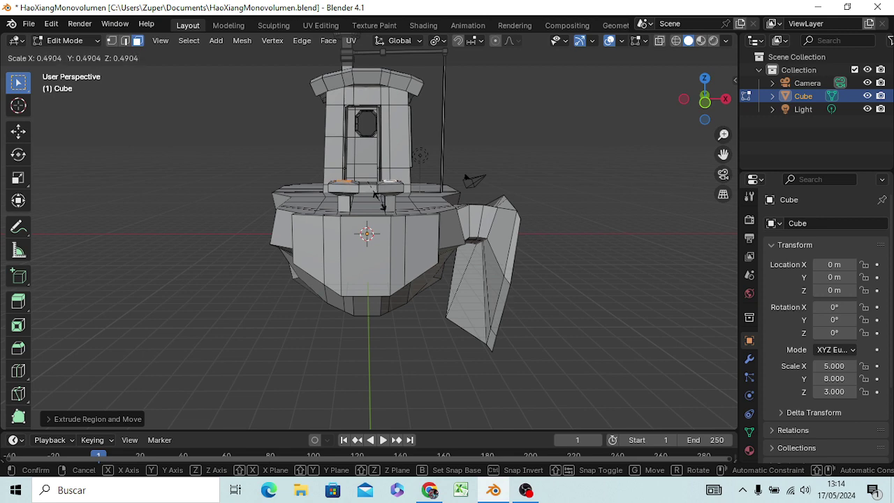
left_click(382, 203)
Raise the narrow tops straight up along Z to form the smaller raised squares
middle_click_drag(385, 203, 389, 236)
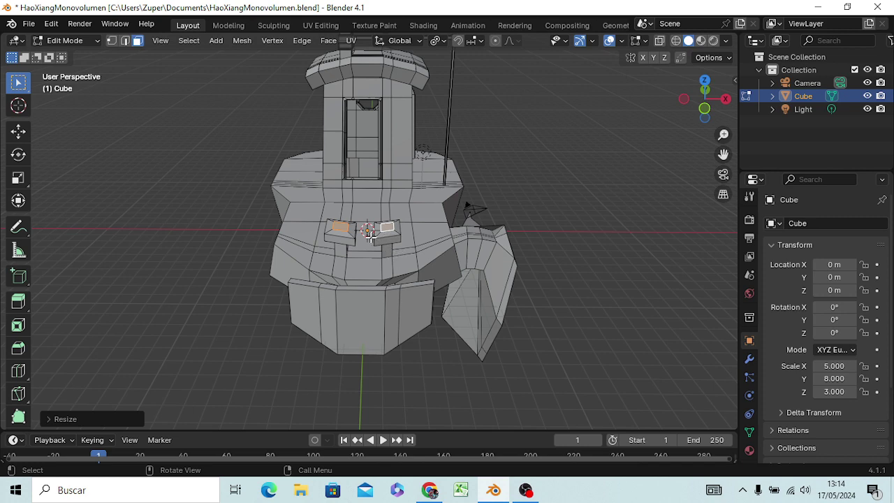
middle_click_drag(375, 237, 380, 202)
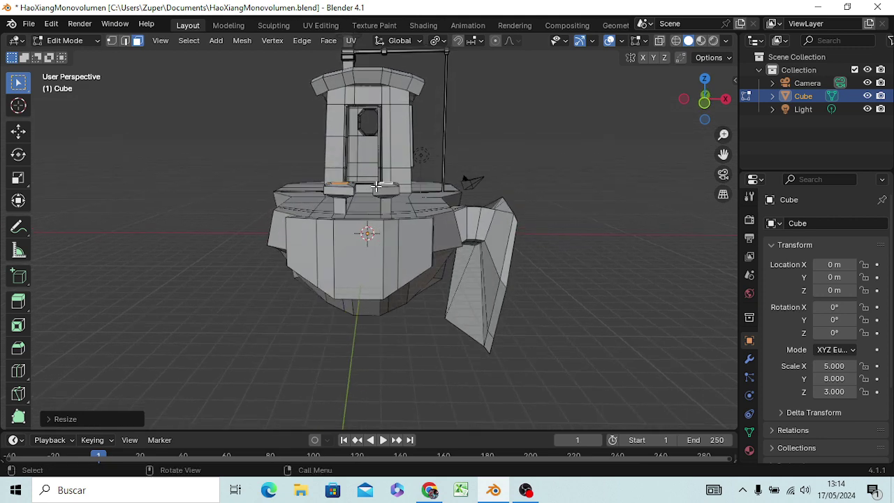
key("g")
key("z")
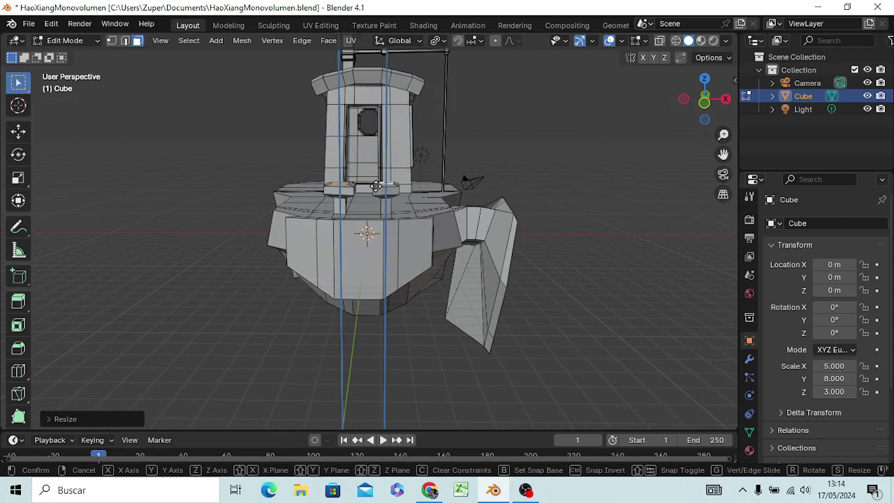
key("z")
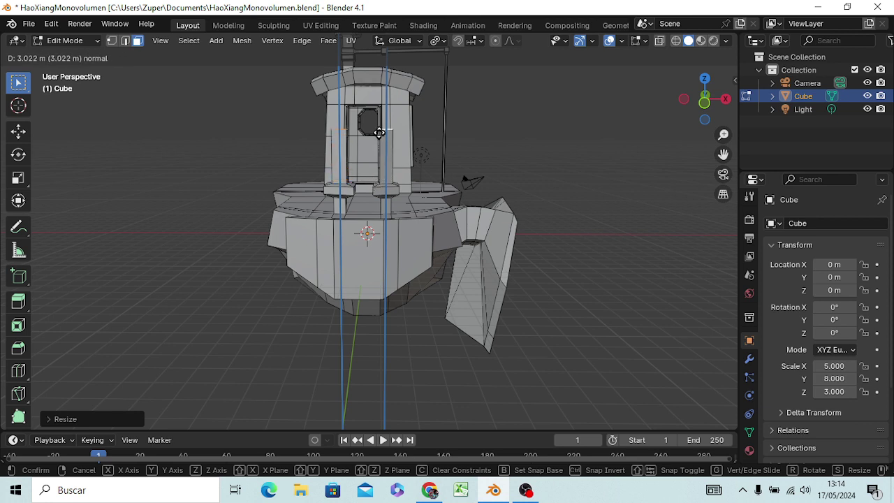
left_click(381, 184)
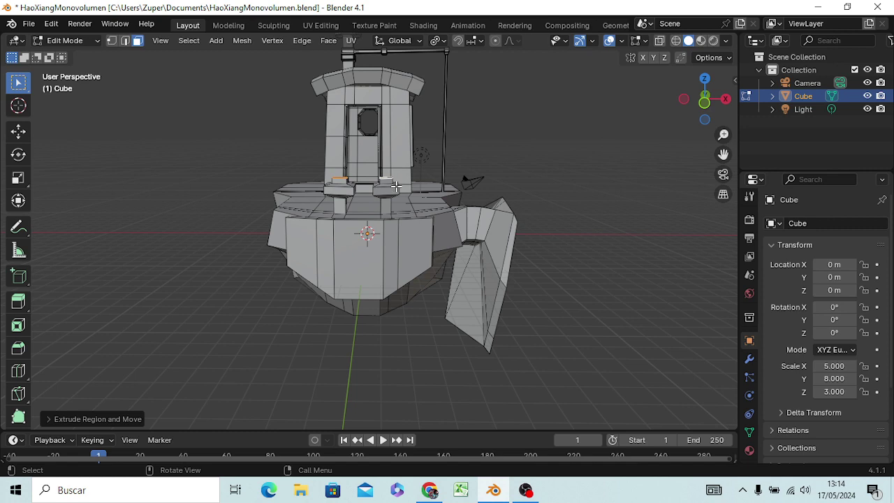
middle_click_drag(398, 187, 419, 230)
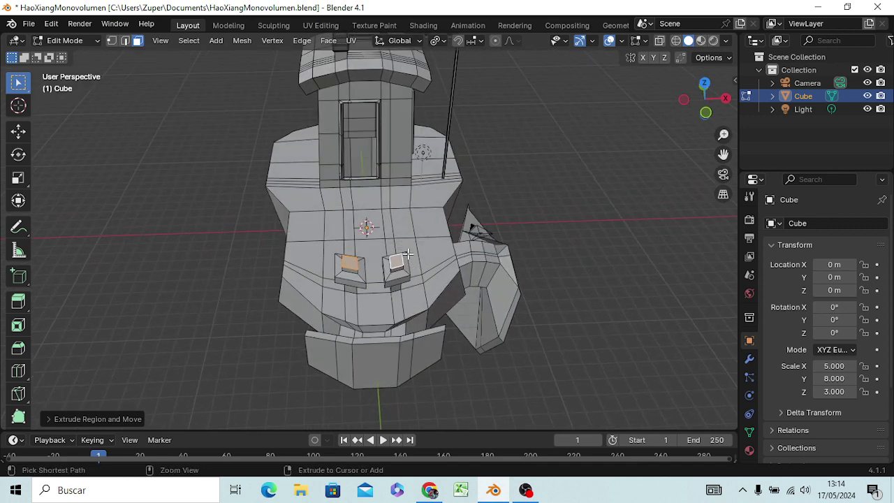
Bevel both block tops, then bevel the right block's top face again and select its slanted side
key("ctrl+b")
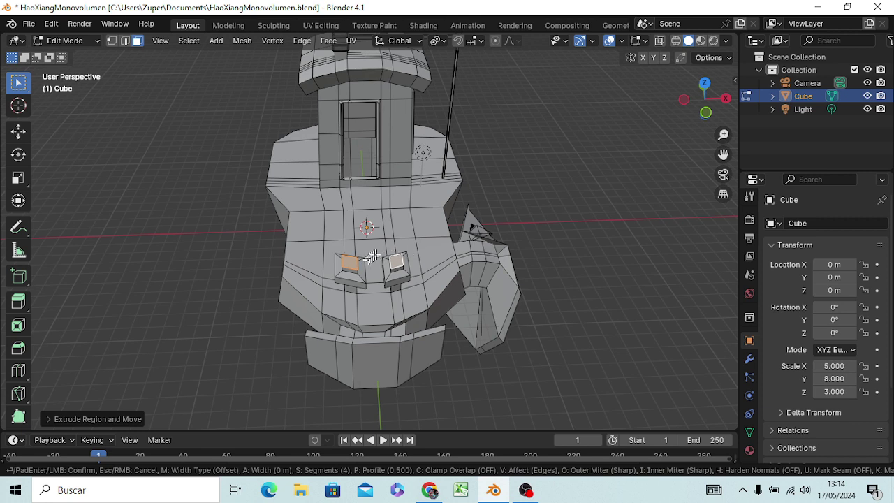
left_click(406, 234)
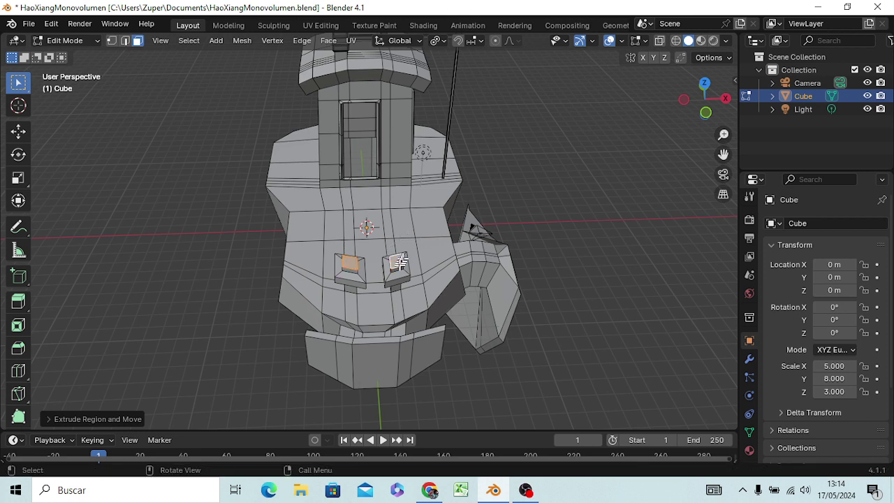
left_click(396, 265)
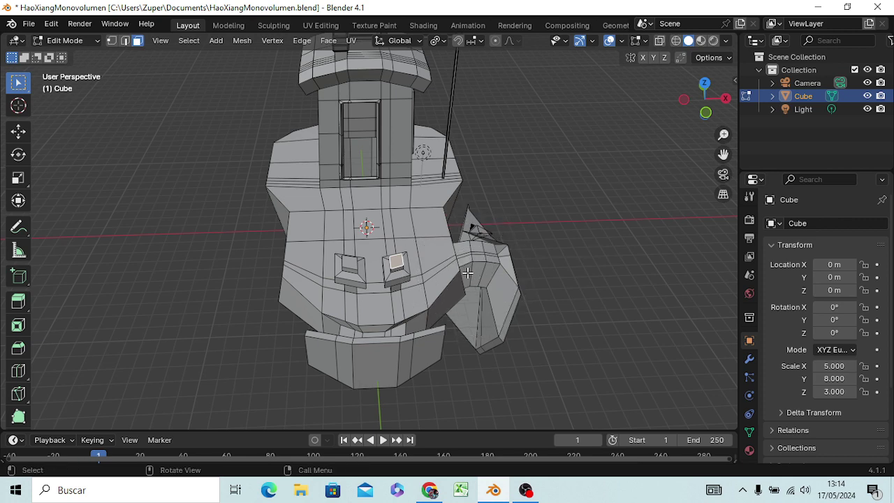
scroll(464, 269, "up", 2)
scroll(418, 264, "up", 2)
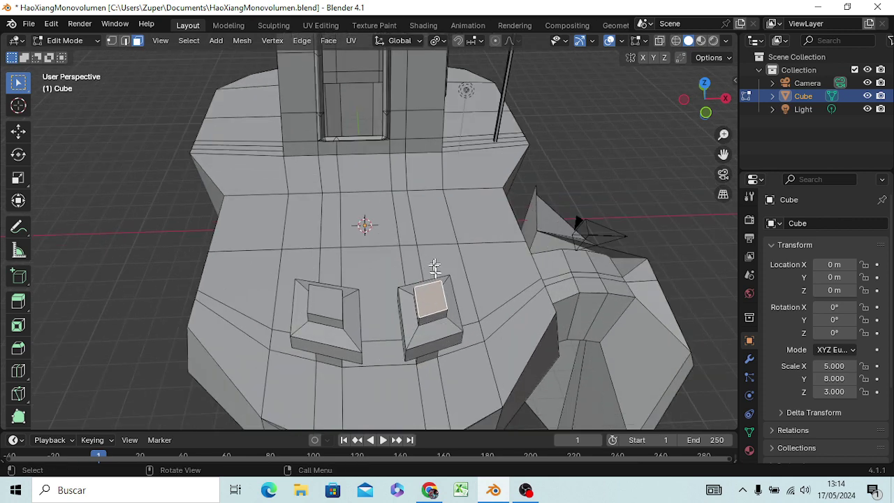
middle_click_drag(459, 304, 462, 266, "shift")
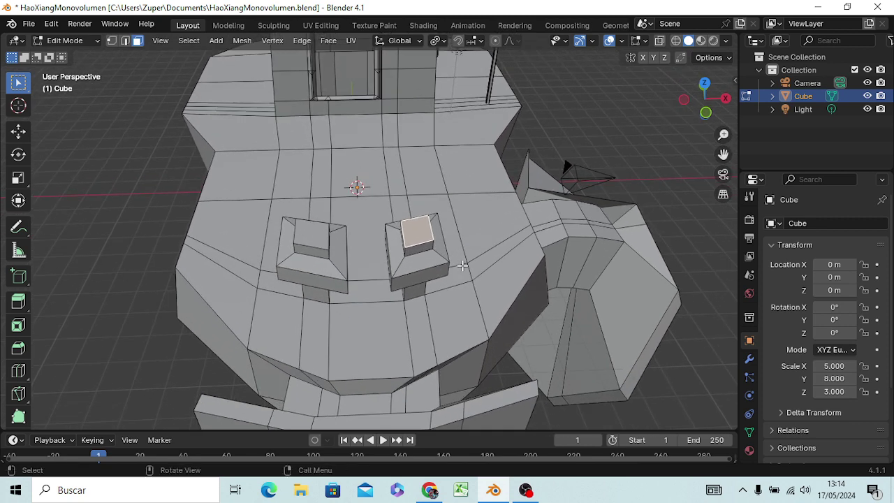
key("ctrl+b")
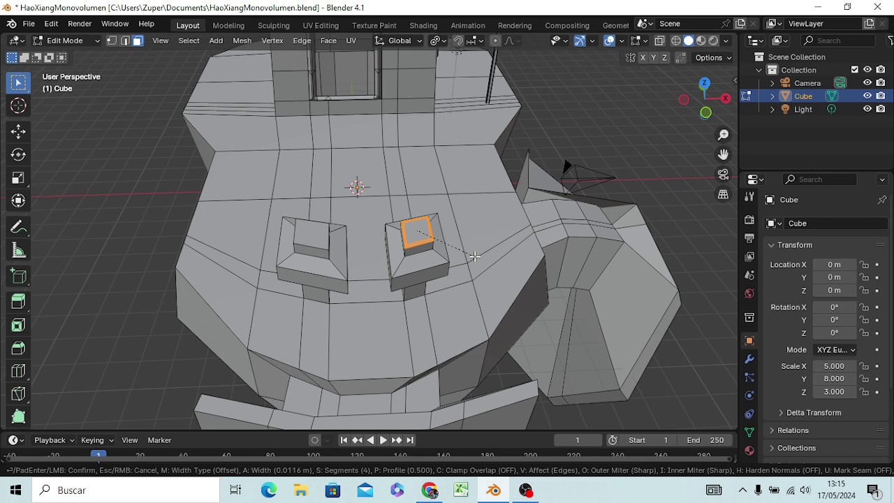
left_click(474, 257)
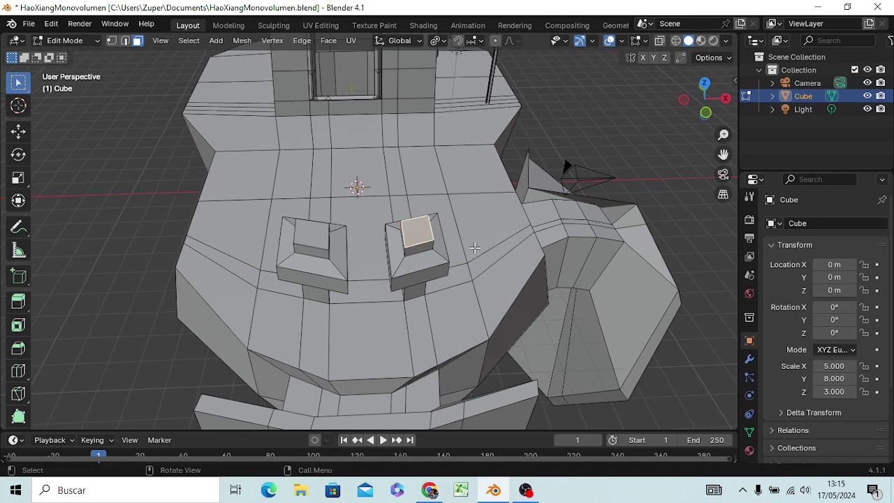
left_click(442, 236)
In Edge select mode, select the vertical corner edges of both small upper boxes
scroll(479, 241, "up", 2)
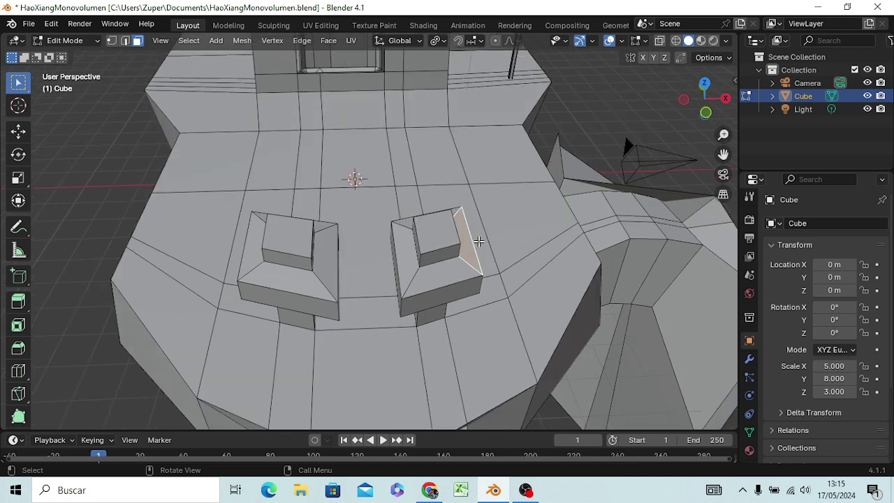
middle_click_drag(471, 240, 448, 202)
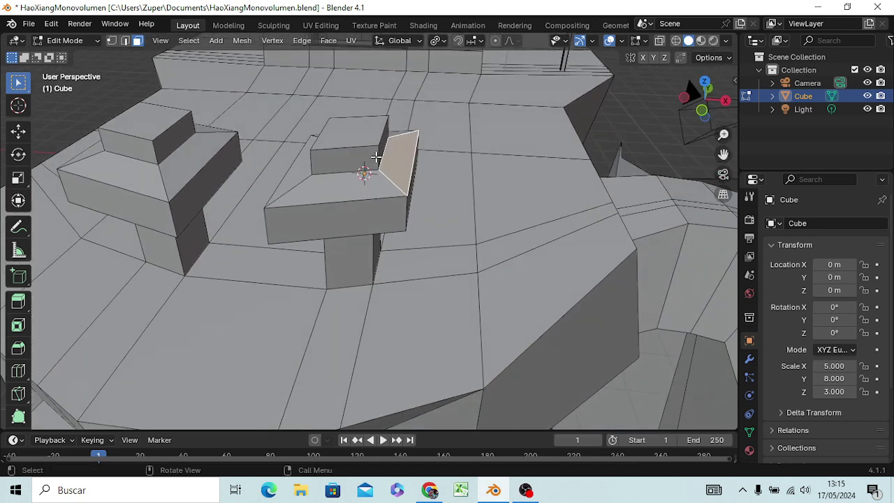
left_click(376, 158)
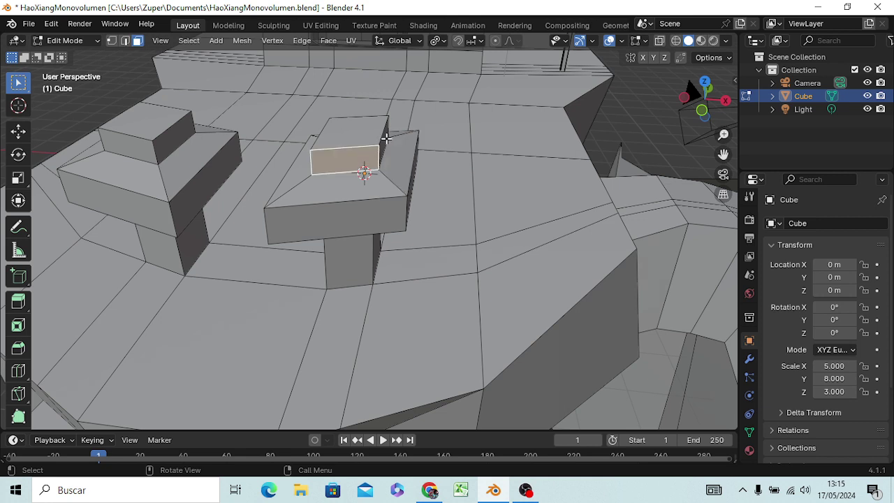
key("2")
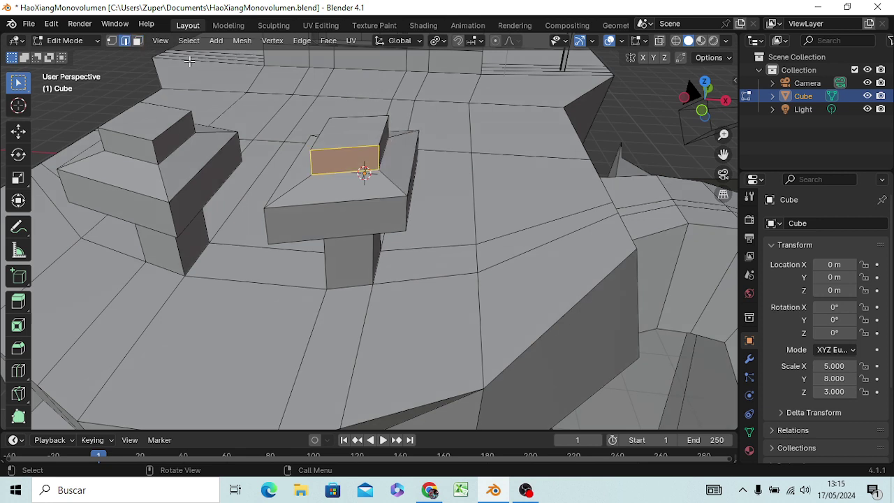
left_click(669, 137)
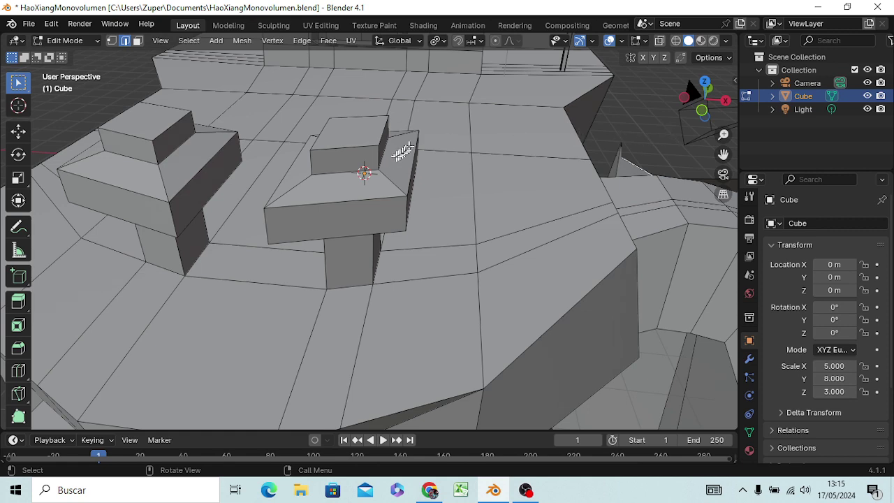
left_click(378, 157)
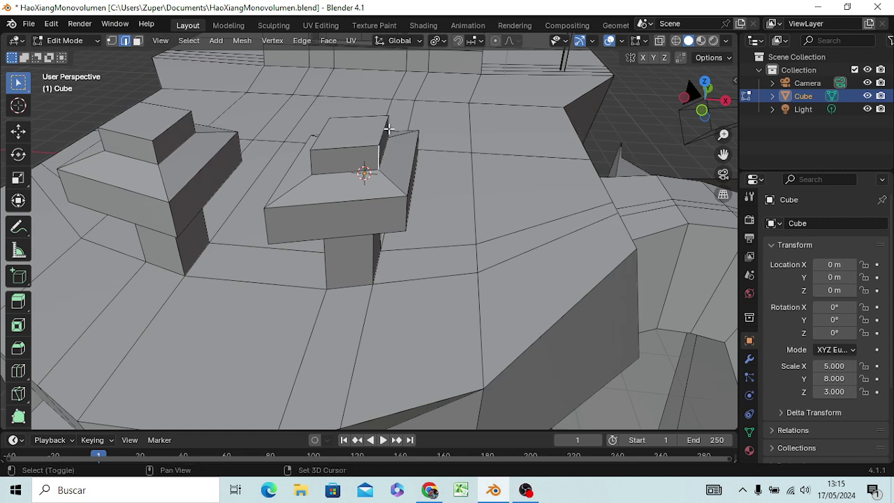
mouse_move(321, 202)
middle_mouse_down()
mouse_move(358, 220)
mouse_move(371, 211)
middle_mouse_up()
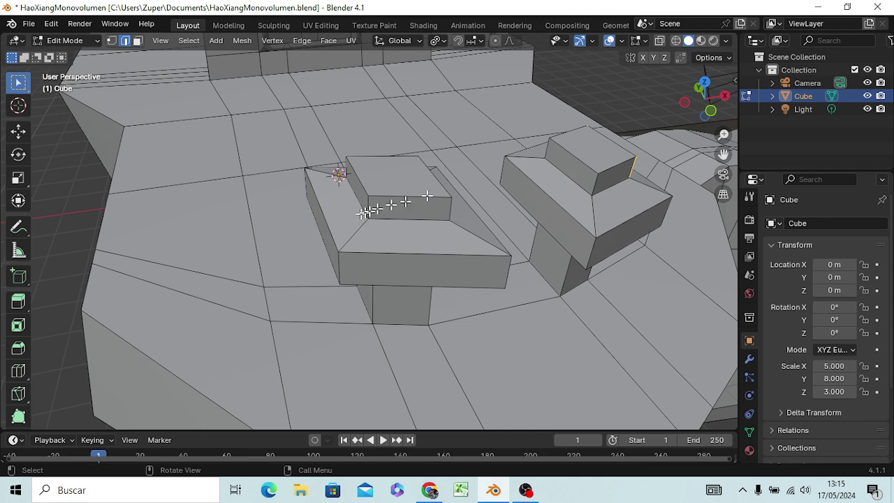
left_click(594, 178, "shift")
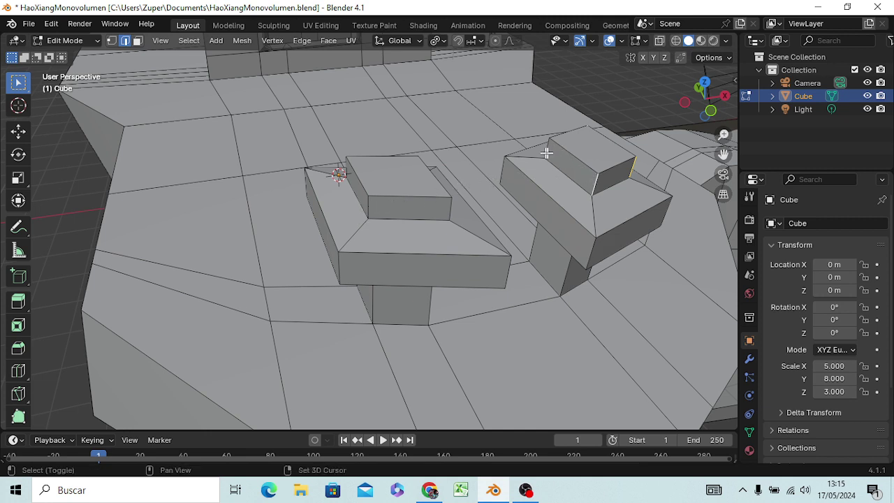
left_click(450, 208, "shift")
left_click(368, 210, "shift")
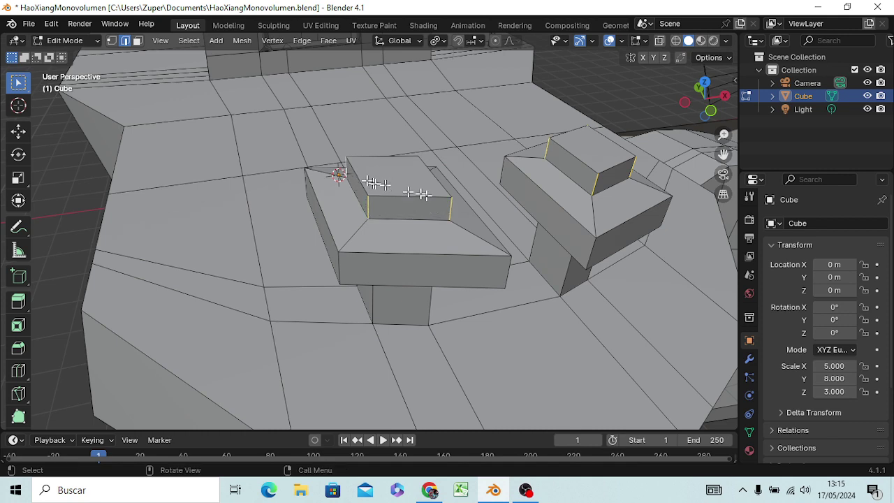
mouse_move(420, 193)
middle_mouse_down()
mouse_move(427, 219)
mouse_move(399, 227)
middle_mouse_up()
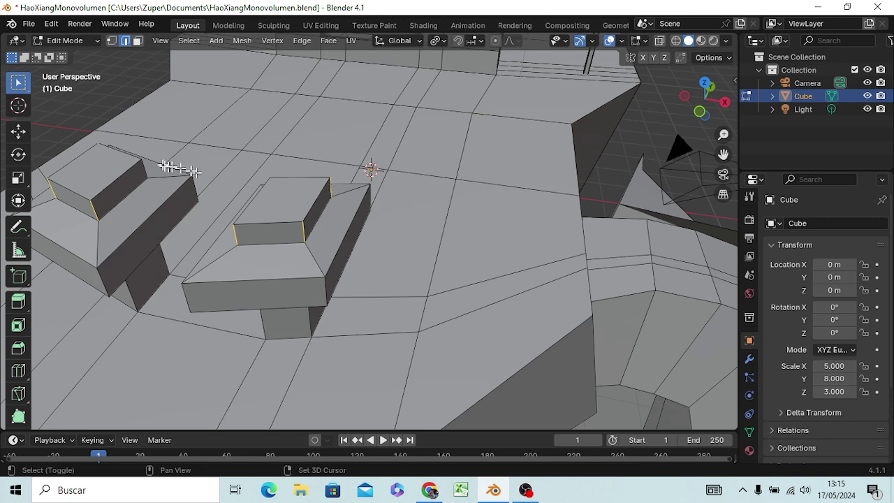
left_click(143, 168, "shift")
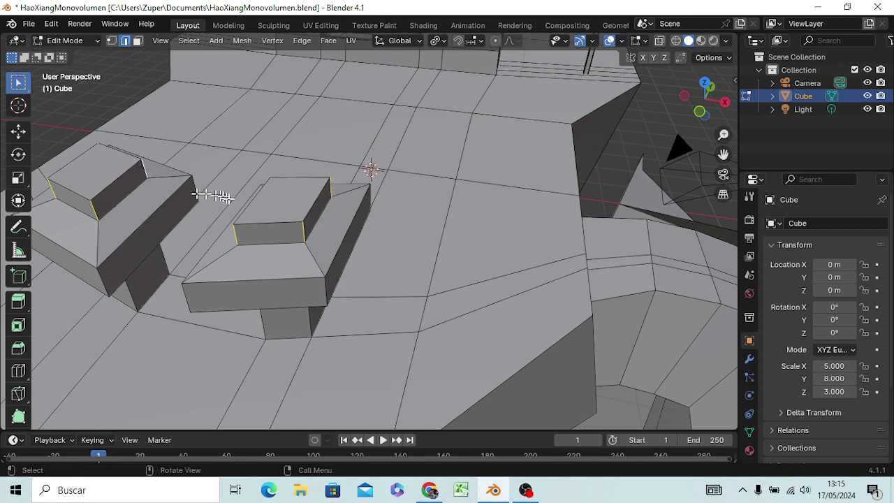
Bevel those edges with several segments into cylinders, then select both cylinder top faces
key("ctrl+b")
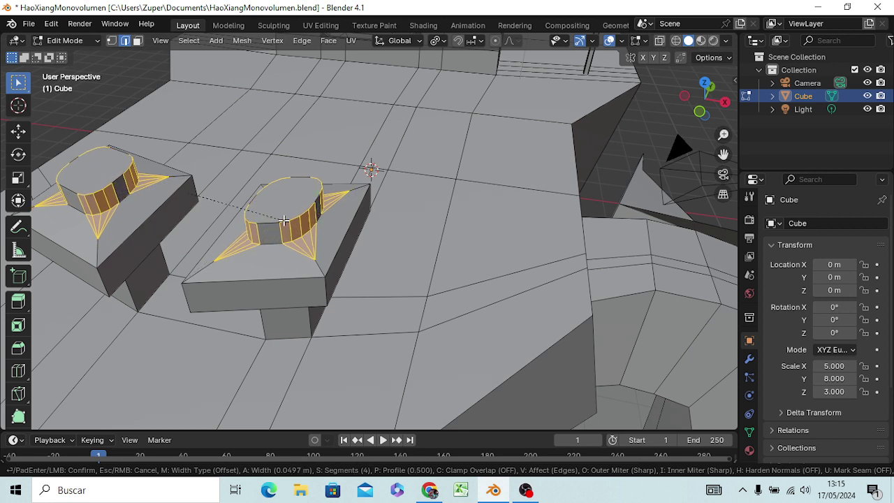
left_click(284, 220)
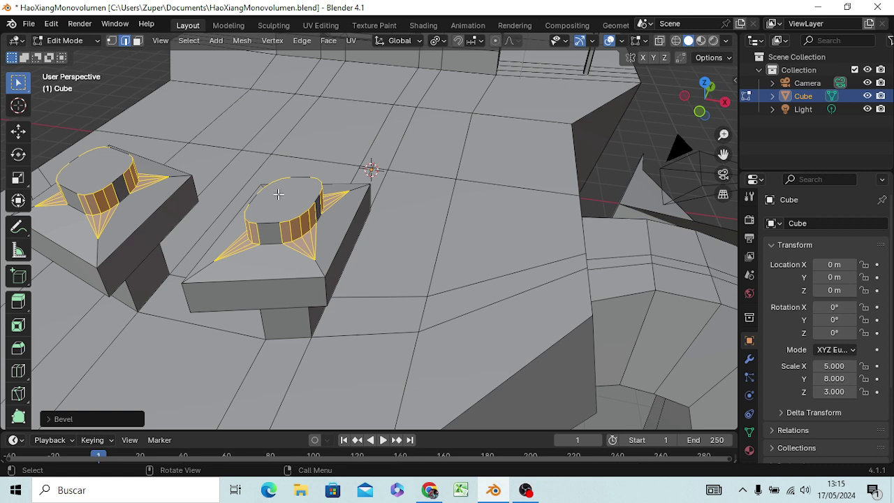
key("3")
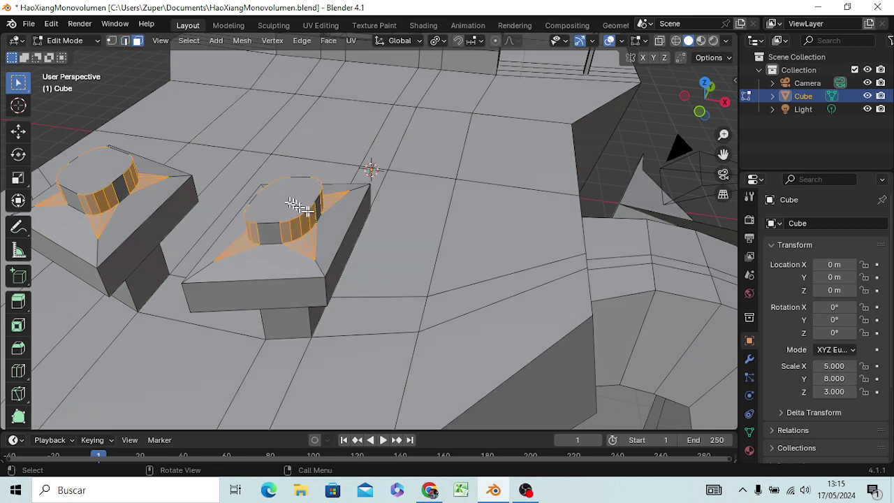
left_click(285, 201)
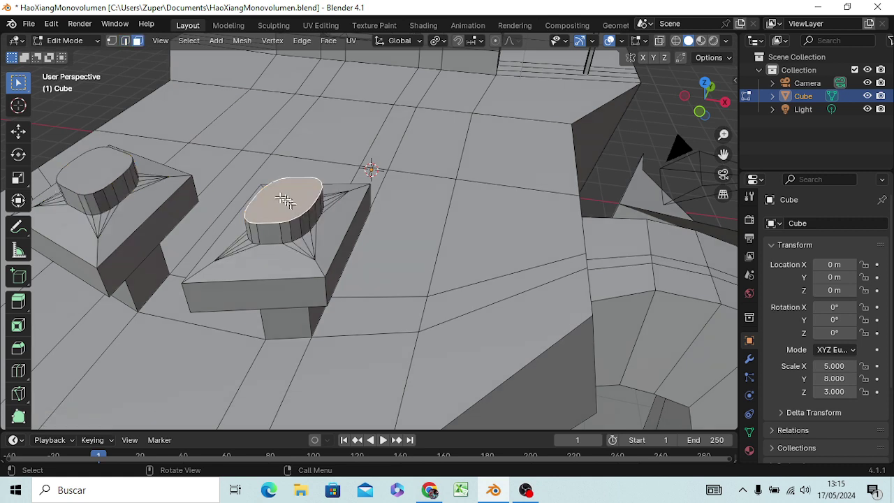
left_click(112, 176, "shift")
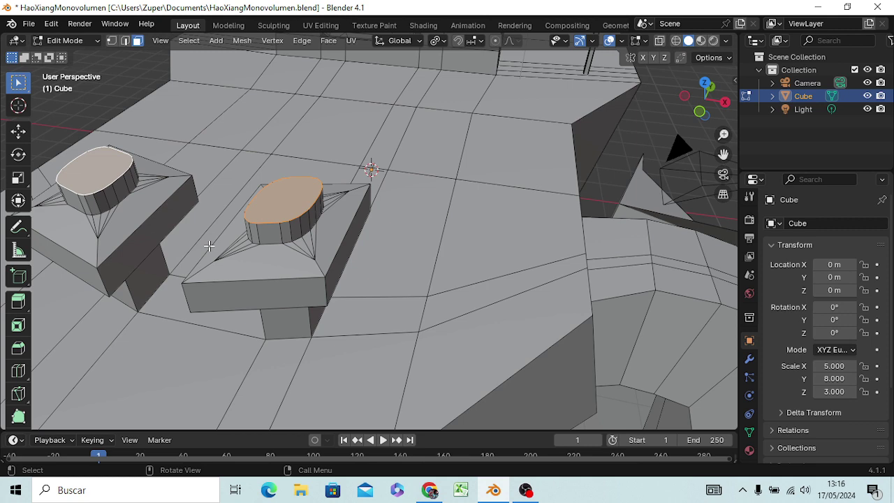
scroll(209, 245, "up", 2)
scroll(209, 246, "down", 2)
In front view, extrude the two cylinder tops in place and widen them into a flared rim
key("KP_1")
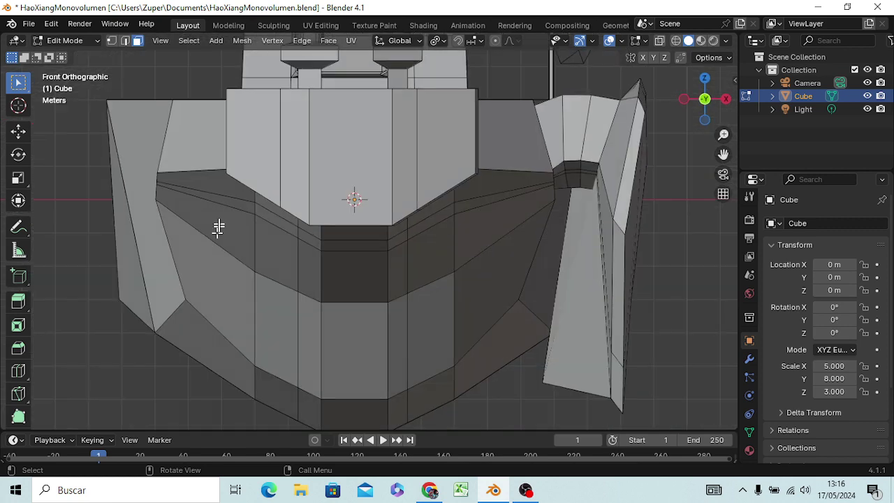
mouse_move(299, 149)
middle_mouse_down("shift")
mouse_move(310, 153)
mouse_move(304, 264)
middle_mouse_up("shift")
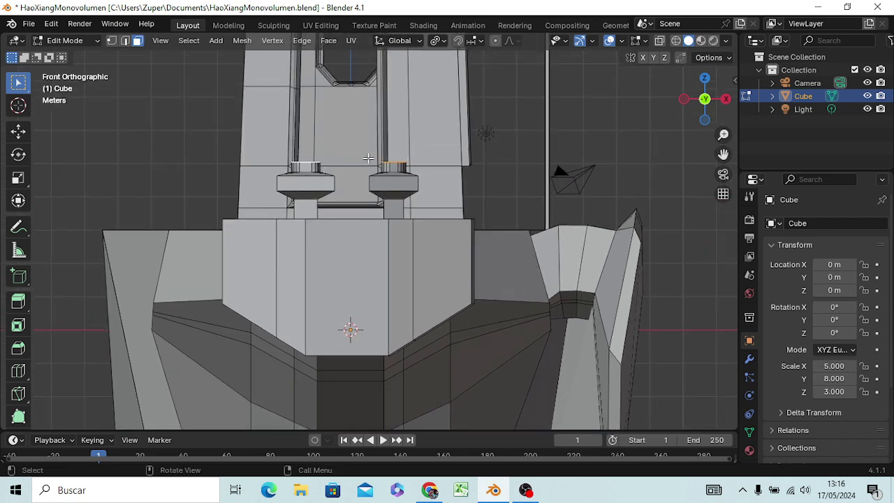
key("g")
key("z")
key("z")
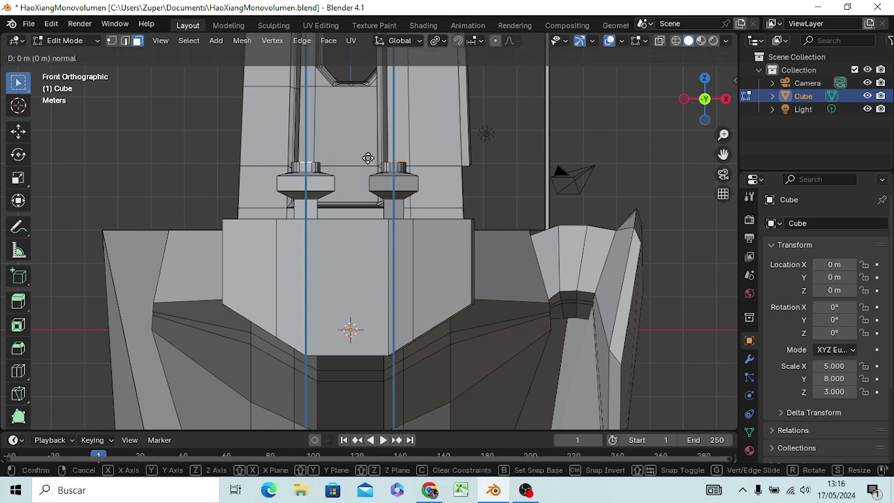
left_click(368, 153)
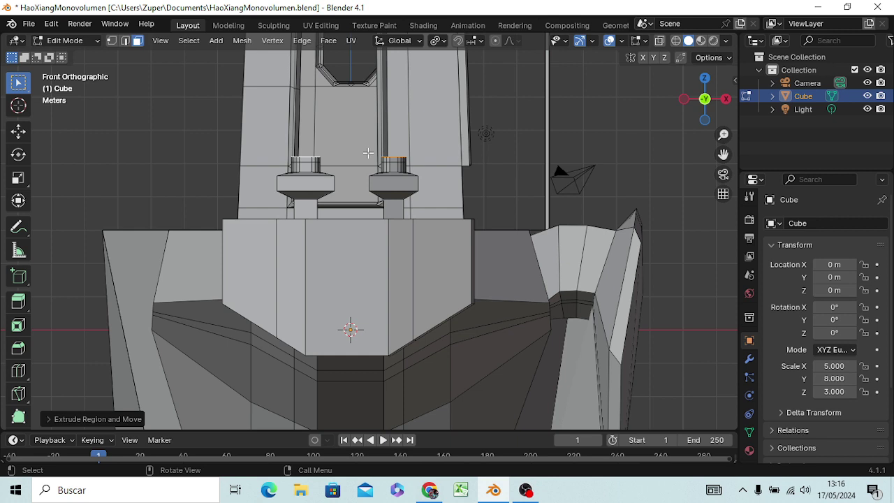
key("s")
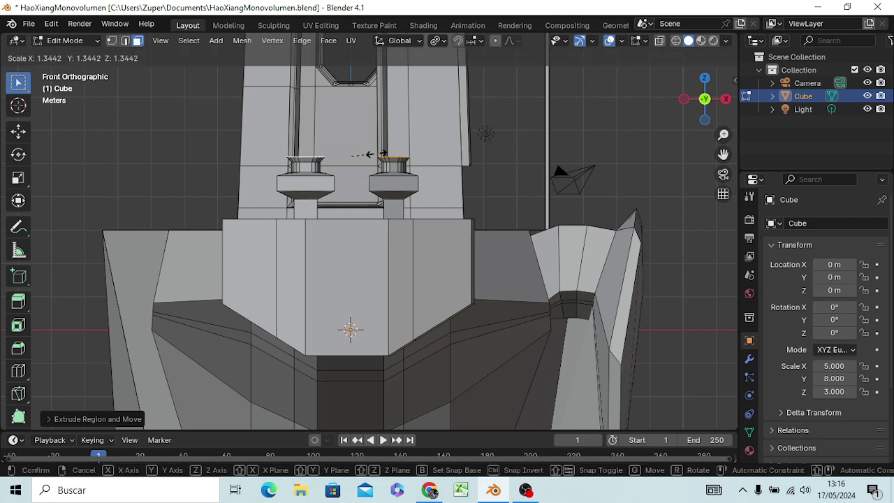
left_click(376, 154)
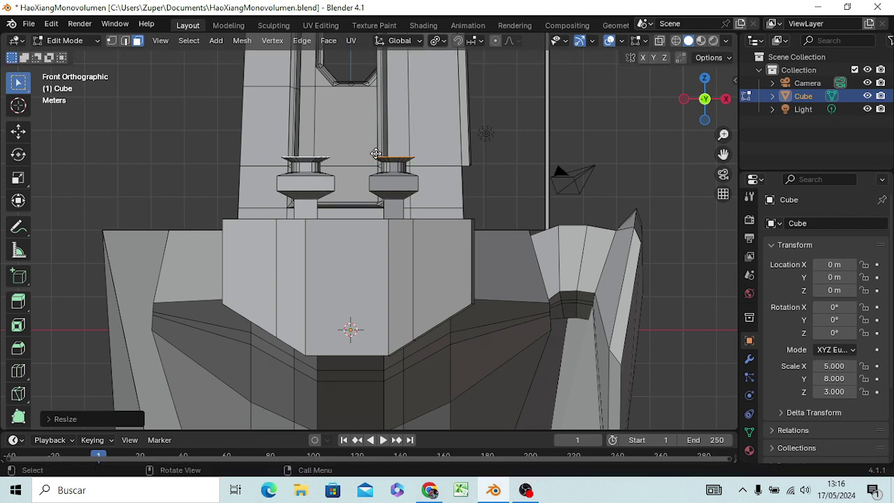
Extrude the rims upward, then extrude again and narrow the cap tops to small ovals
key("e")
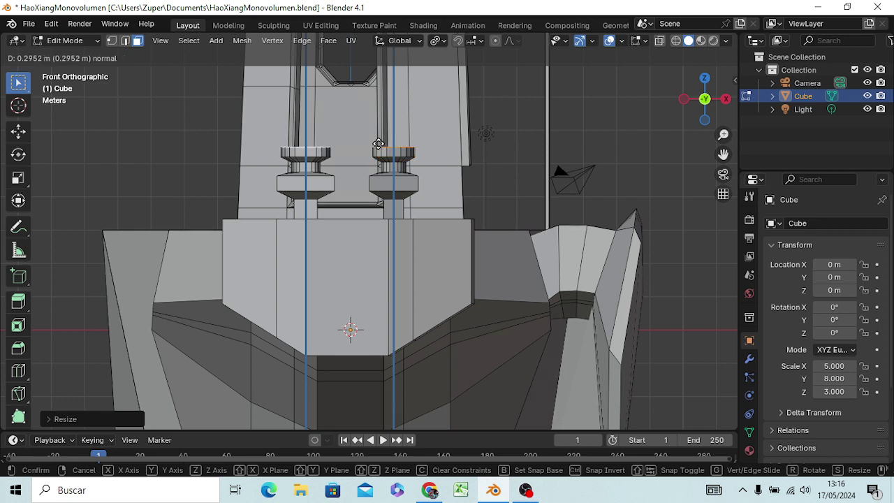
left_click(379, 144)
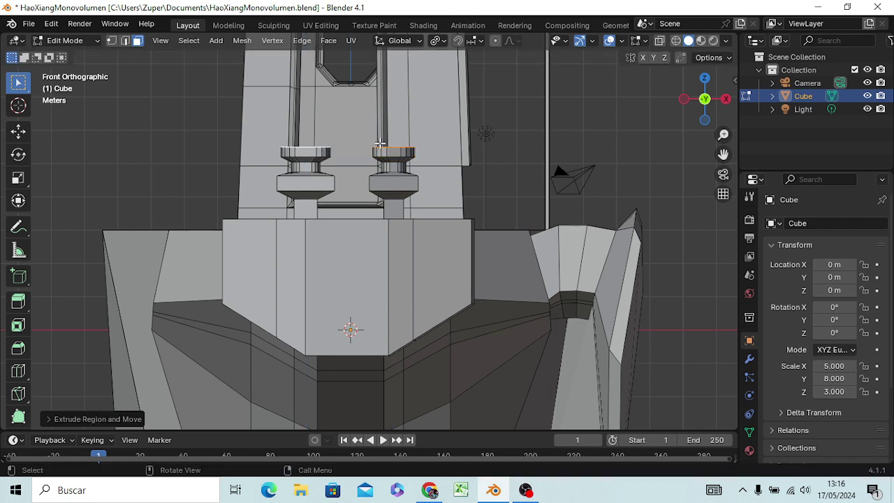
key("e")
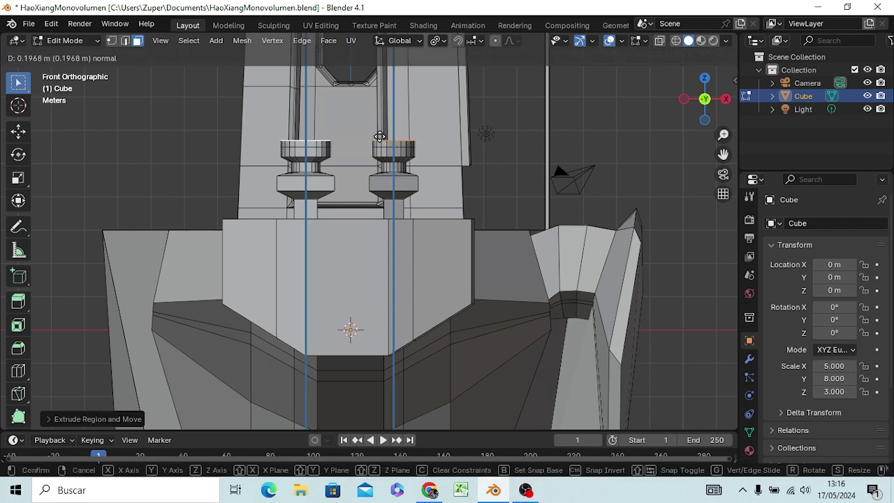
key("s")
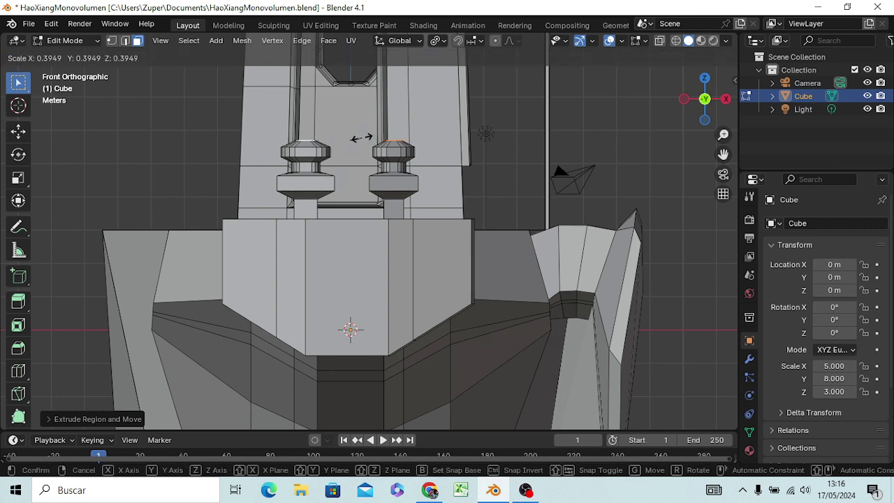
left_click(361, 138)
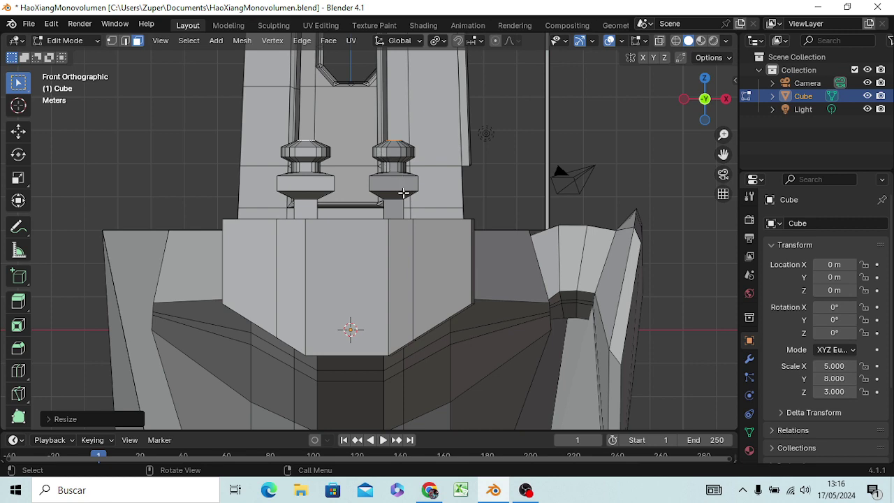
middle_click_drag(404, 193, 403, 216)
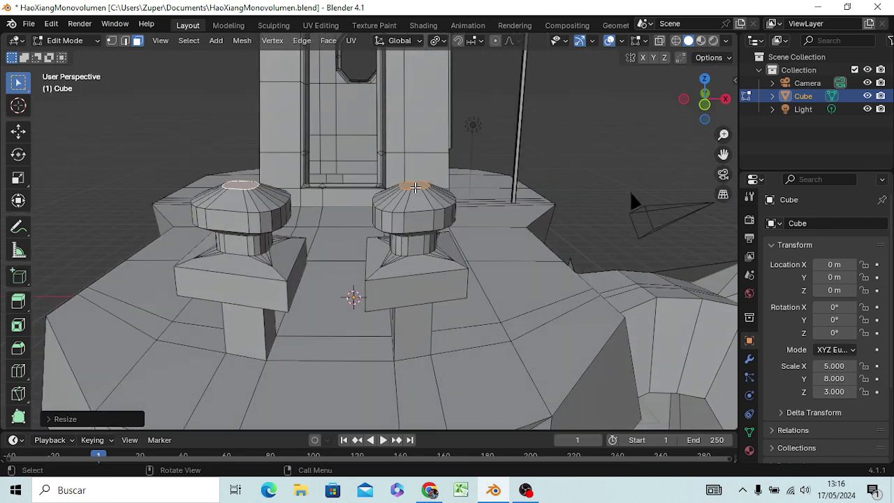
key("KP_3")
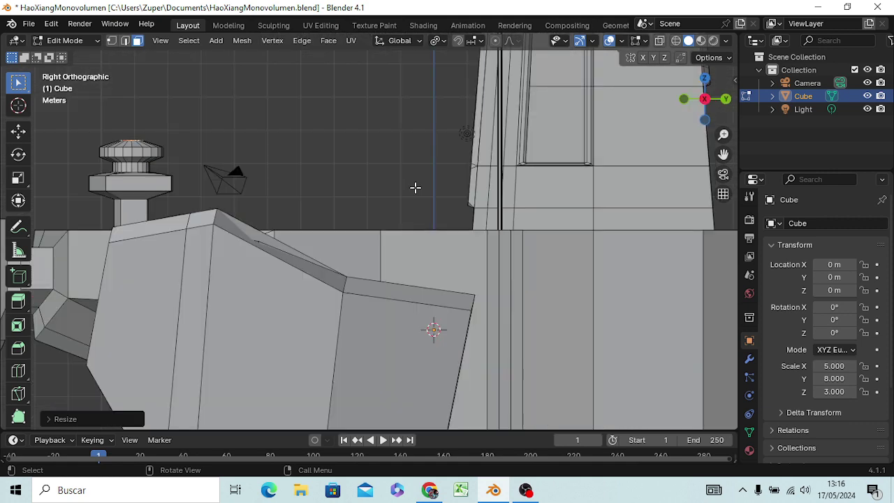
Extrude both selected column top faces about 4.3 m upward into tall, slender smokestacks
scroll(415, 189, "down", 2)
scroll(413, 191, "down", 2)
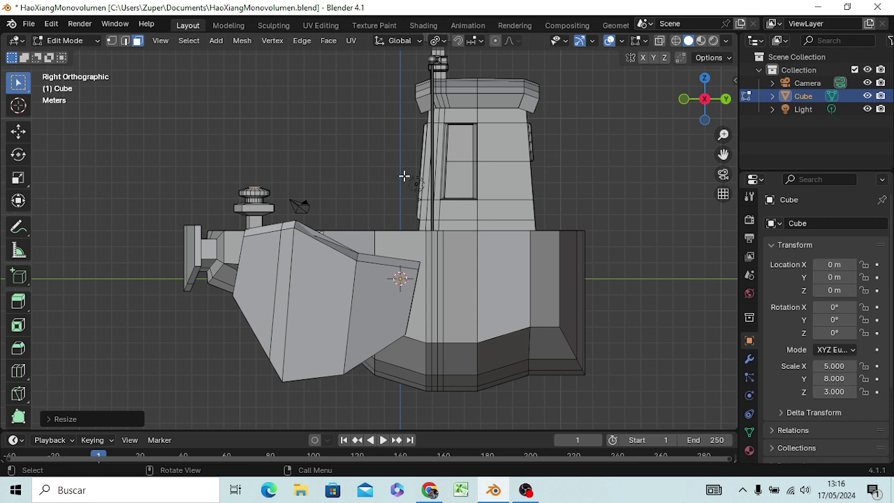
key("e")
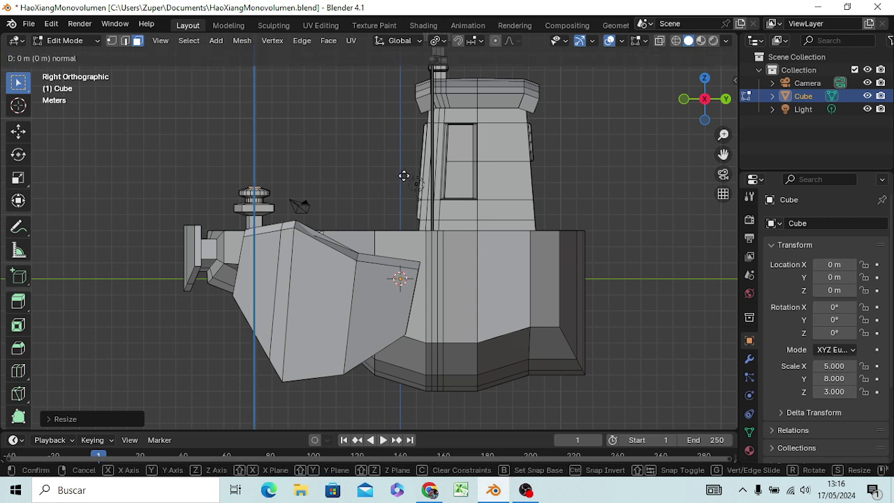
left_click(404, 104)
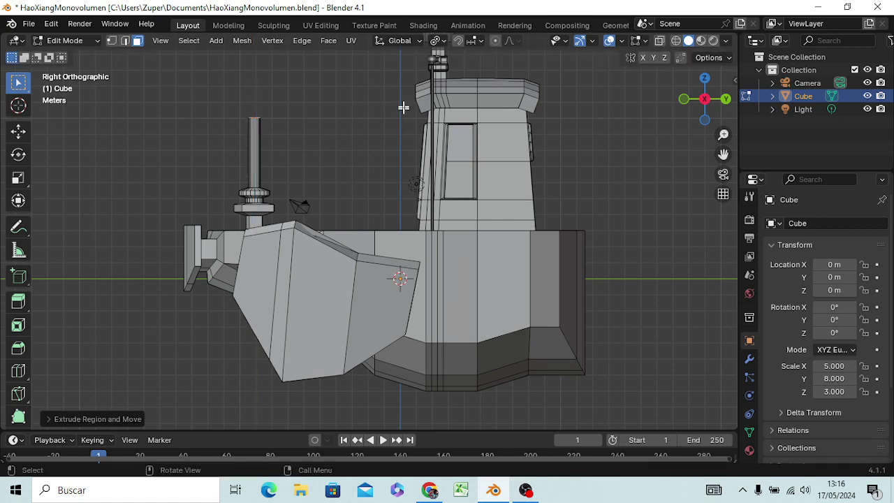
mouse_move(373, 140)
middle_mouse_down()
mouse_move(437, 196)
mouse_move(565, 214)
mouse_move(535, 195)
middle_mouse_up()
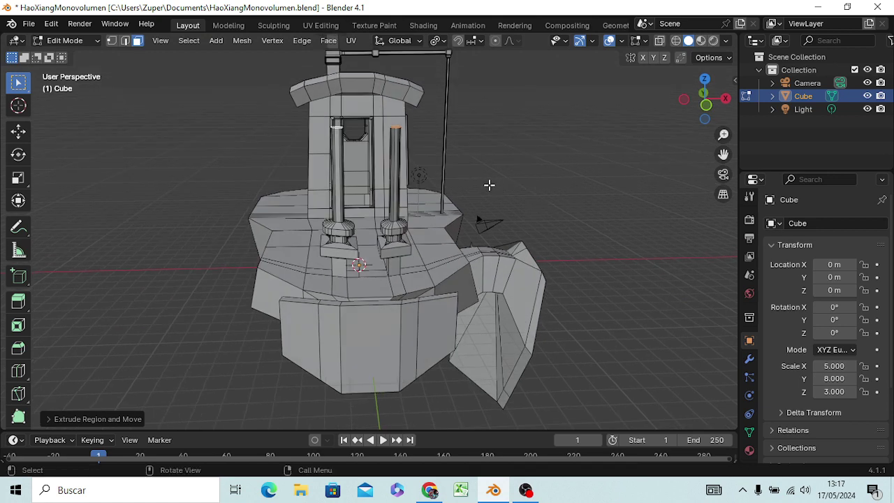
Extrude the two pipe tops slightly higher and scale them wider into flared ends
key("e")
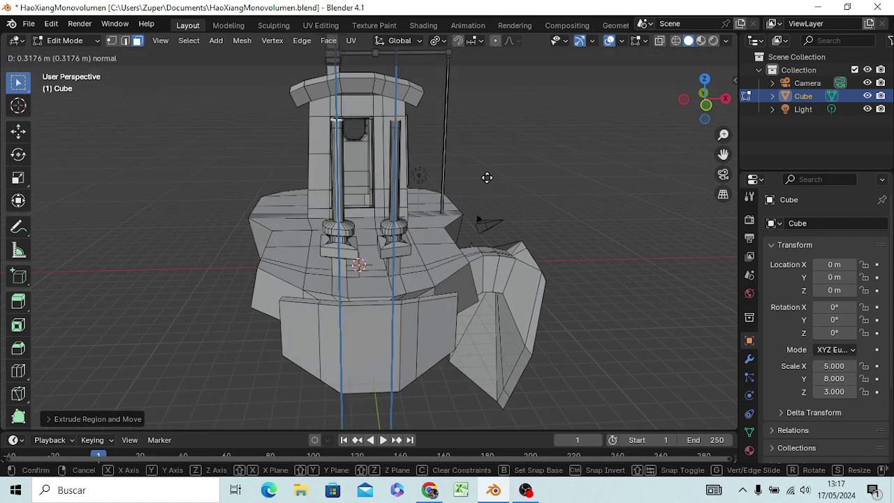
left_click(488, 178)
key("s")
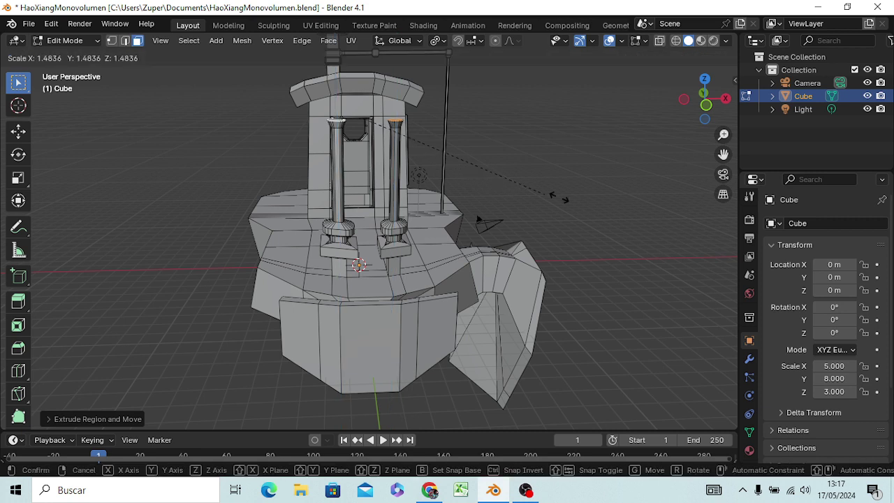
left_click(618, 211)
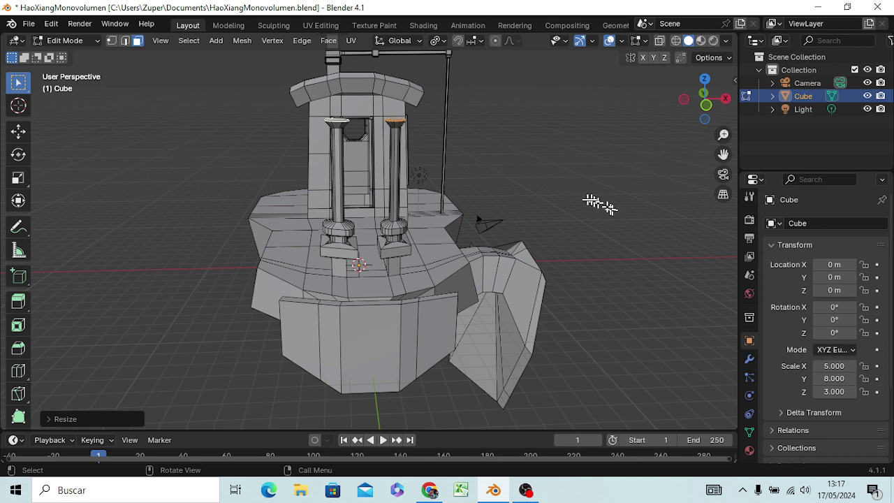
middle_click_drag(464, 193, 452, 246)
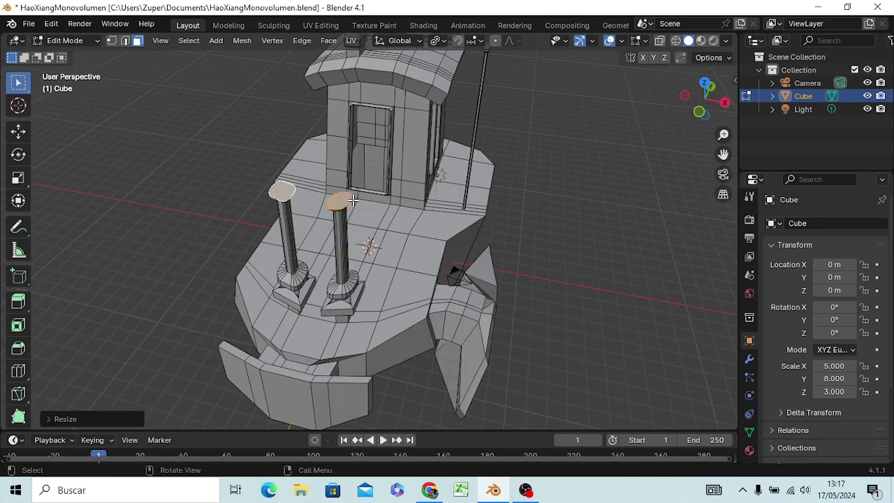
Select only the right column's top face and switch to front orthographic view
mouse_move(348, 214)
middle_mouse_down()
mouse_move(356, 218)
mouse_move(382, 171)
middle_mouse_up()
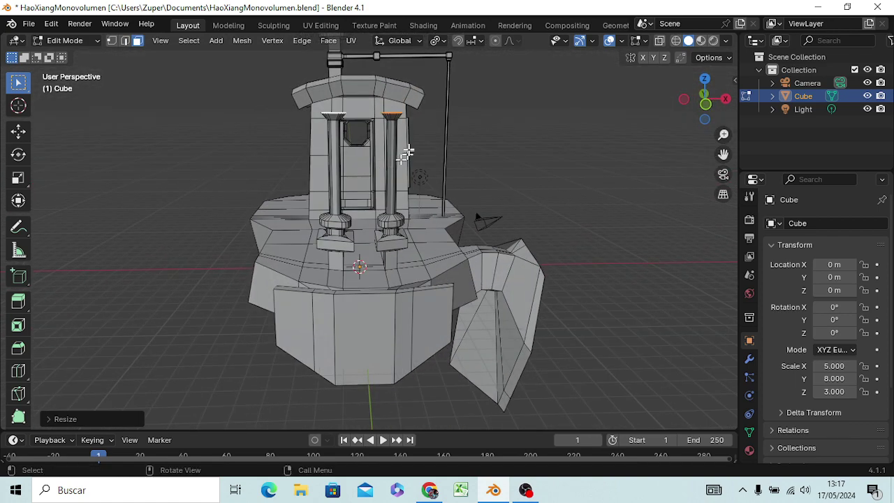
left_click(526, 146)
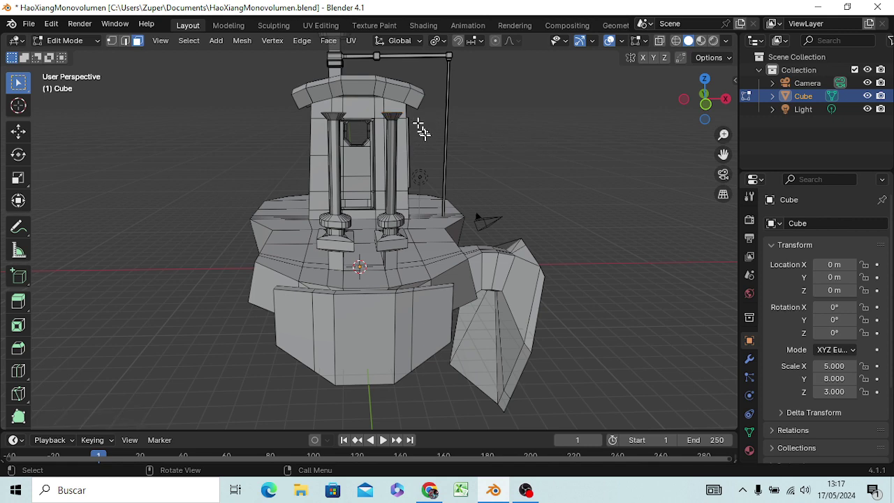
mouse_move(422, 130)
middle_mouse_down()
mouse_move(435, 172)
mouse_move(420, 165)
middle_mouse_up()
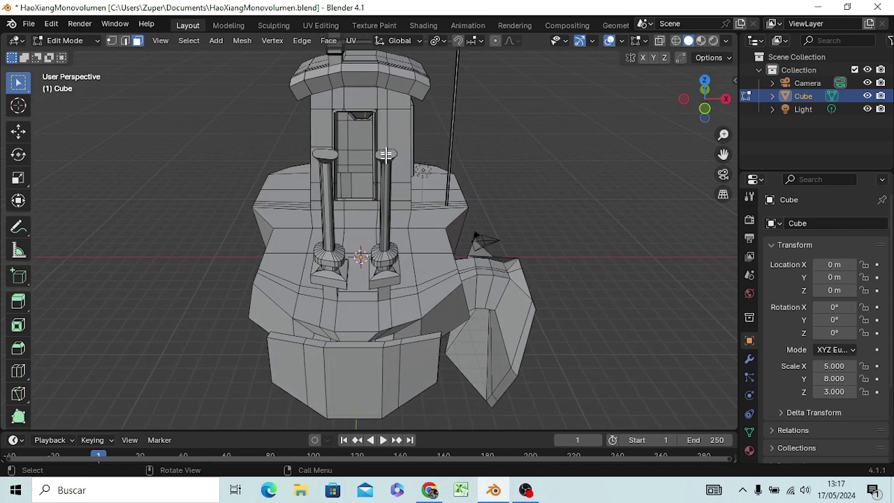
left_click(385, 155)
key("KP_1")
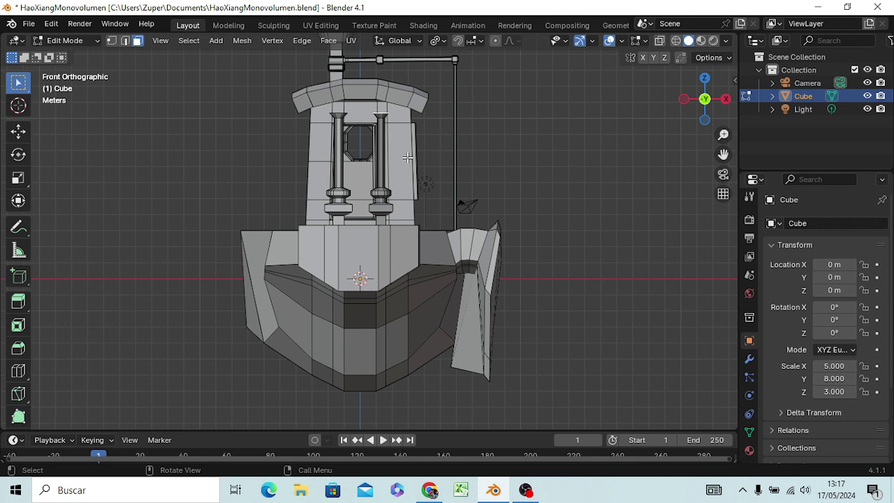
Extrude the right column top, undo it, and select both column tops instead
key("e")
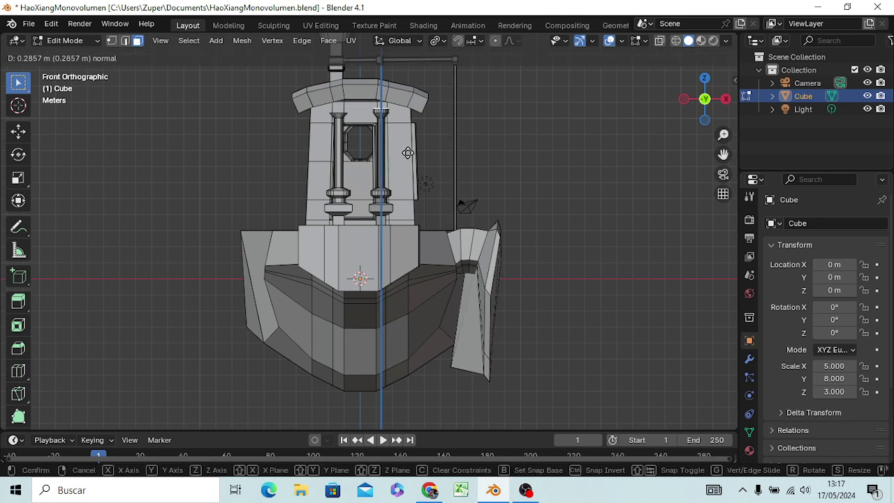
left_click(408, 152)
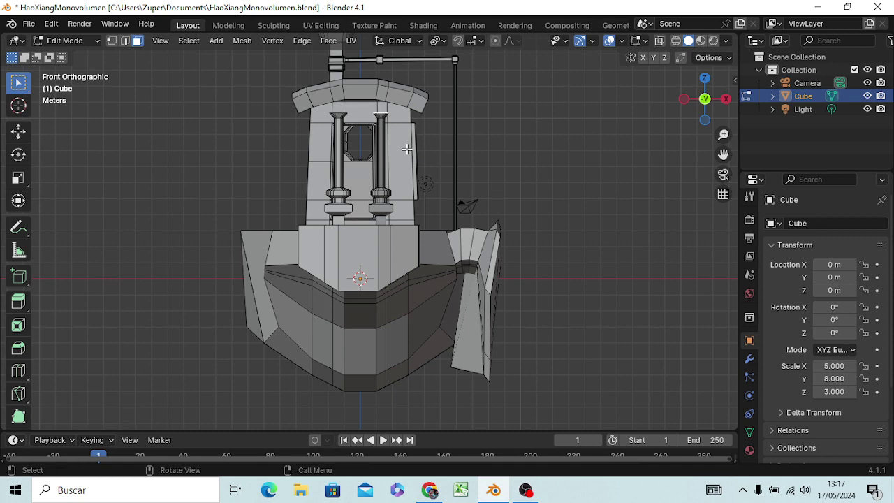
mouse_move(408, 149)
middle_mouse_down()
mouse_move(394, 162)
mouse_move(395, 186)
middle_mouse_up()
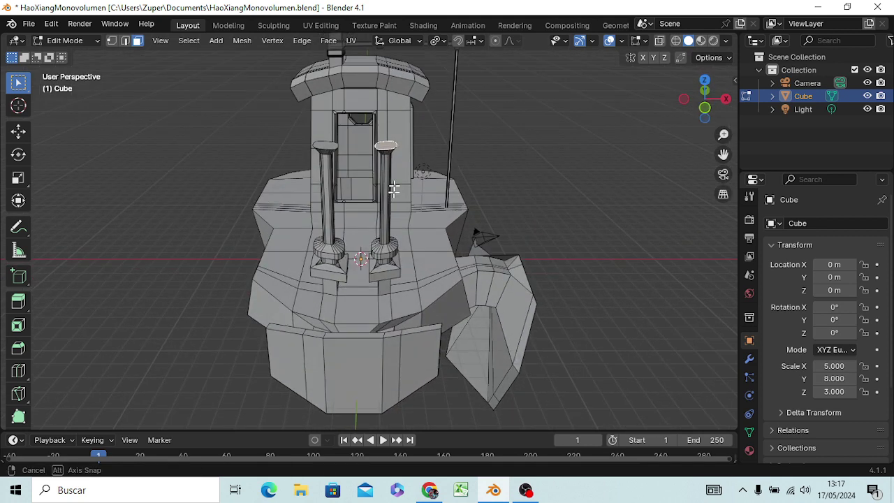
key("ctrl+z")
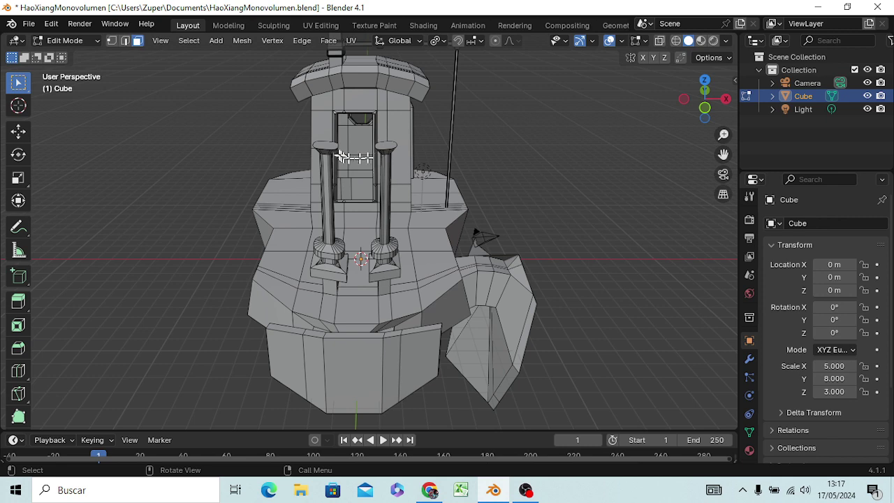
left_click(328, 146)
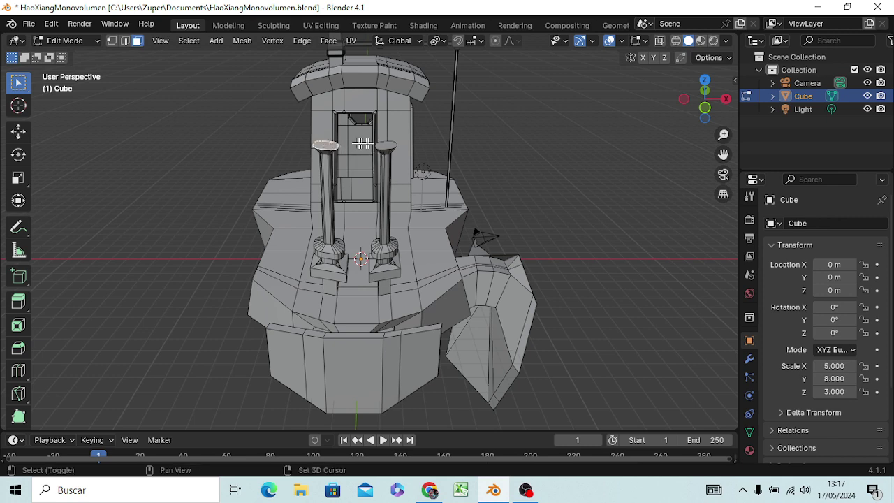
left_click(380, 147, "shift")
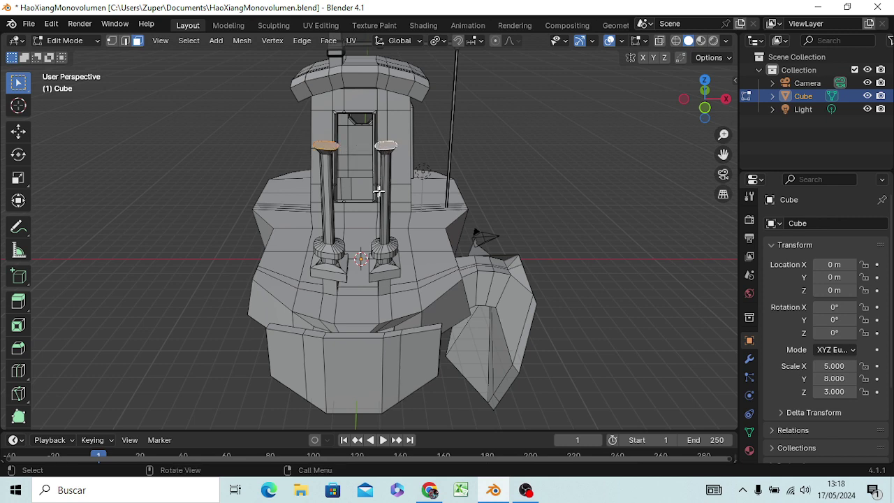
middle_click_drag(379, 193, 380, 165)
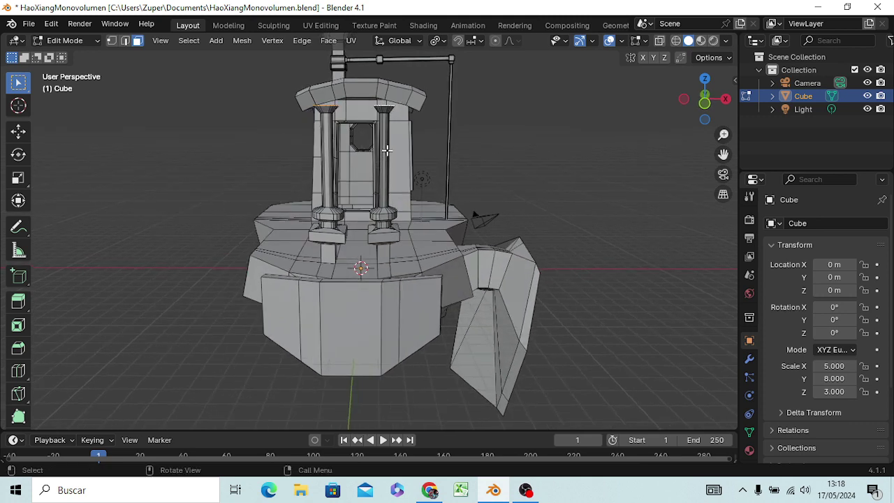
Extrude both column tops twice in place and scale the new rings down to about 0.64
key("e")
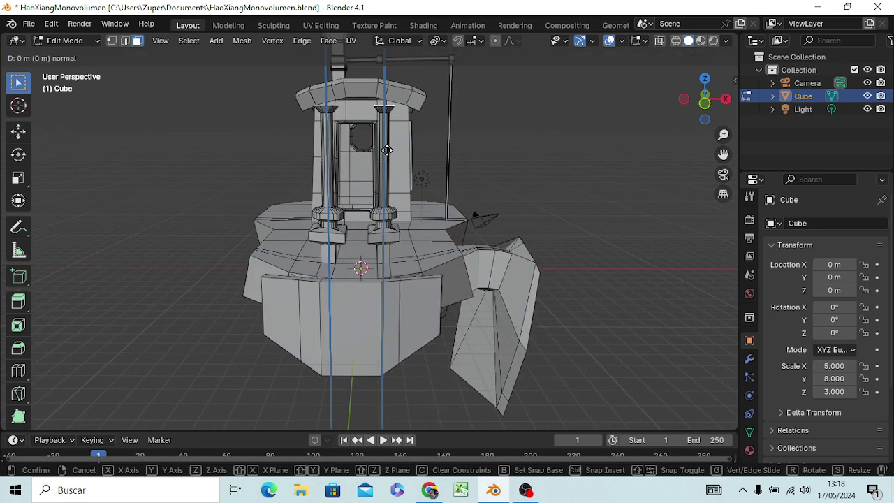
left_click(387, 145)
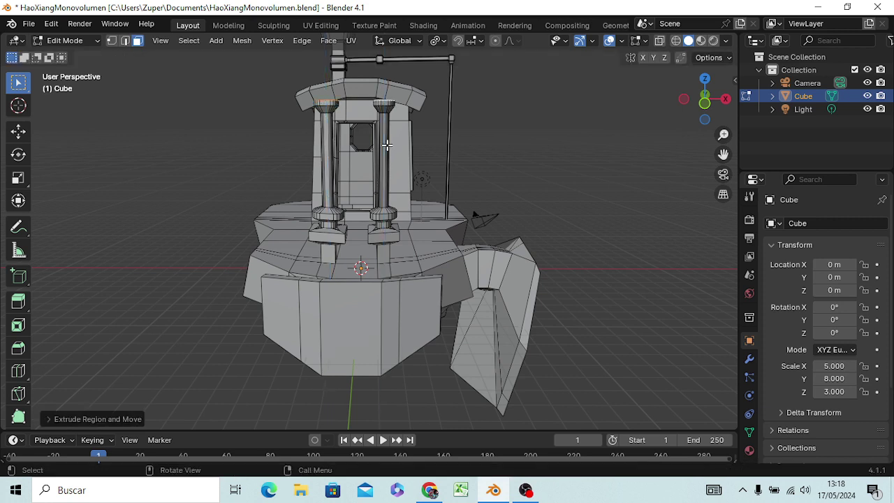
key("e")
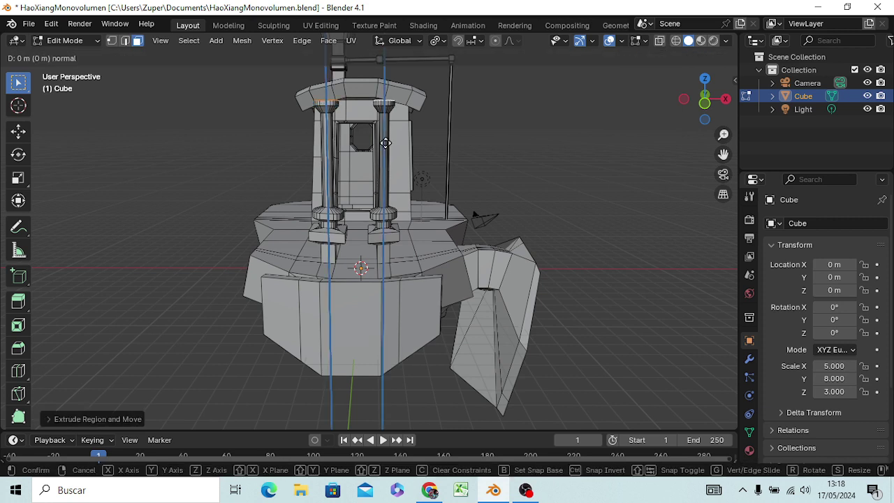
left_click(384, 140)
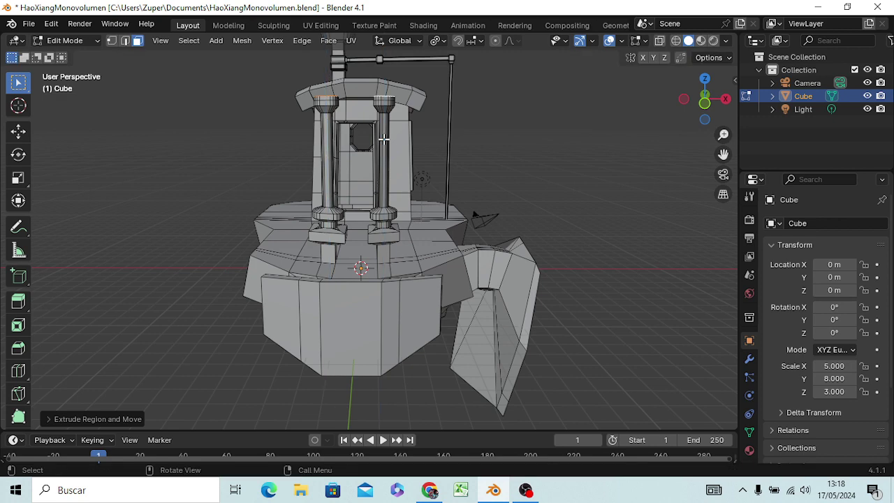
middle_click_drag(384, 139, 387, 239)
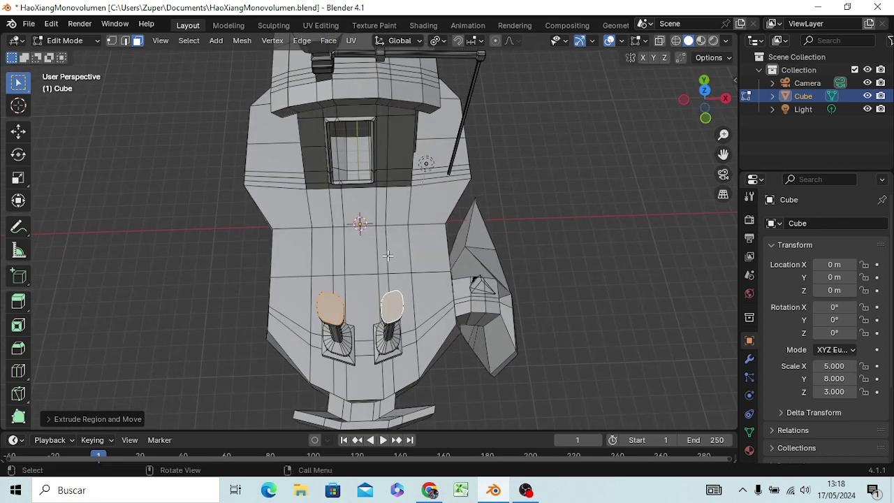
key("s")
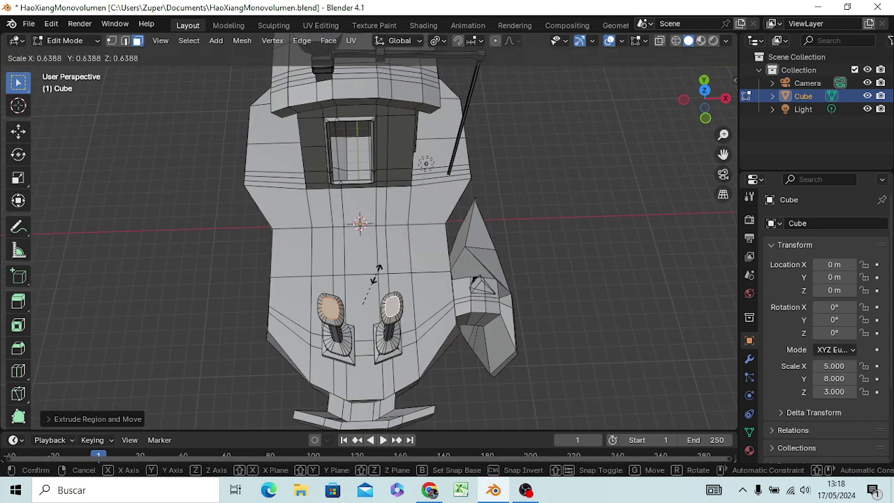
left_click(375, 279)
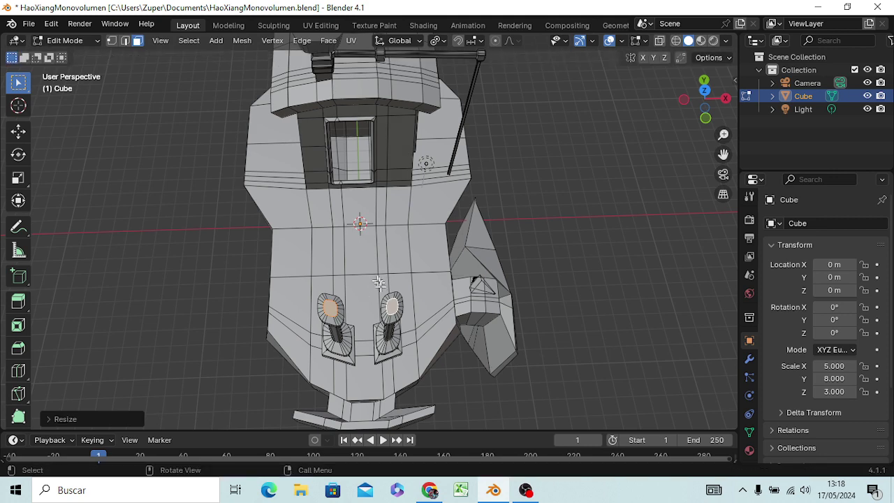
left_click(390, 309)
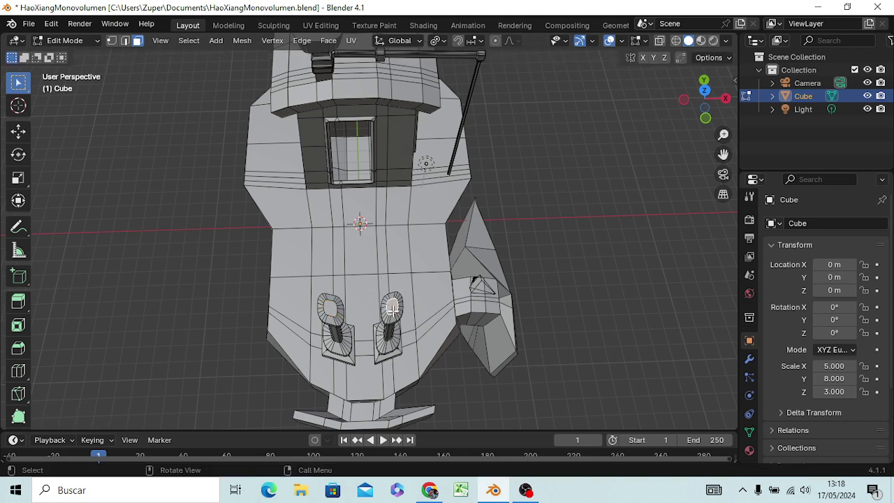
middle_click_drag(392, 309, 391, 241)
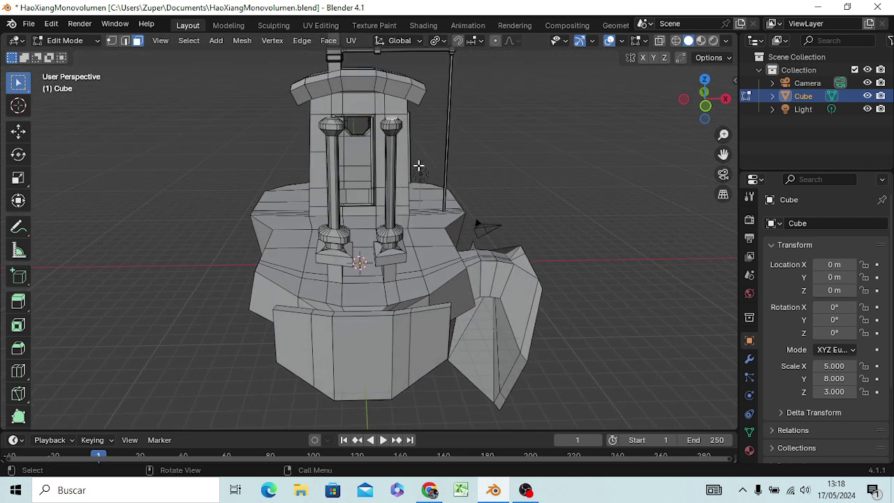
Extrude the right column top upward and rotate the new section 15°, then -15°
key("e")
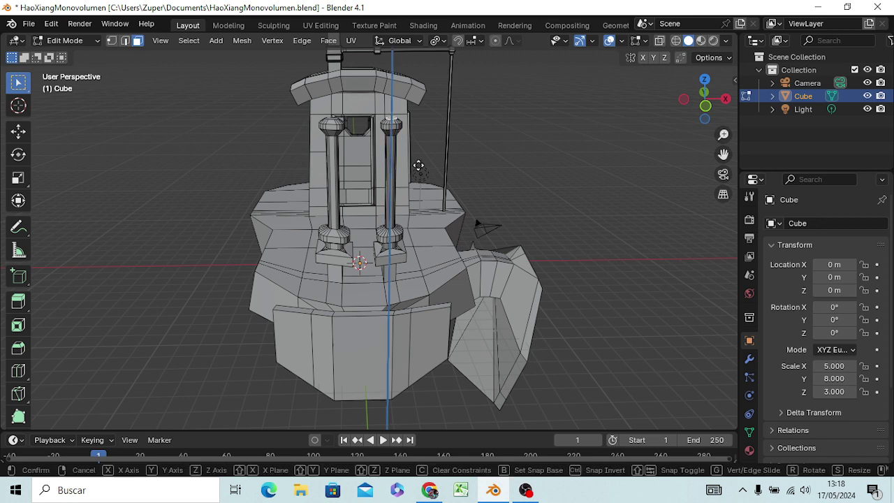
left_click(419, 151)
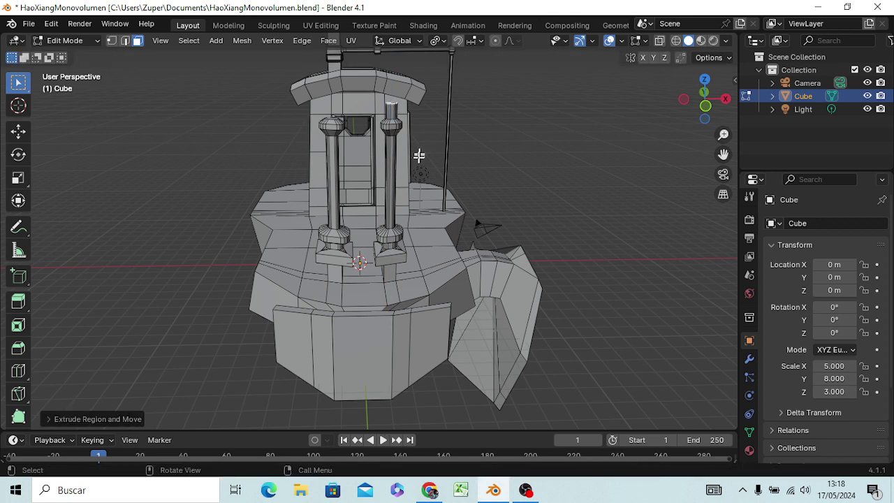
key("r")
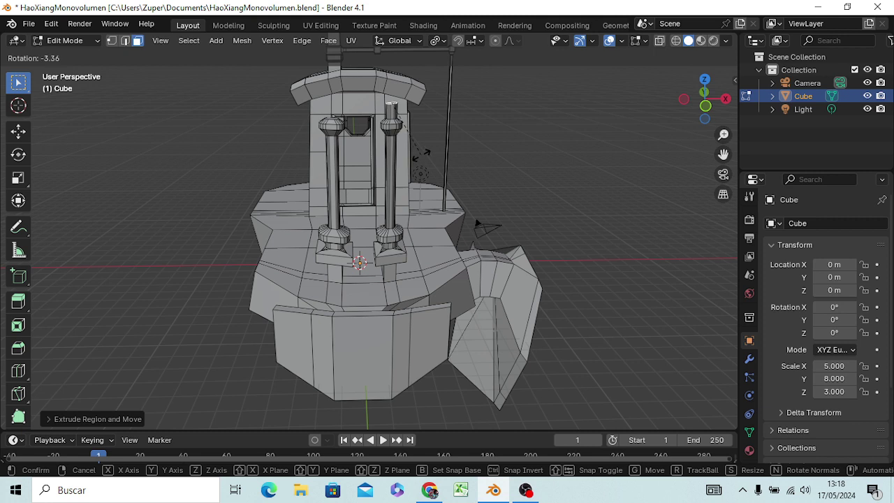
type("1")
type("5")
key("Return")
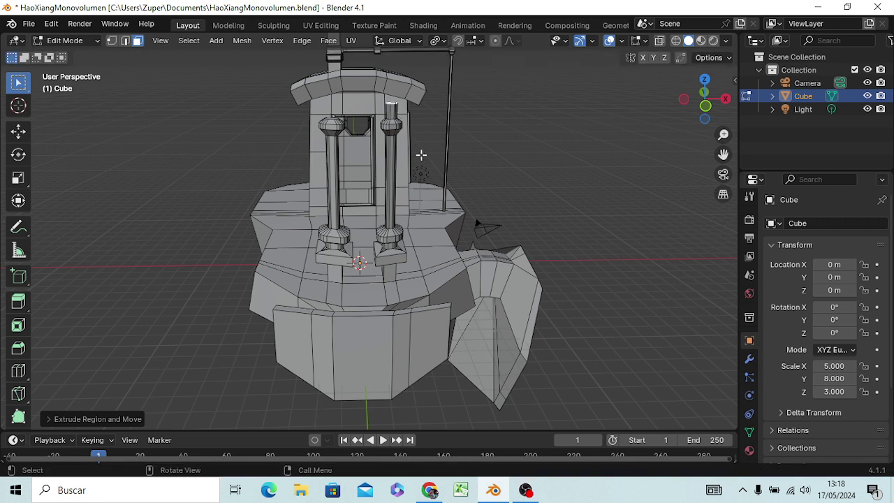
key("r")
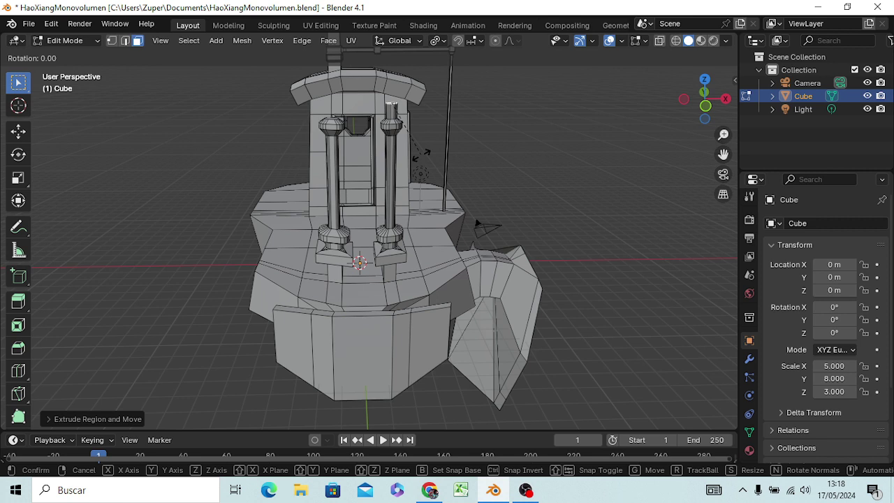
type("-15")
key("Return")
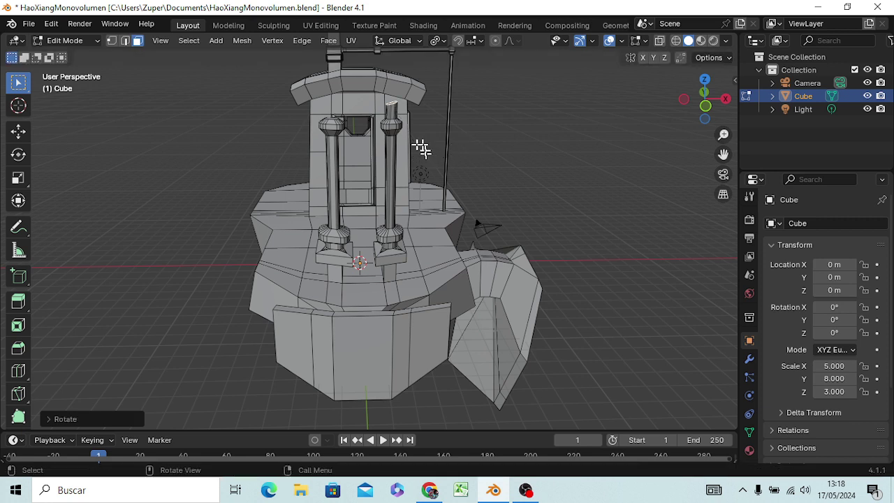
key("KP_1")
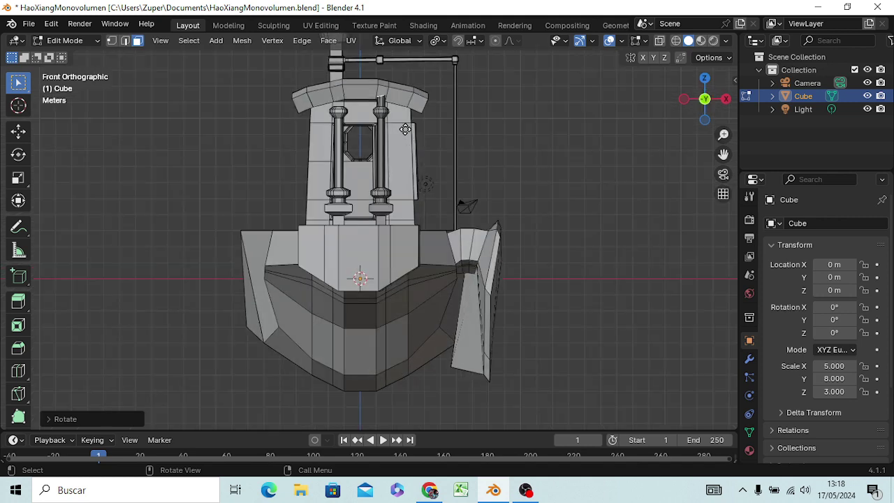
Extrude another section on the right column top and scale its end slightly wider
key("g")
key("z")
key("z")
left_click(402, 126)
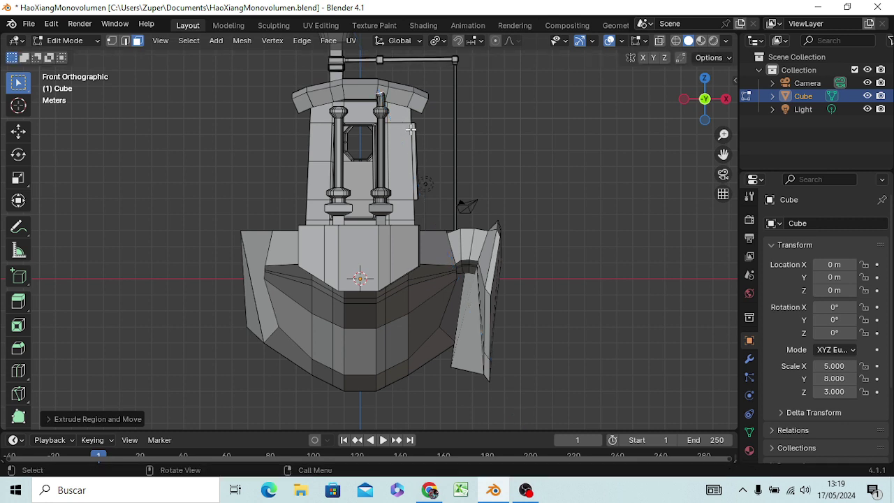
key("e")
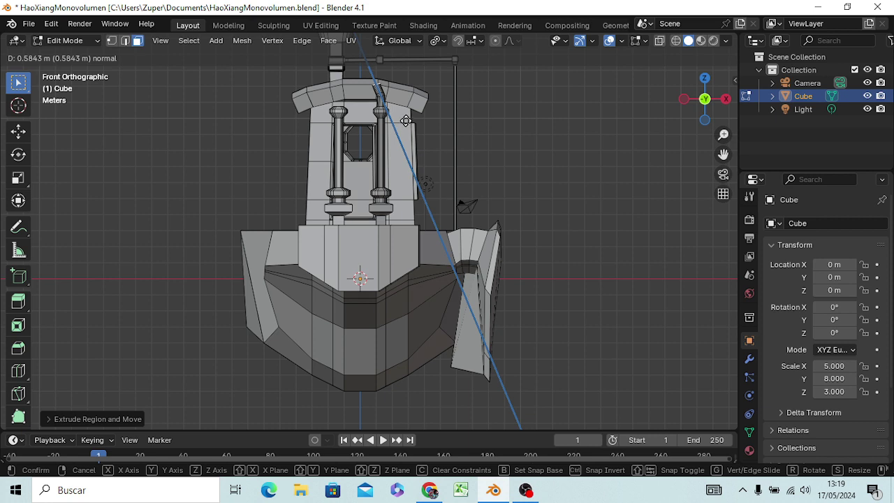
right_click(406, 121)
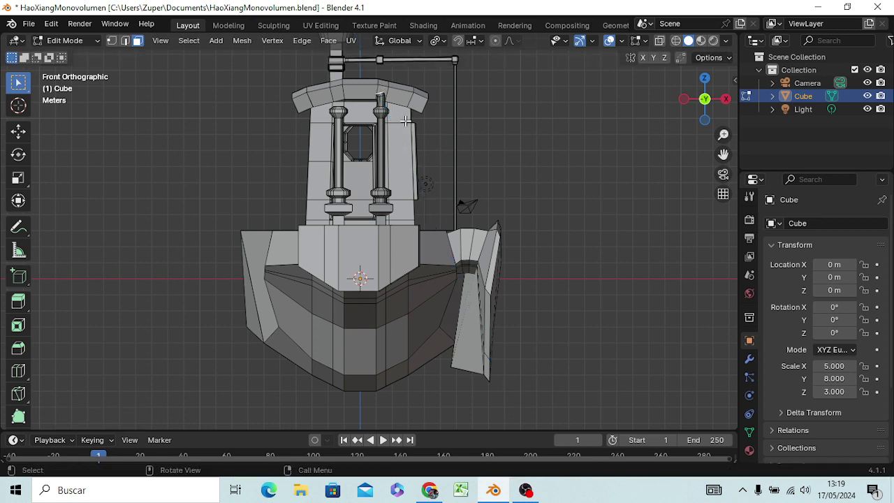
key("s")
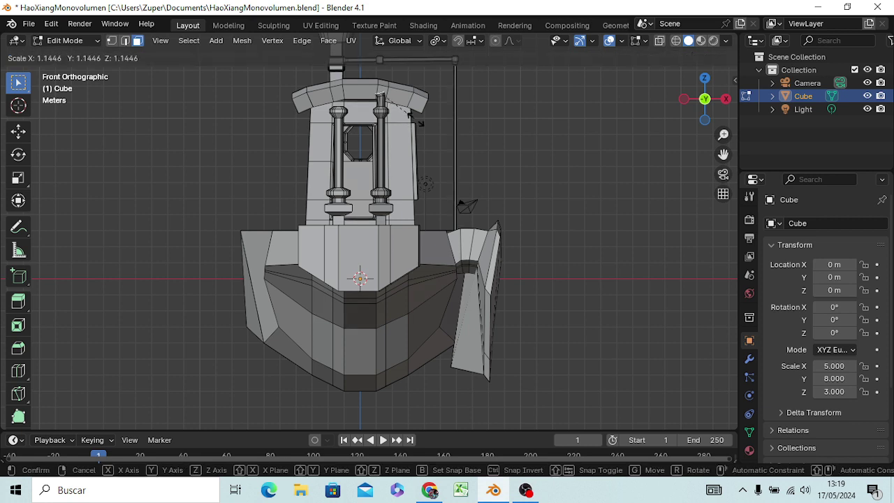
left_click(428, 130)
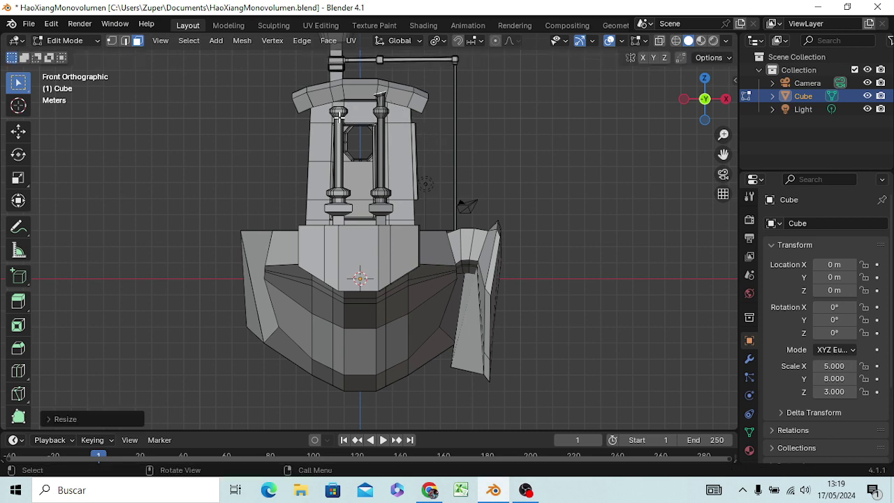
Extrude the left column's top upward and tilt the new section 15°
mouse_move(341, 113)
middle_mouse_down()
mouse_move(340, 146)
mouse_move(324, 142)
middle_mouse_up()
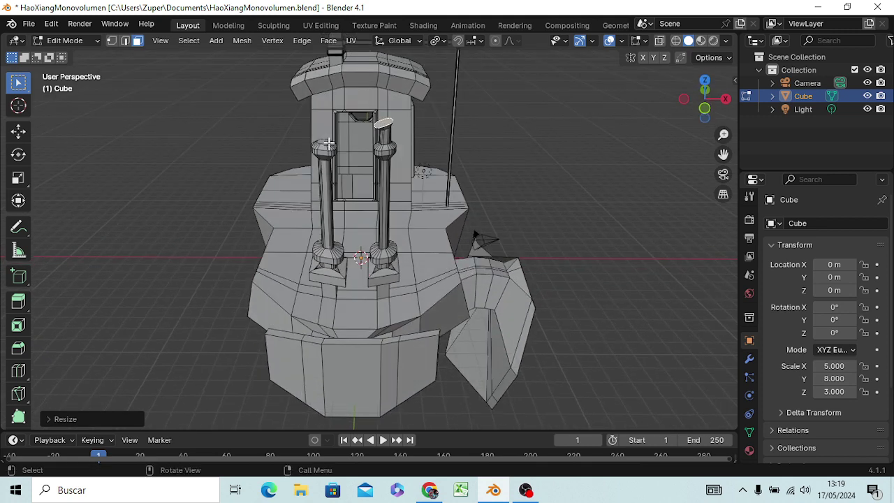
left_click(324, 141)
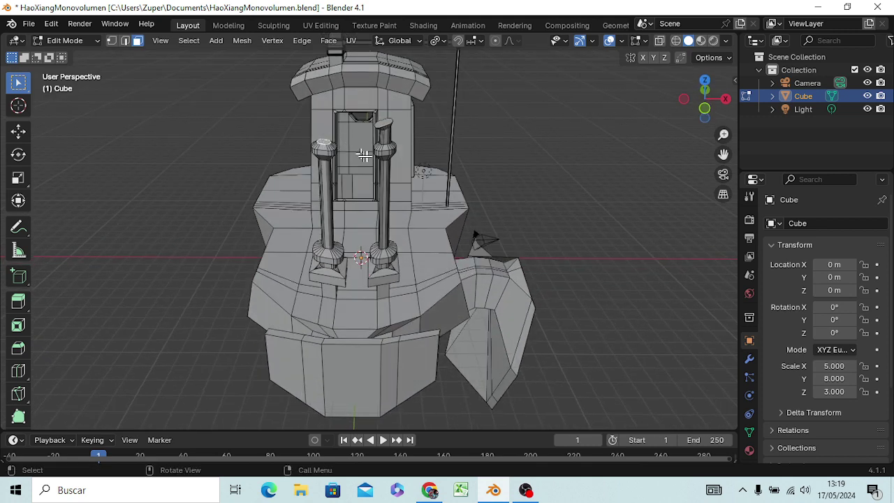
middle_click_drag(366, 156, 378, 125)
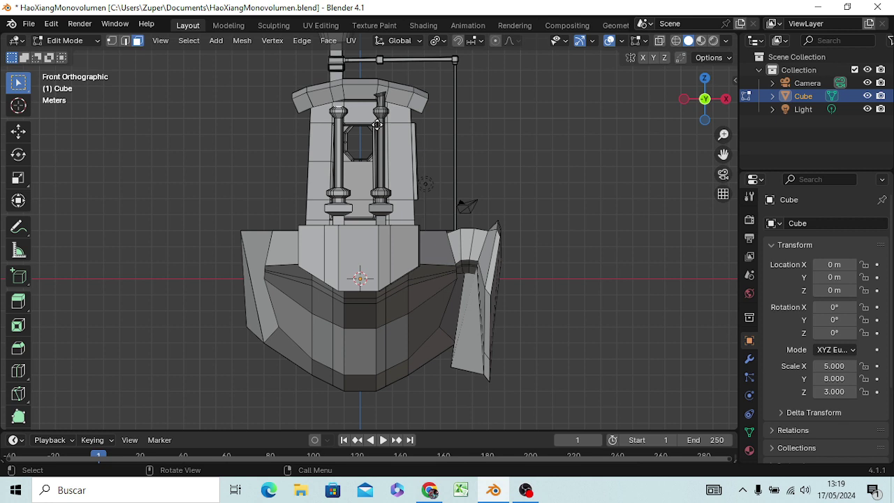
key("e")
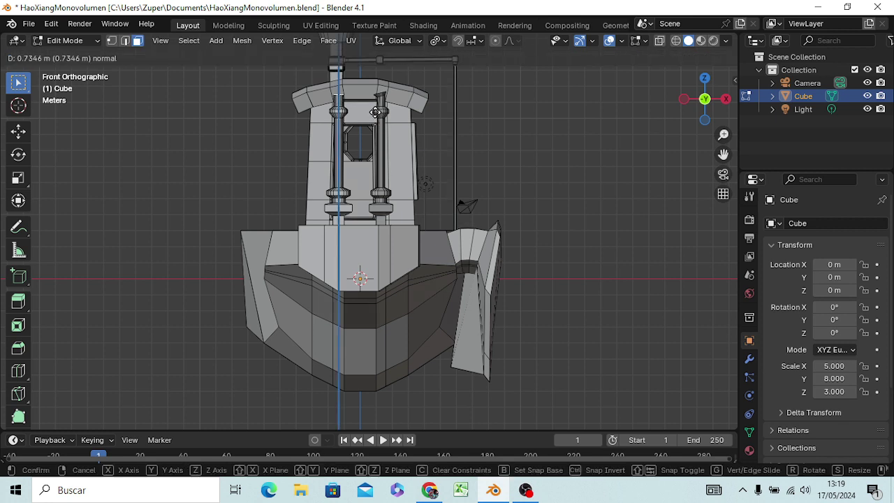
left_click(376, 112)
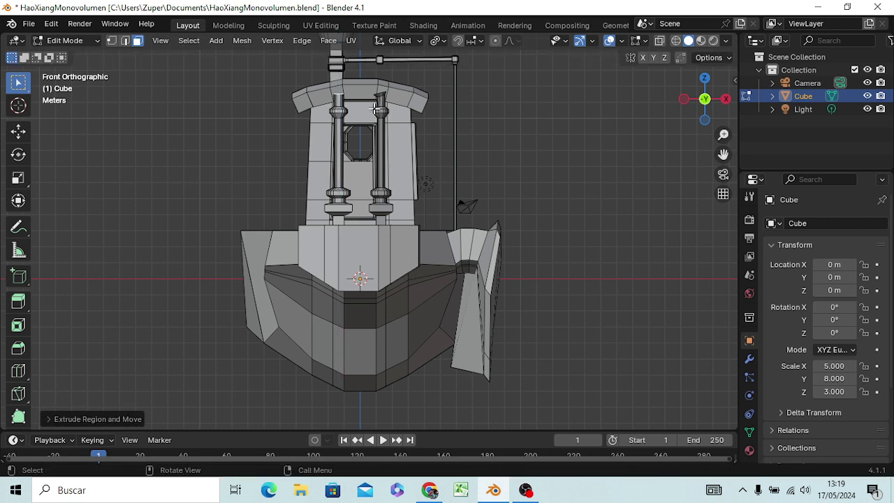
type("r1")
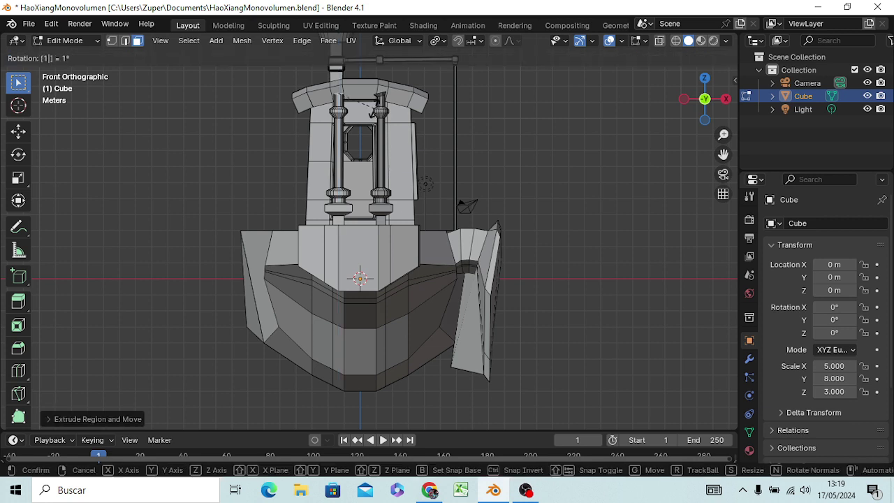
type("5")
key("Return")
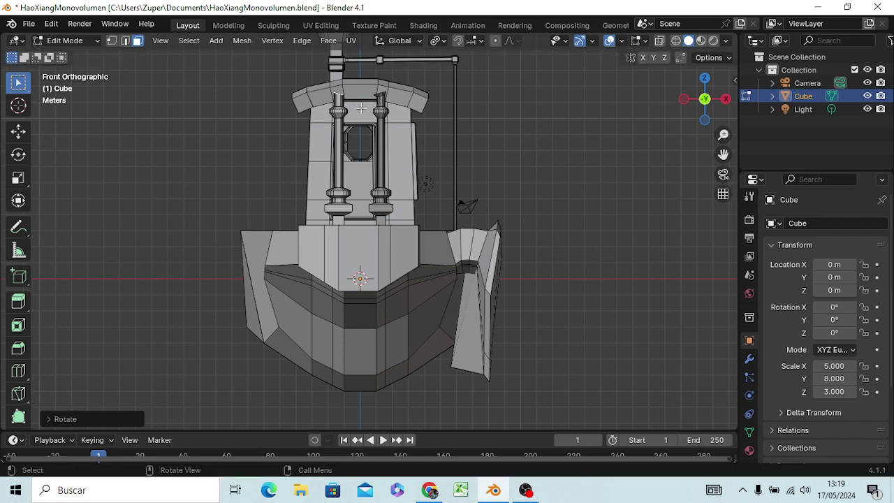
Add two more short sections to the left column and widen its end
key("g")
key("z")
key("z")
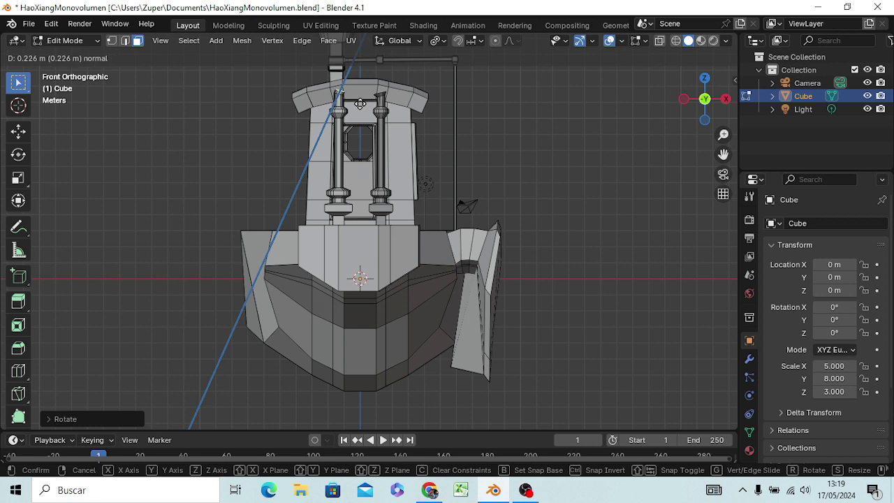
left_click(360, 103)
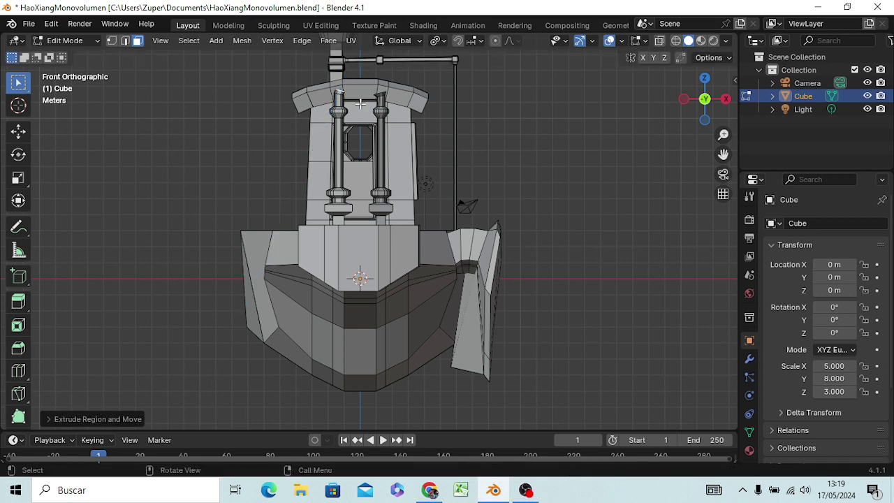
key("e")
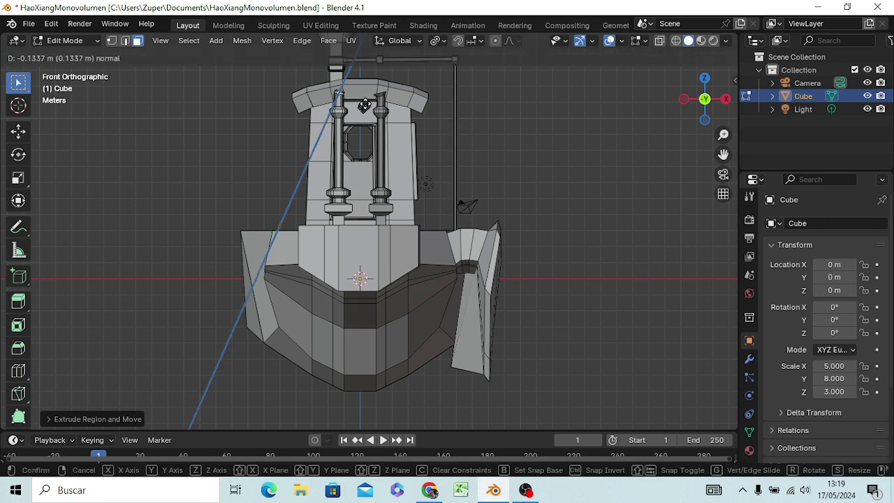
left_click(367, 100)
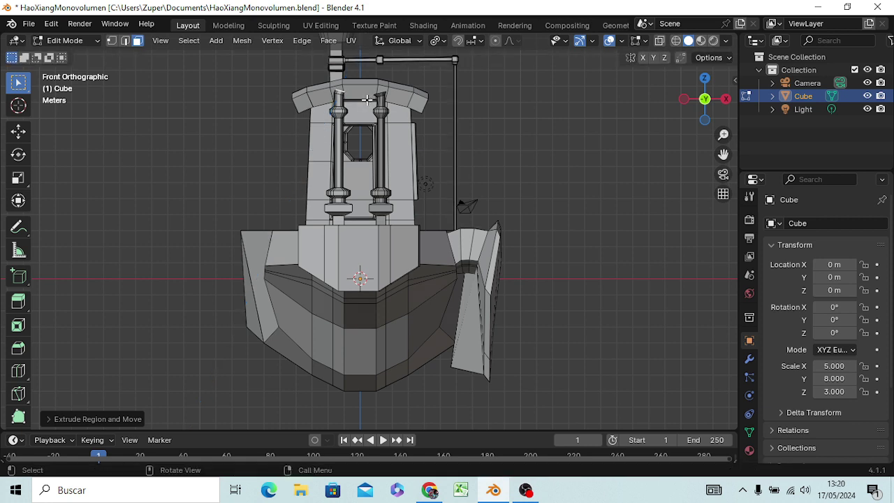
key("s")
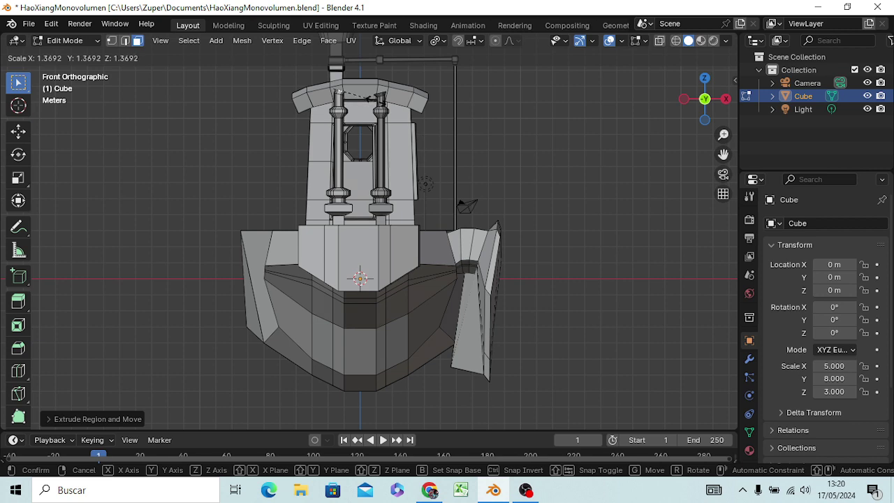
left_click(375, 102)
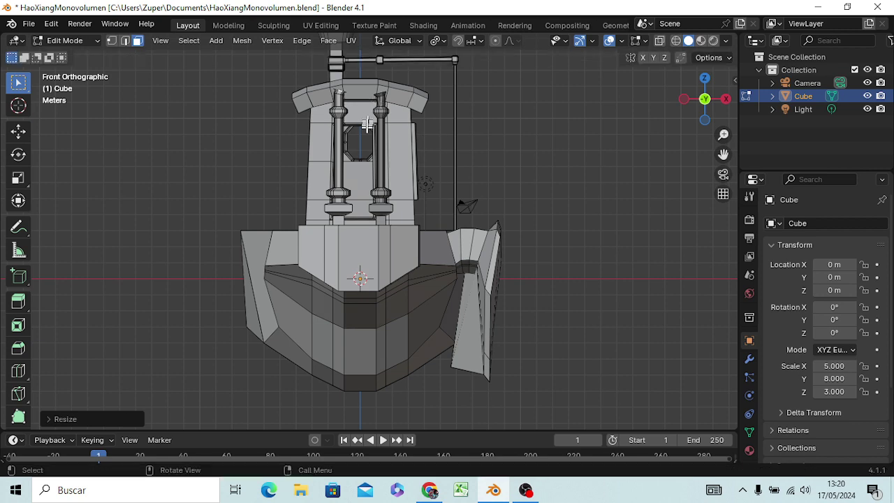
middle_click_drag(368, 124, 371, 186)
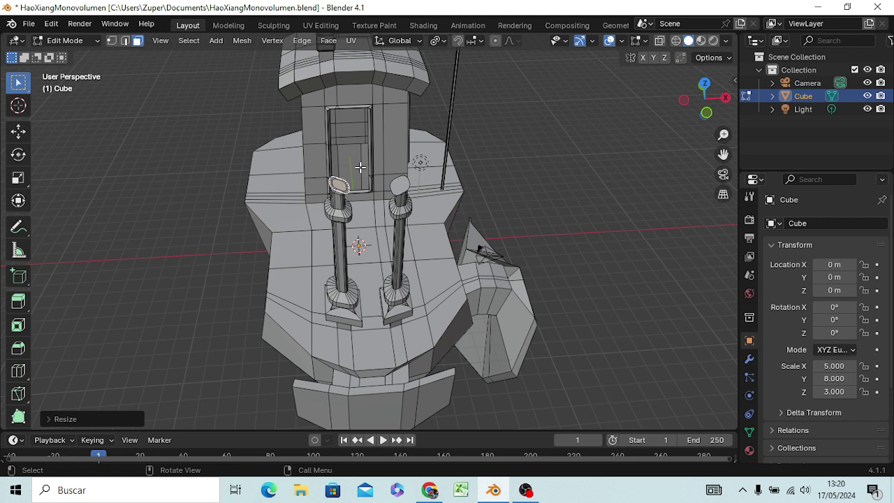
Undo the left column edits back to its flat top and select the right column's top face
key("ctrl+z")
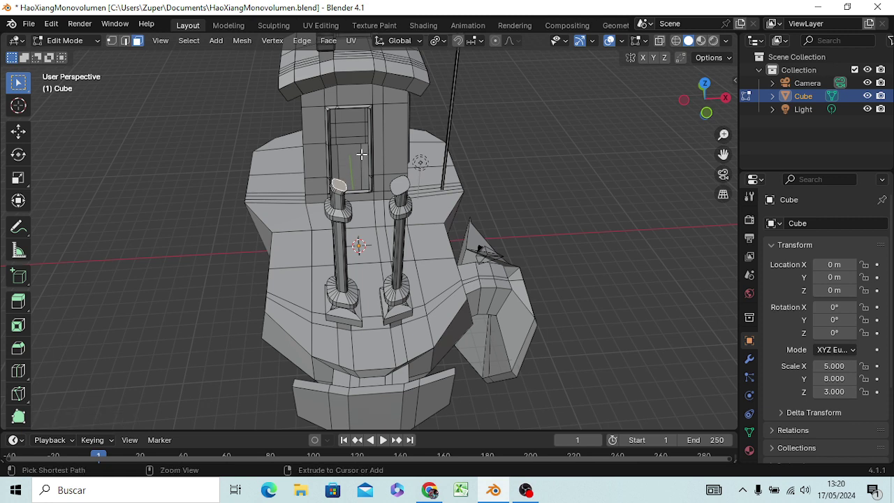
key("ctrl+z")
key("ctrl+z")
key("ctrl+z")
left_click(400, 189)
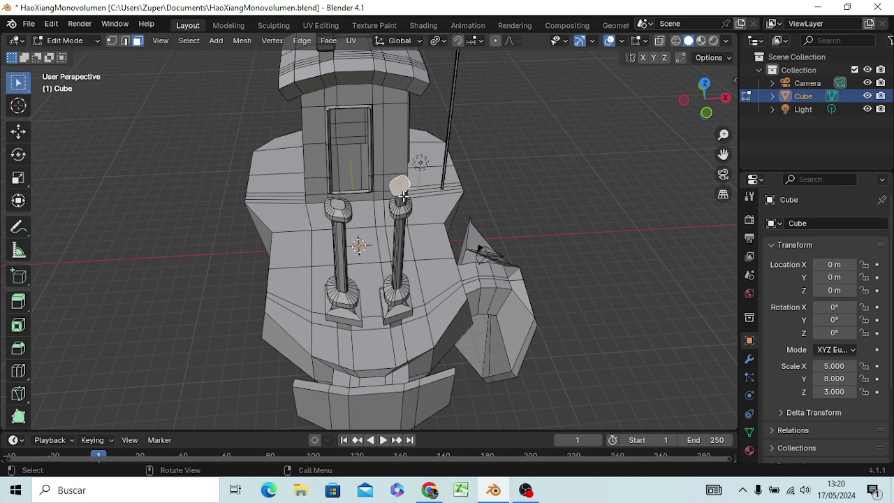
key("KP_1")
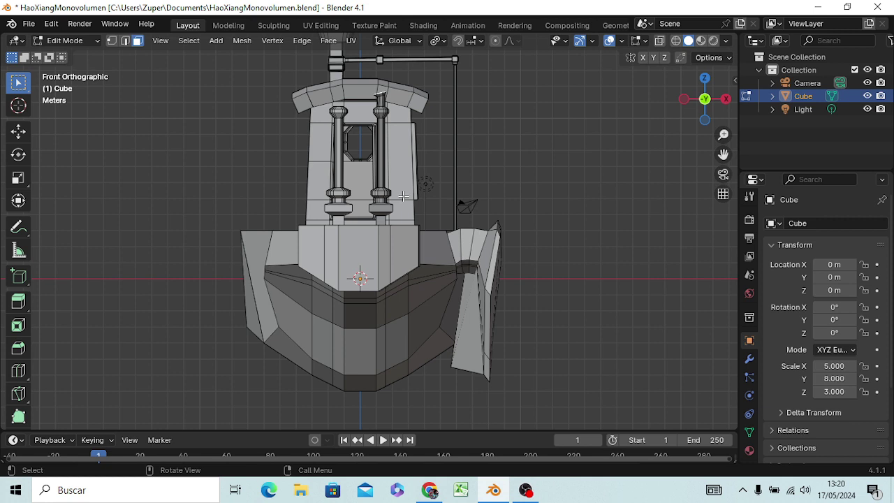
Extrude the right column top upward and scale the new top narrower
key("g")
key("z")
key("z")
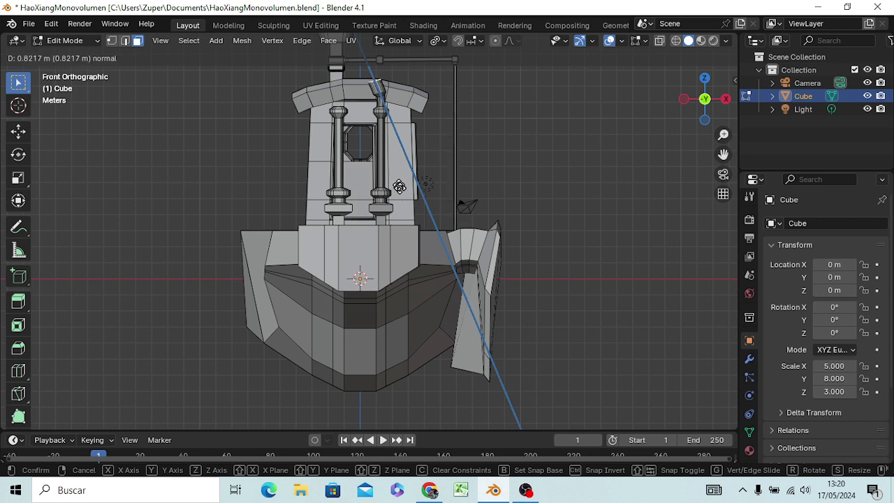
left_click(403, 185)
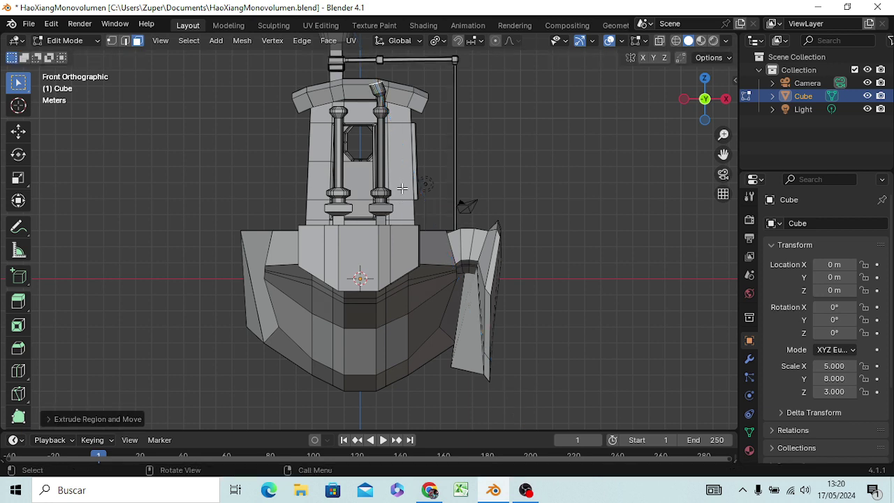
key("s")
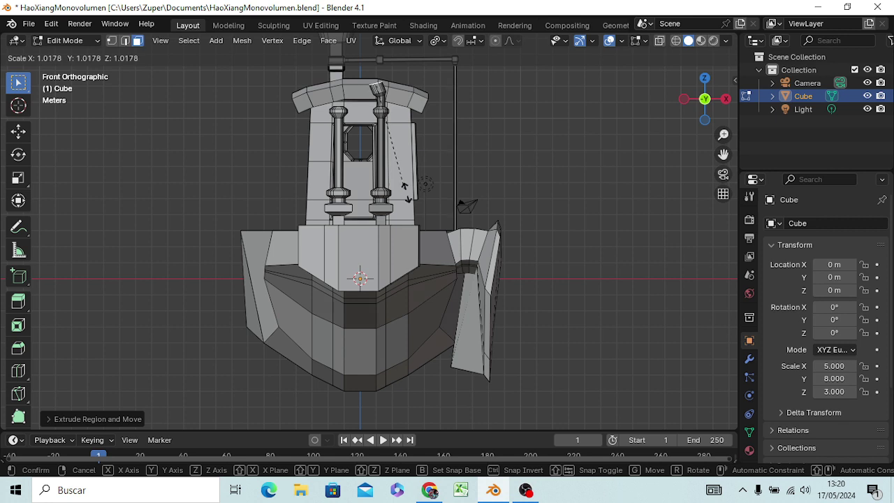
left_click(388, 135)
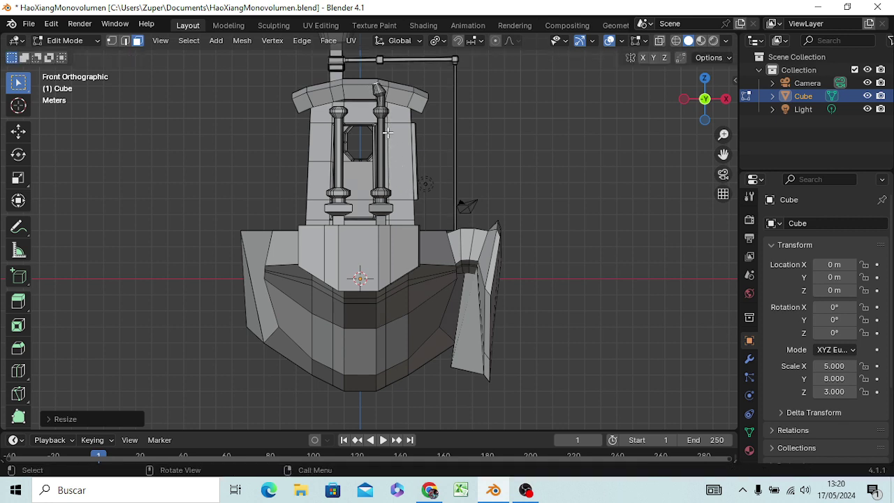
Extrude another section from the right column and bend it 45°
key("g")
key("z")
key("z")
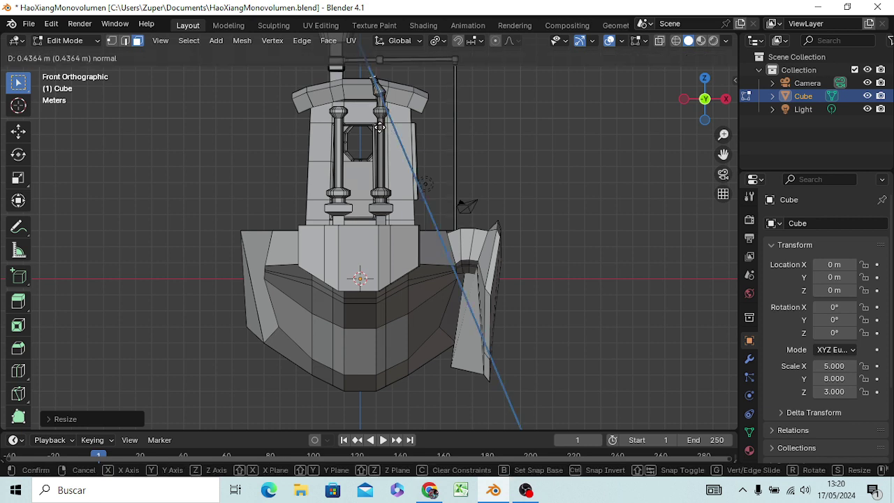
left_click(379, 128)
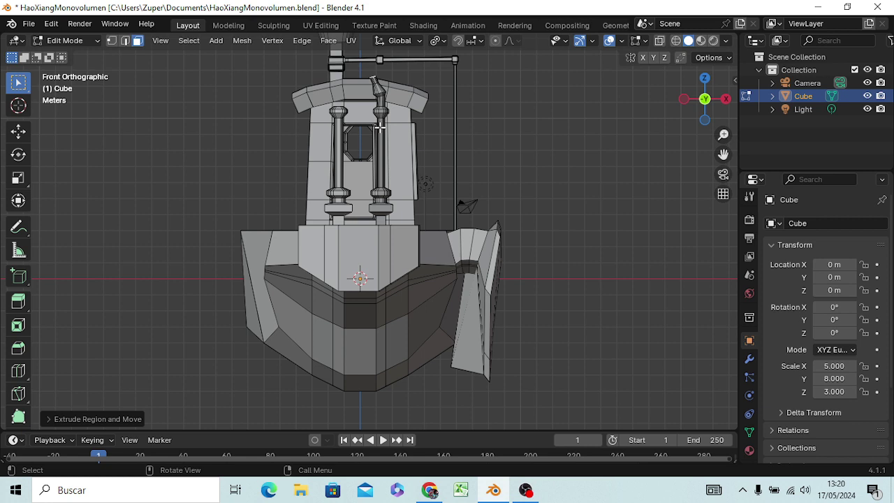
key("r")
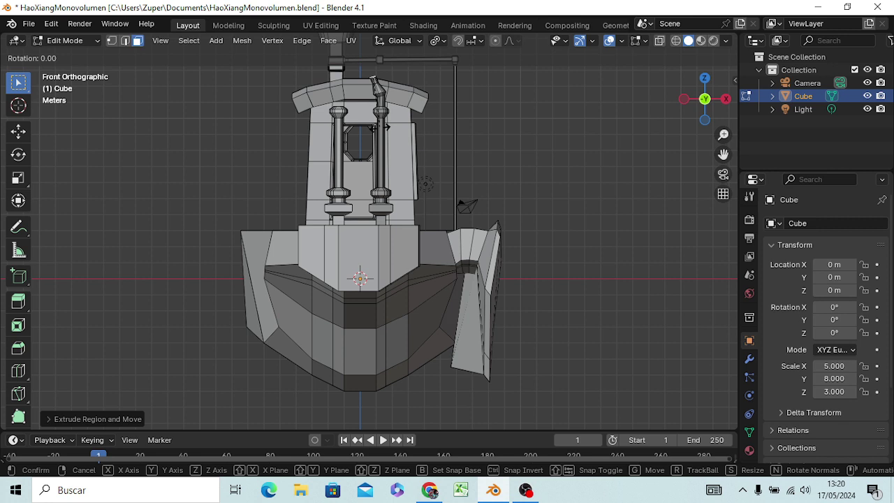
type("45")
key("Return")
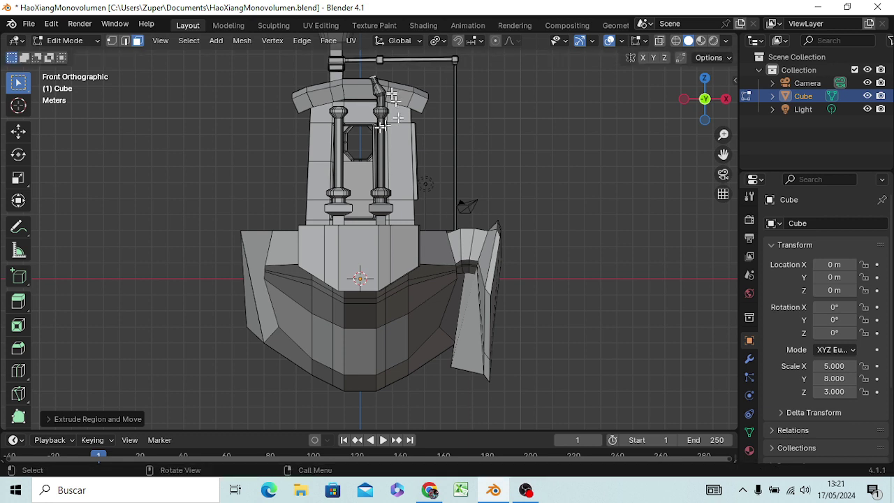
Rotate the right column's tip 15°, then -45°
scroll(377, 90, "up", 4)
middle_click_drag(377, 91, 389, 323, "shift")
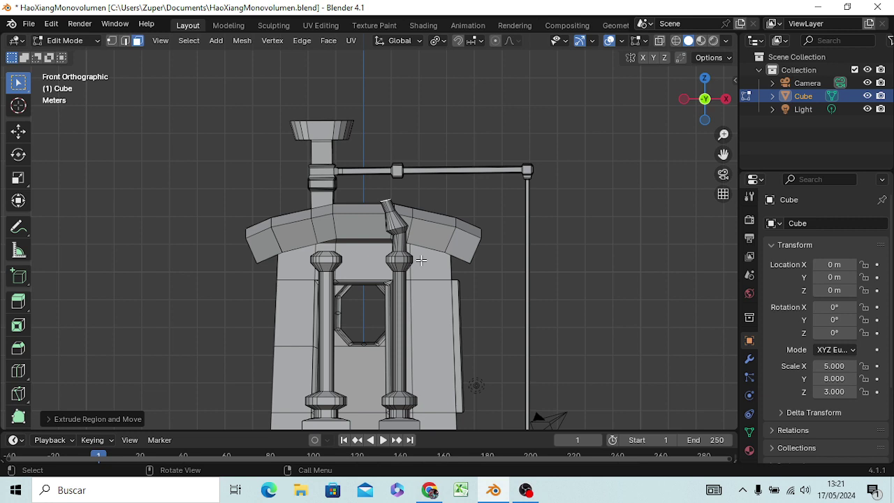
type("r")
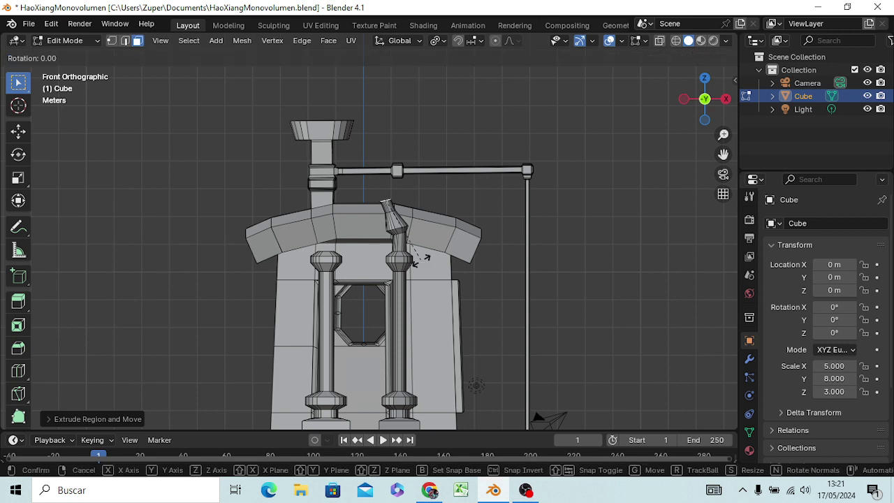
type("15")
key("Return")
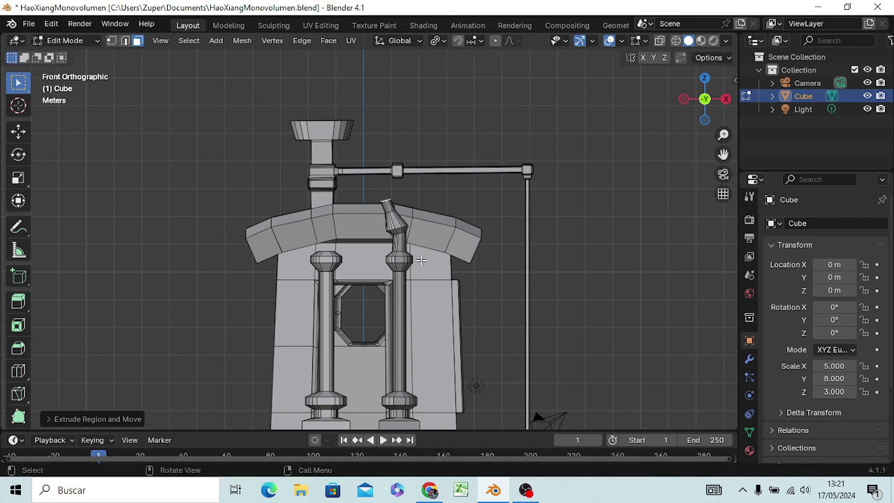
key("r")
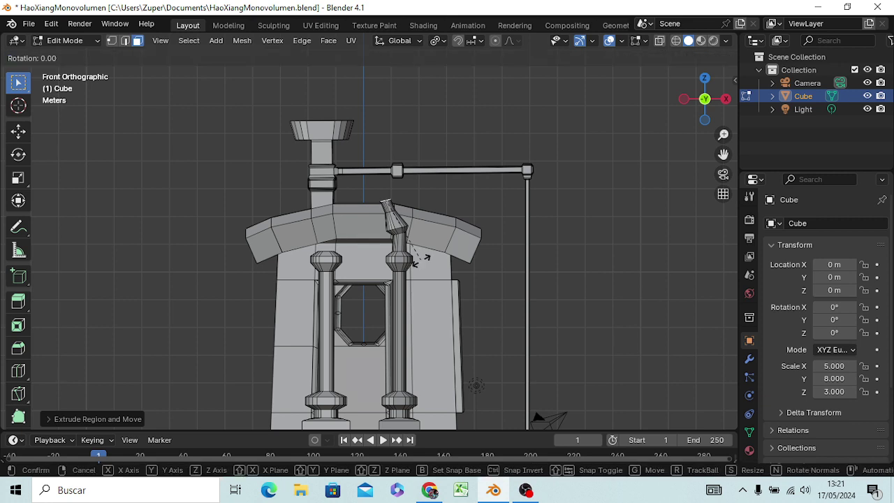
type("-45")
key("Return")
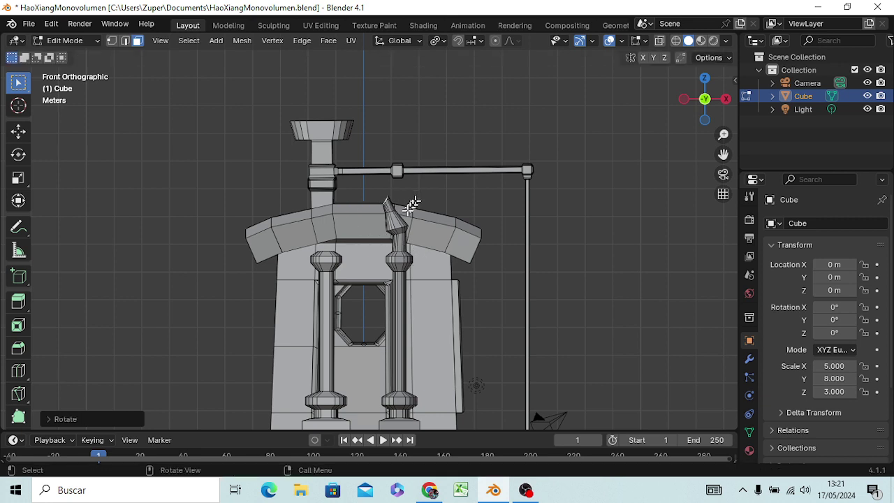
Extrude a short pipe segment from the tip and tilt it -15° plus a little further
key("g")
key("z")
key("z")
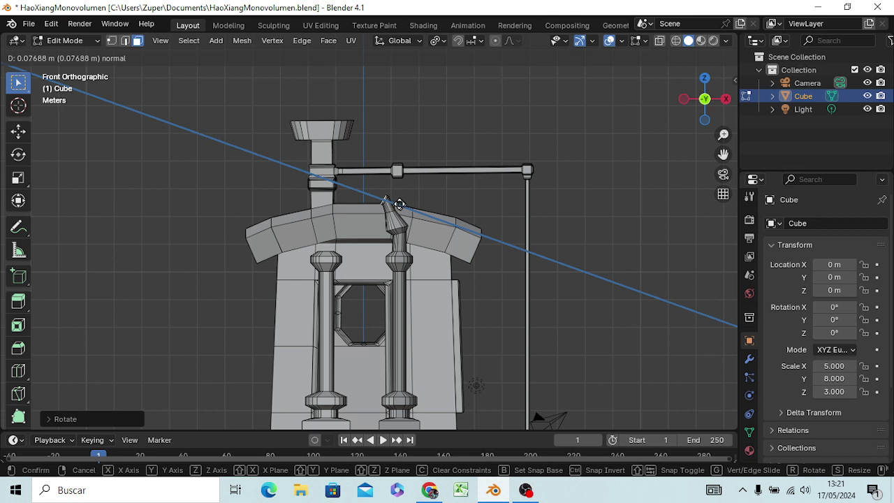
left_click(399, 203)
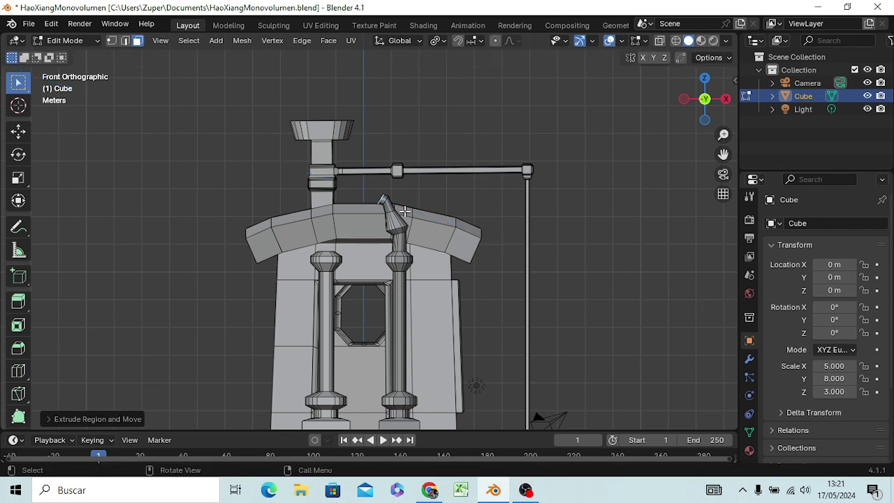
key("r")
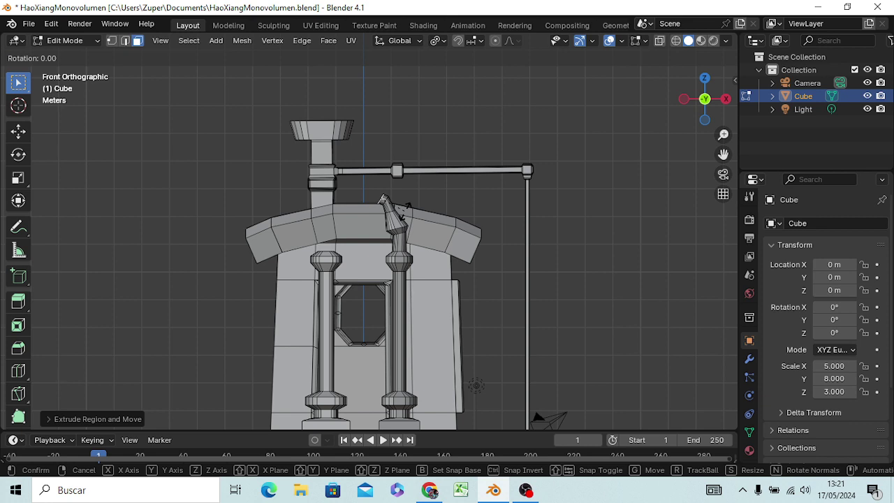
type("-15")
key("Return")
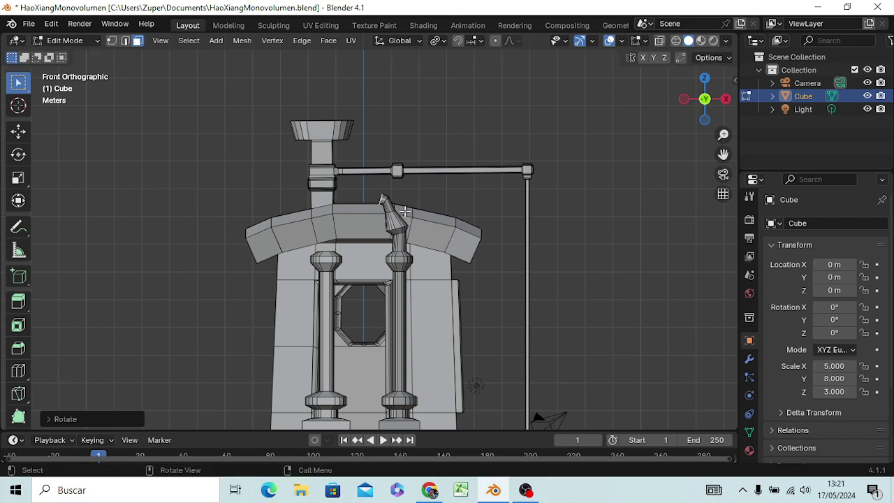
key("r")
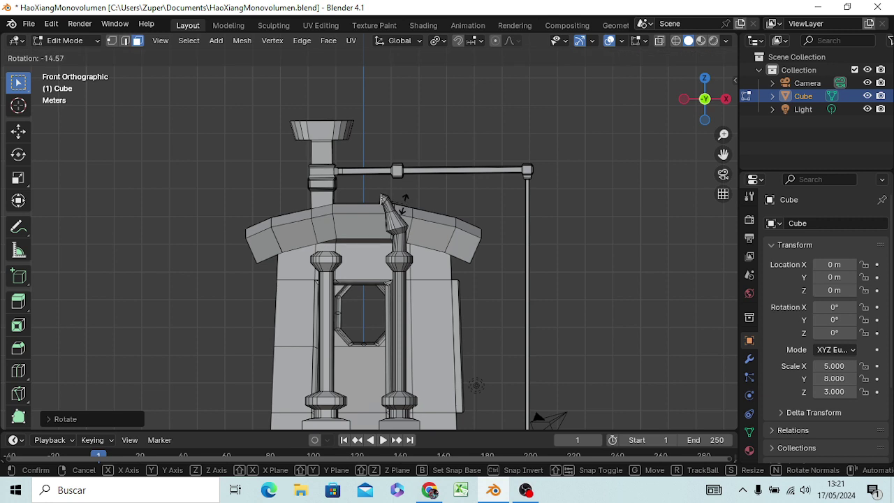
key("Return")
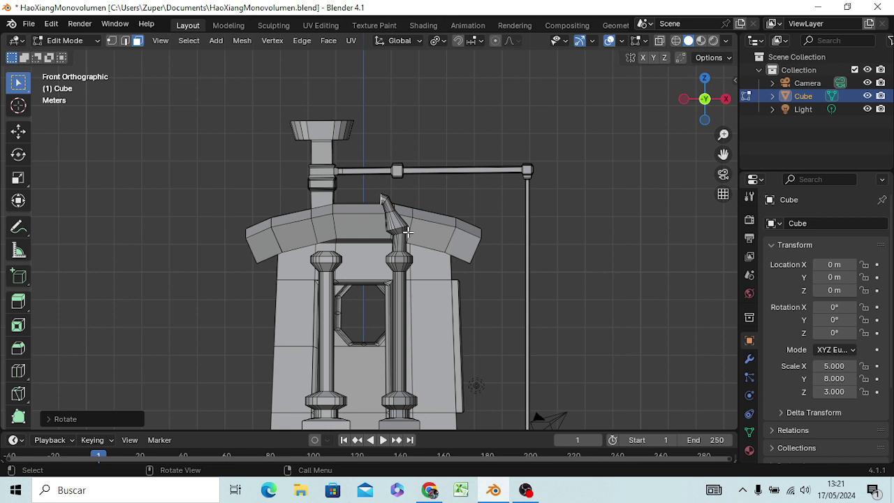
Extrude two more pipe segments and enlarge a new ring into a wider collar
key("g")
key("z")
key("z")
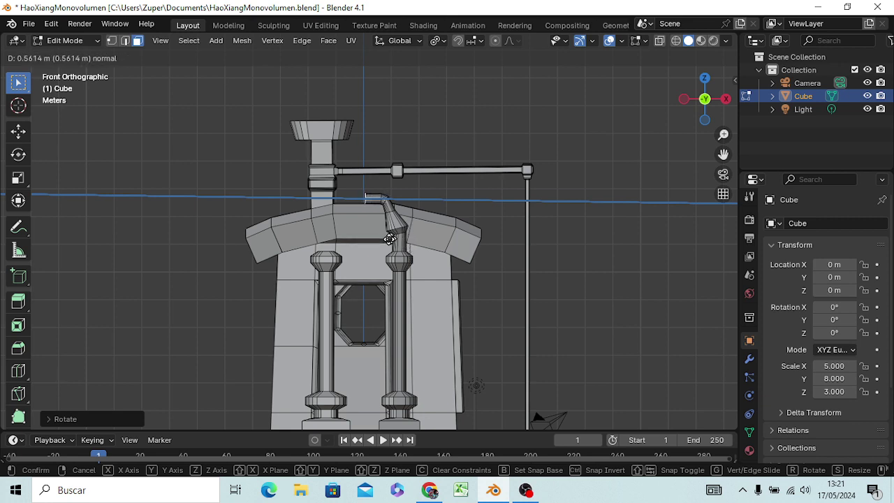
left_click(397, 238)
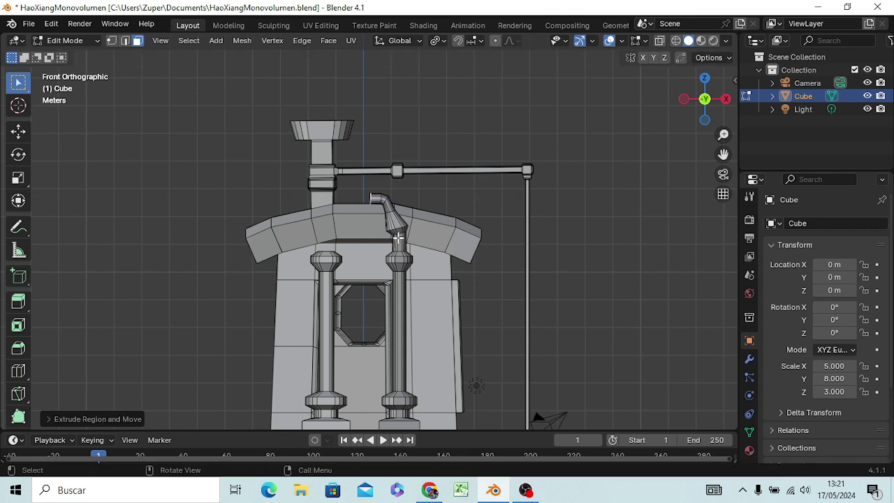
key("e")
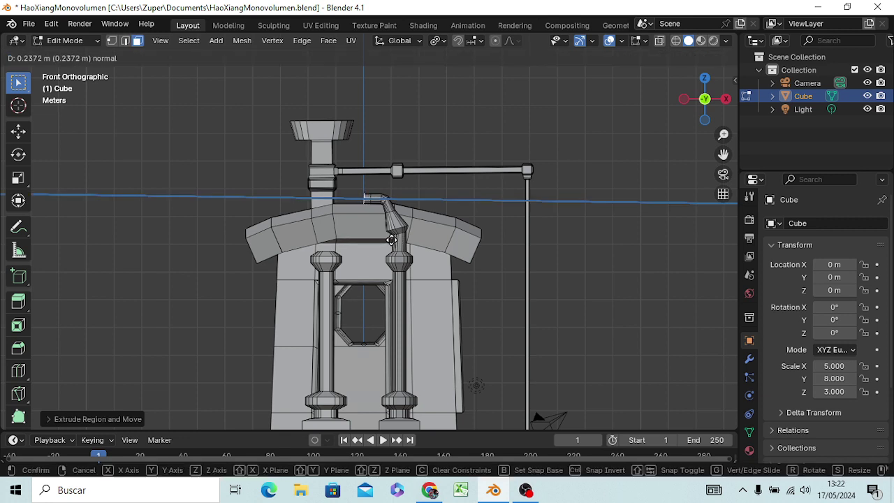
left_click(392, 240)
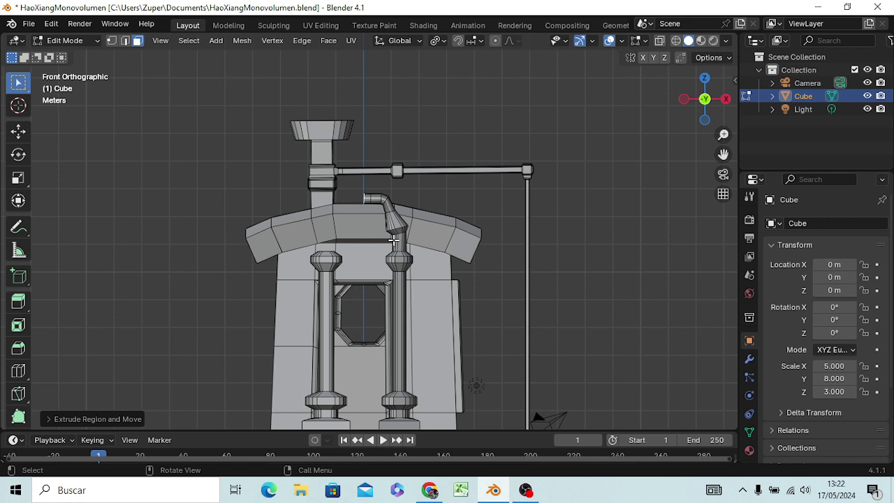
key("e")
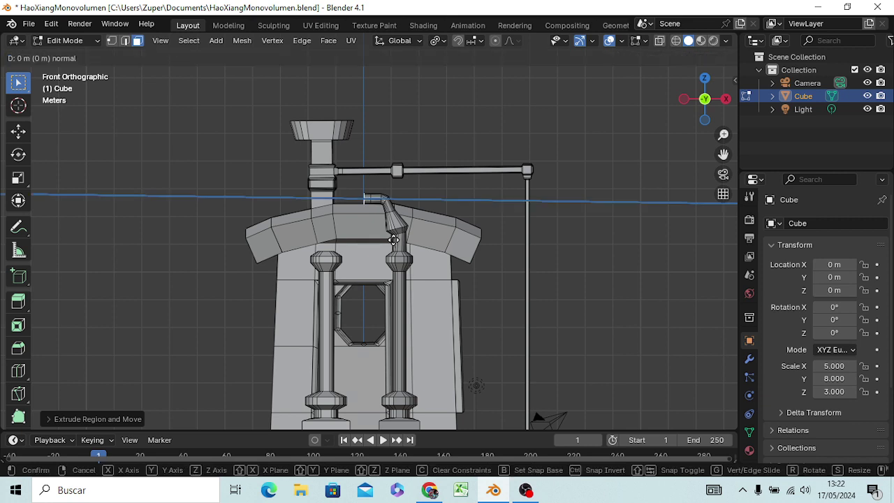
right_click(393, 239)
key("s")
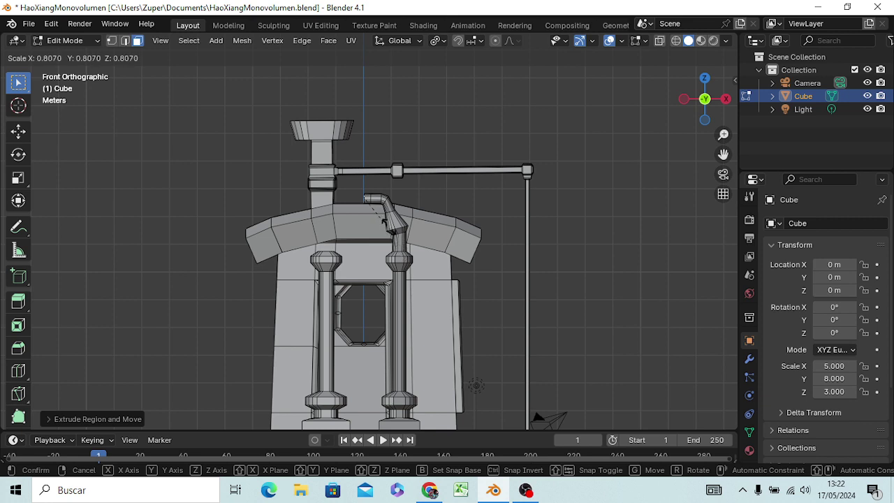
left_click(435, 264)
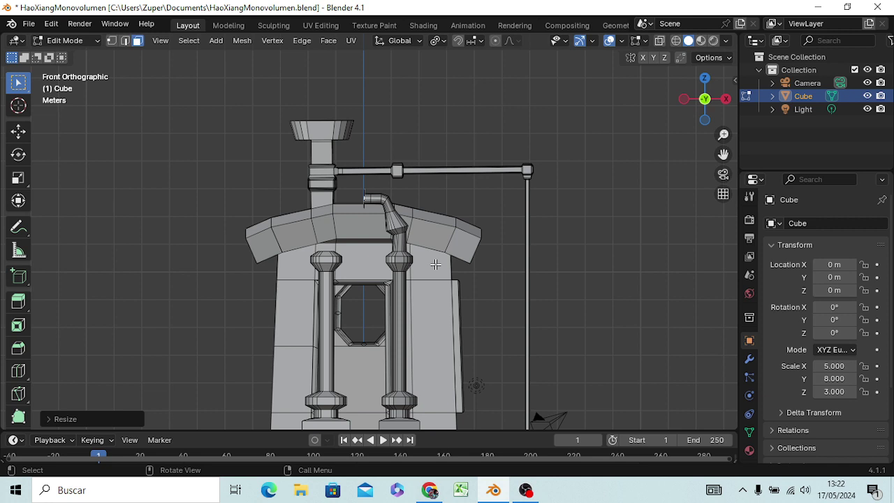
Extrude the pipe end along X so it runs horizontally to the left
key("r")
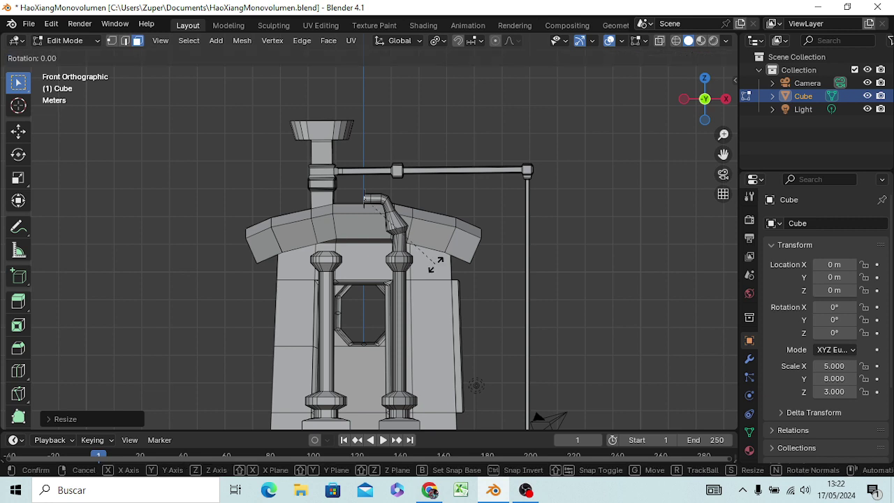
key("Escape")
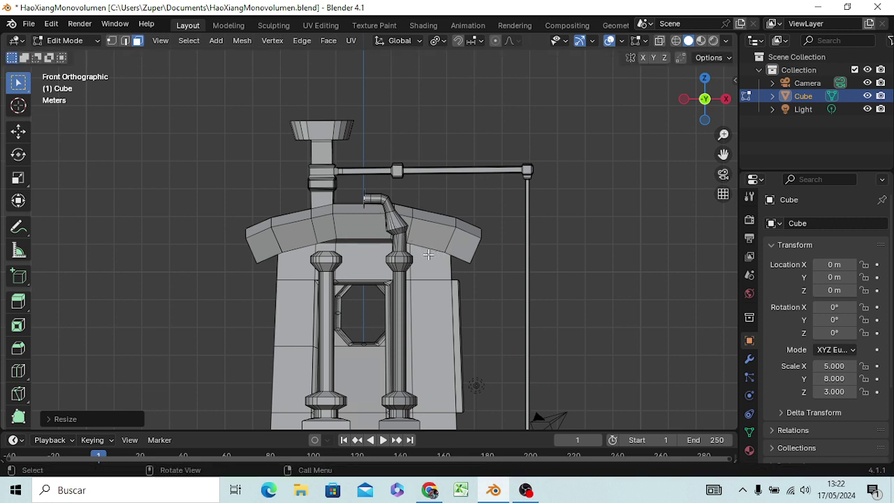
key("g")
key("z")
key("z")
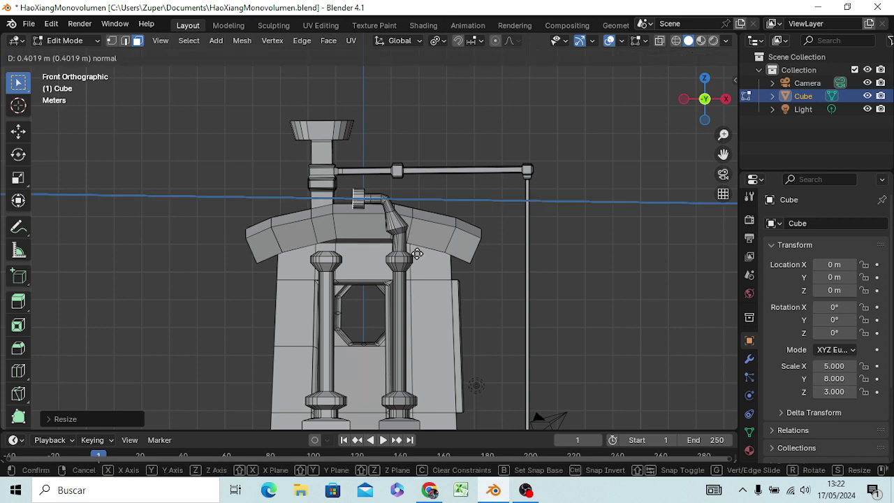
key("Escape")
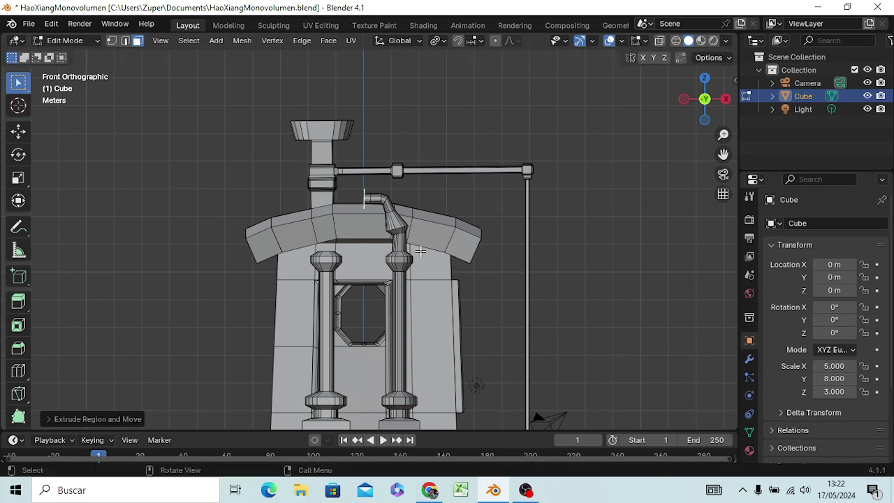
key("e")
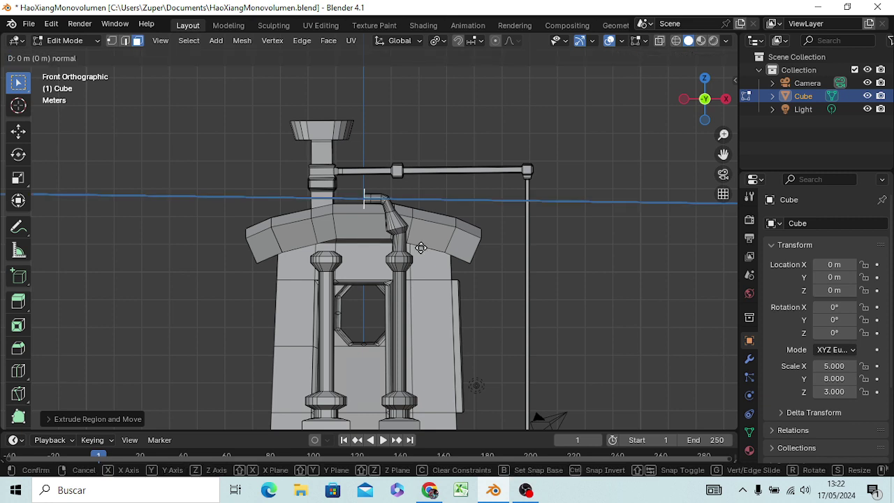
key("x")
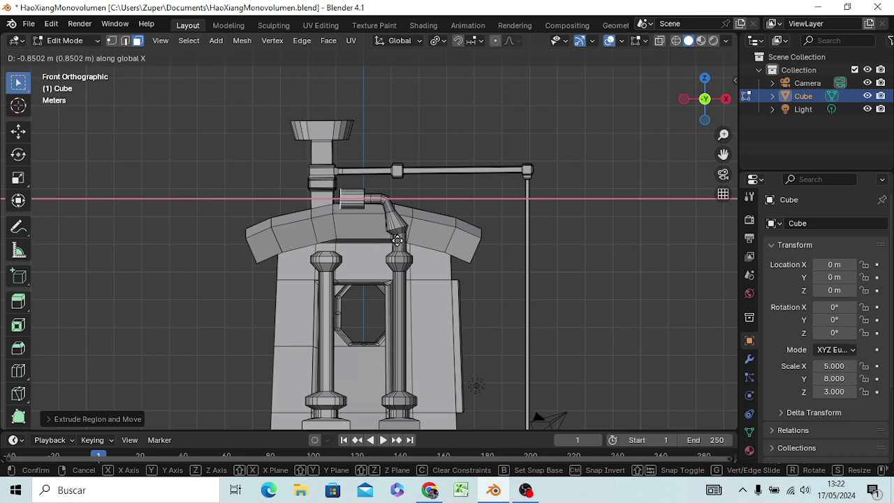
left_click(397, 240)
Add a slightly resized collar segment and a further segment, tilting the end downward
key("e")
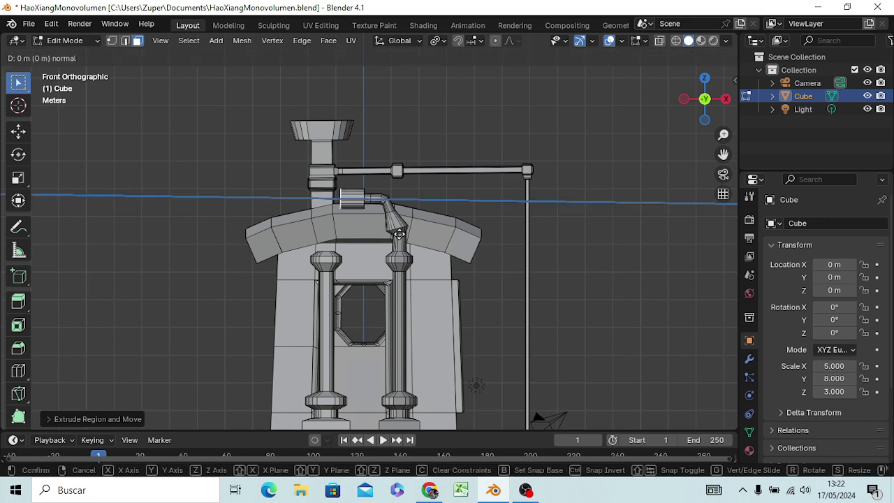
key("s")
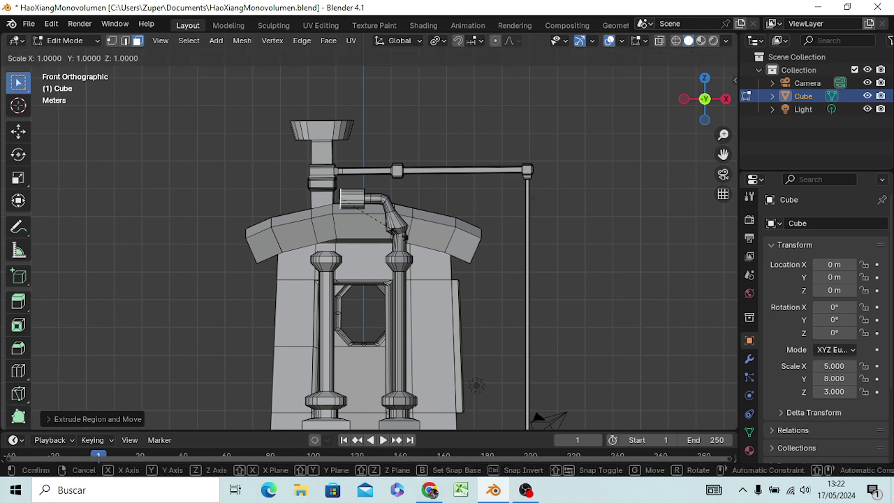
left_click(395, 229)
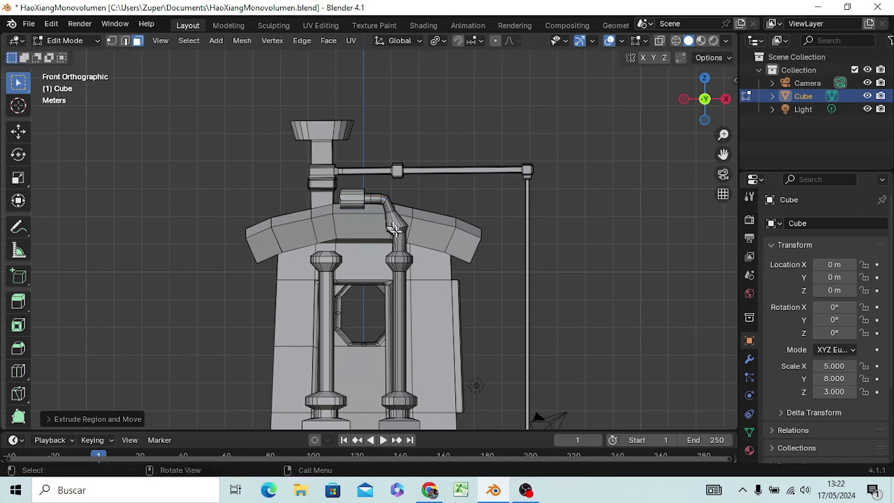
key("e")
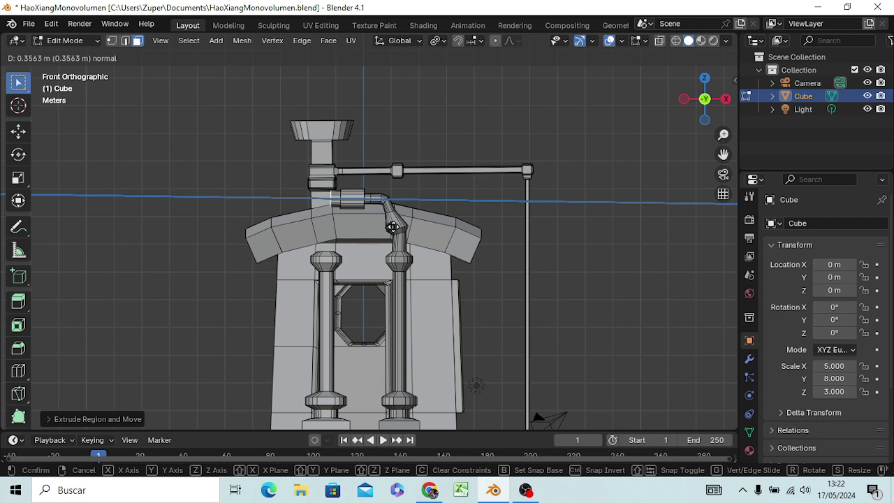
left_click(394, 228)
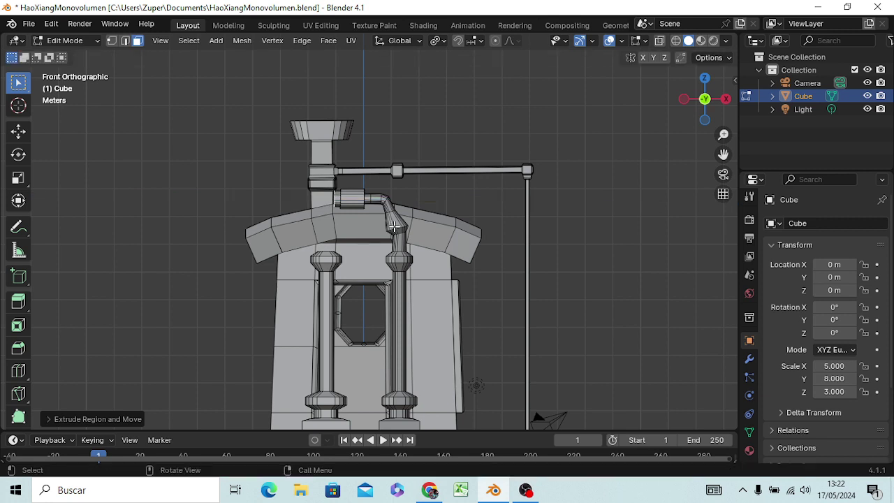
key("r")
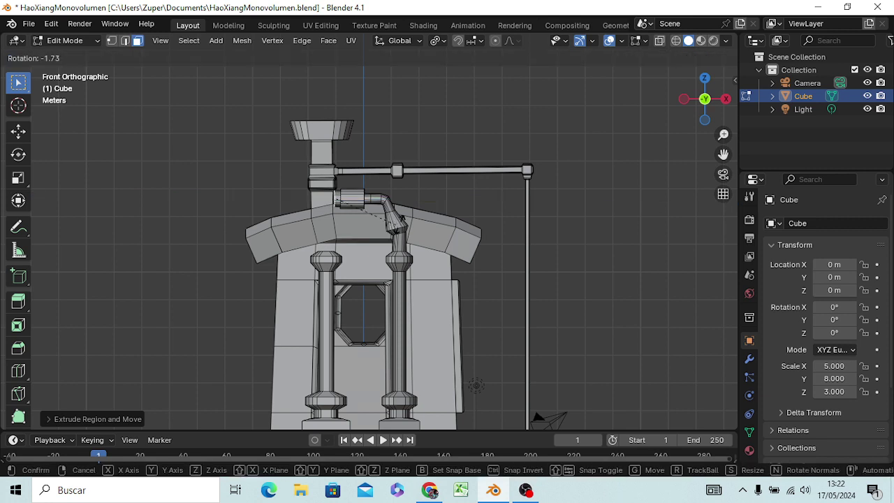
left_click(455, 201)
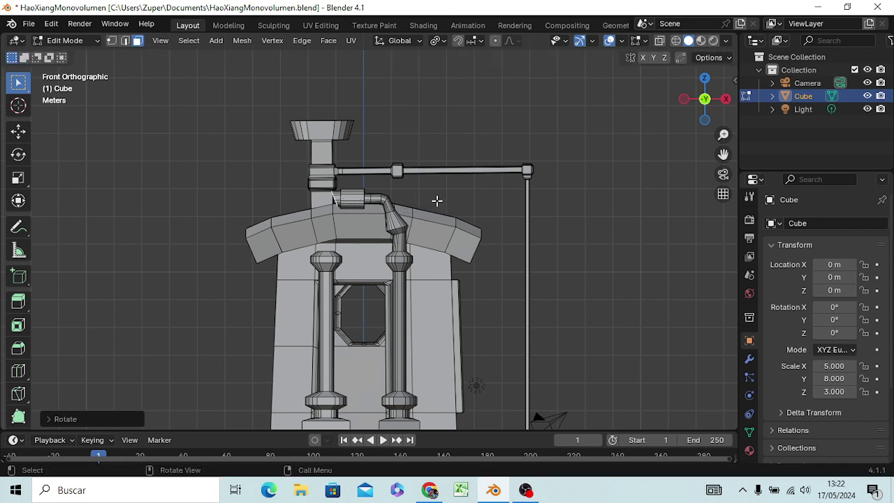
key("g")
key("g")
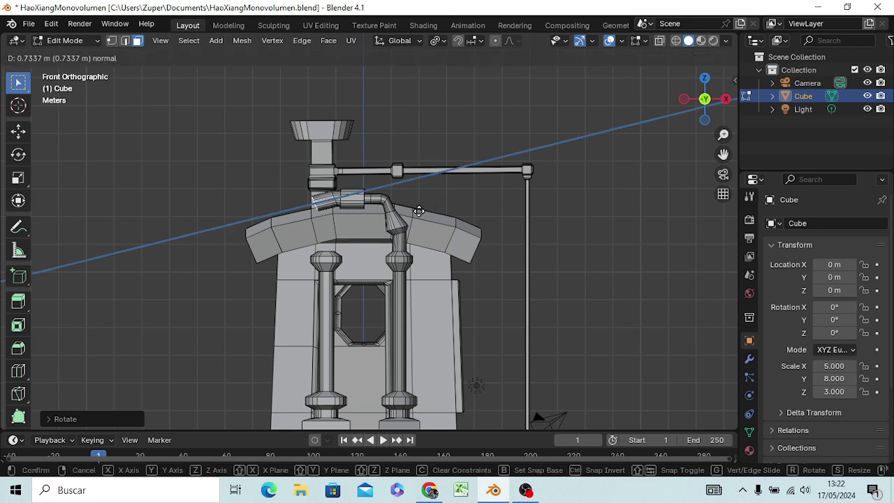
left_click(423, 211)
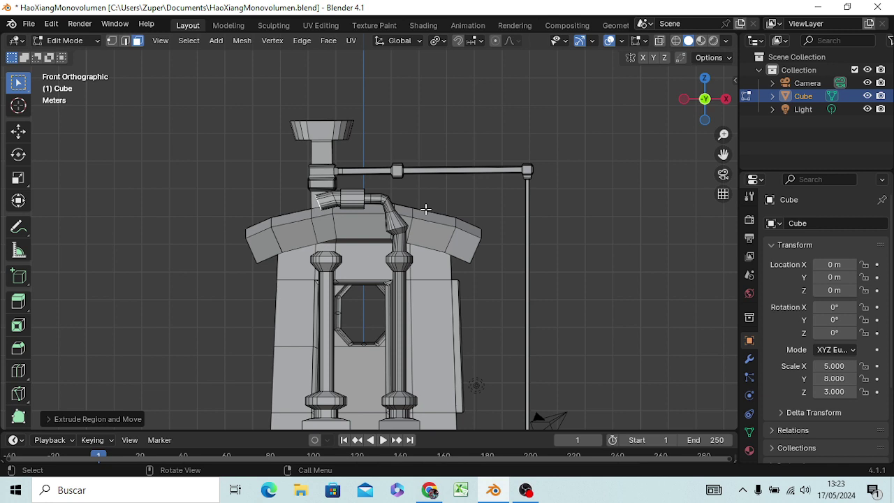
key("r")
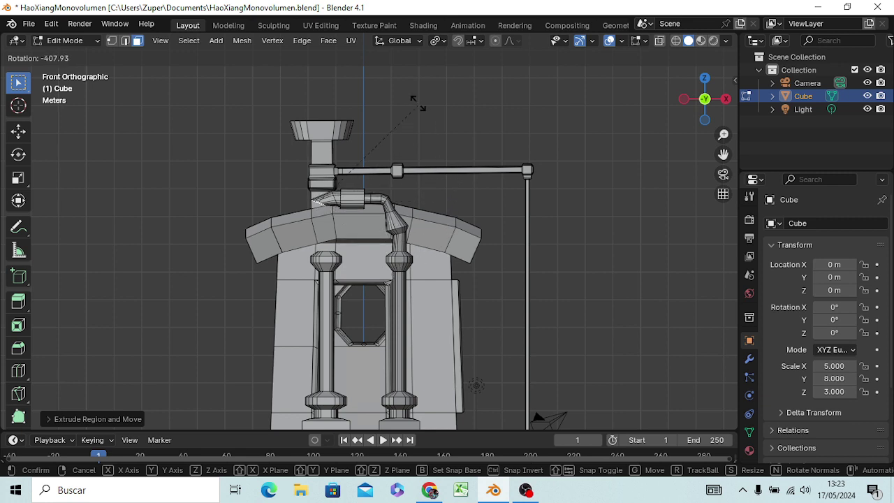
left_click(417, 170)
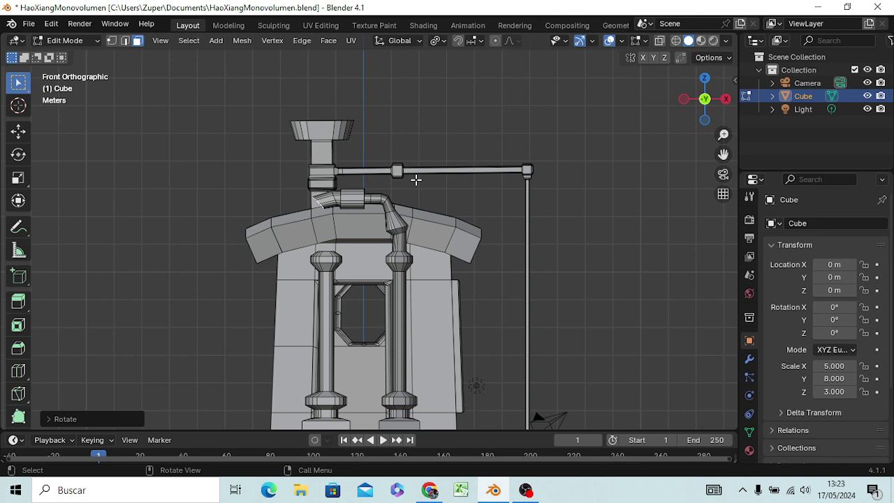
key("ctrl+z")
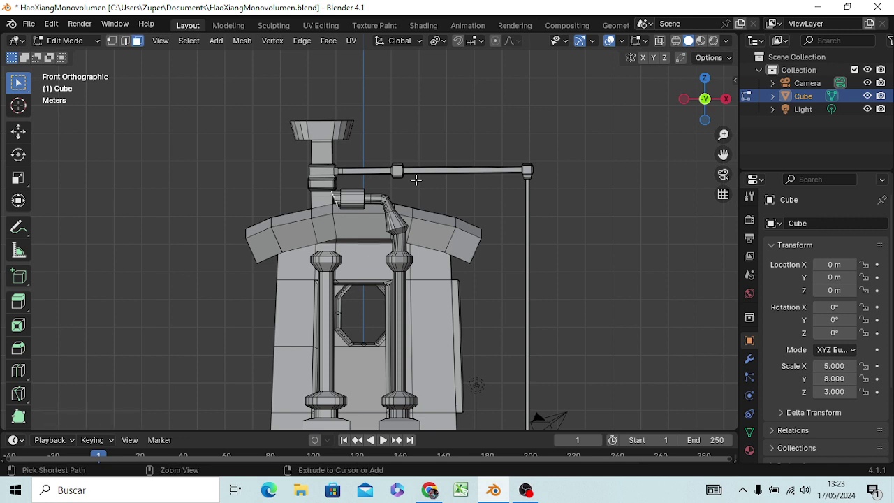
key("ctrl+z")
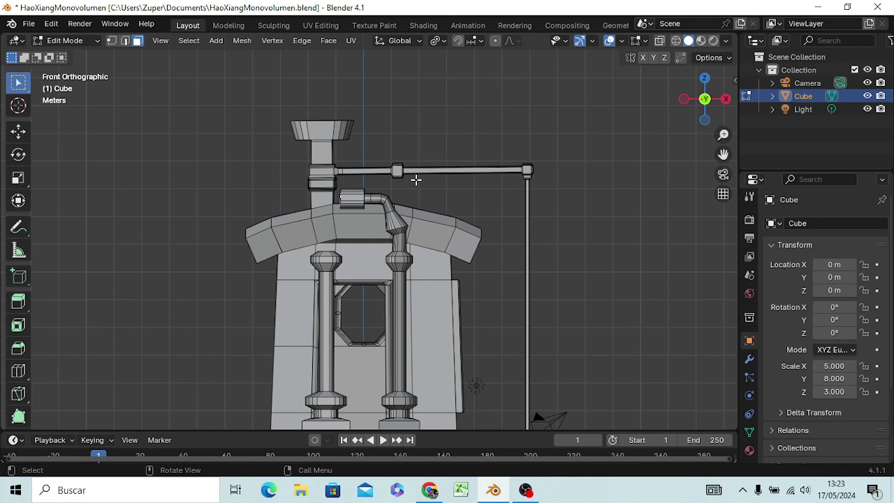
key("r")
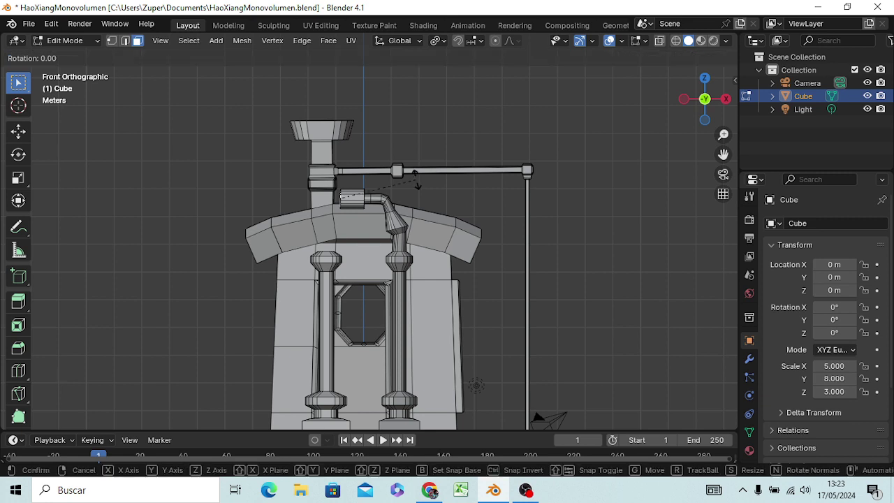
right_click(416, 180)
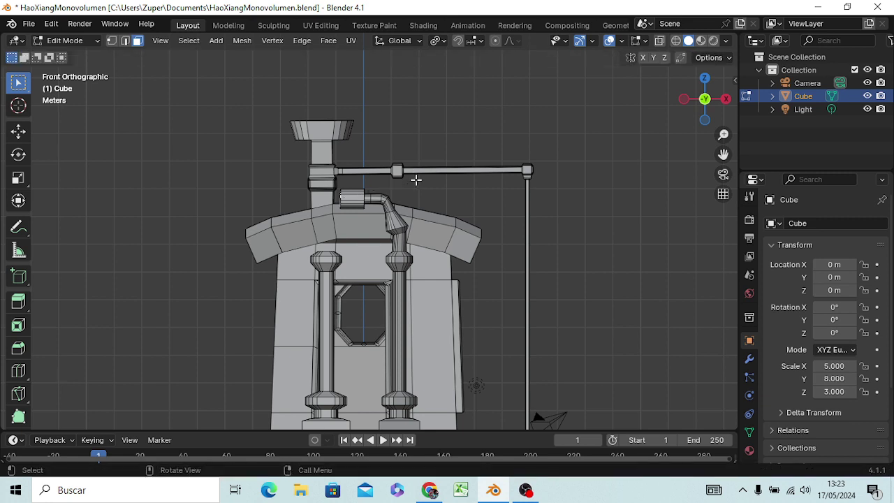
Extend the pipe end twice toward the rear column and narrow it slightly
key("g")
key("z")
key("z")
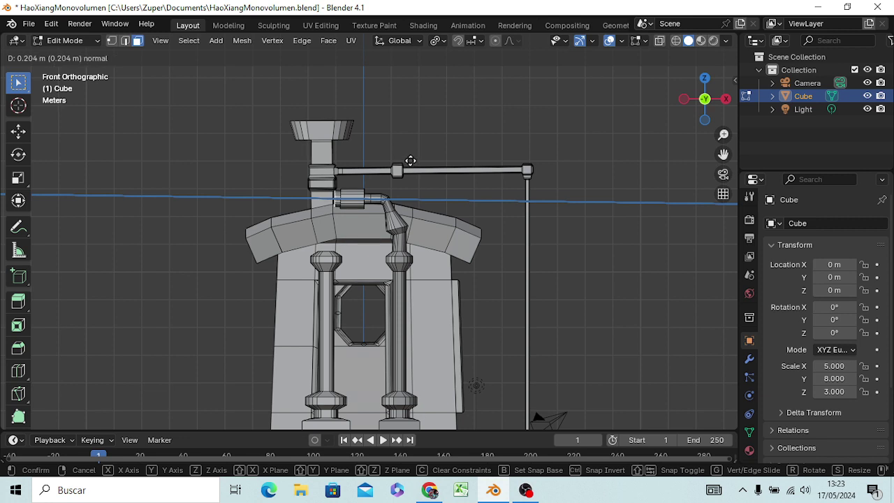
left_click(410, 161)
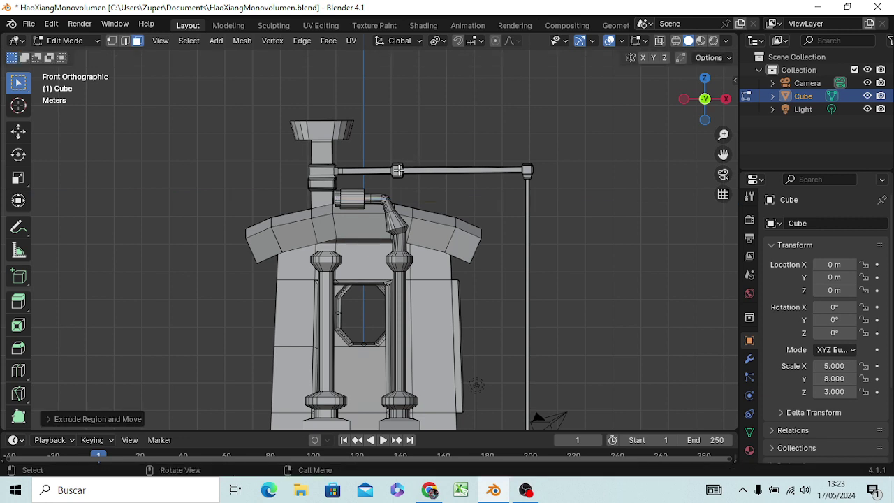
key("e")
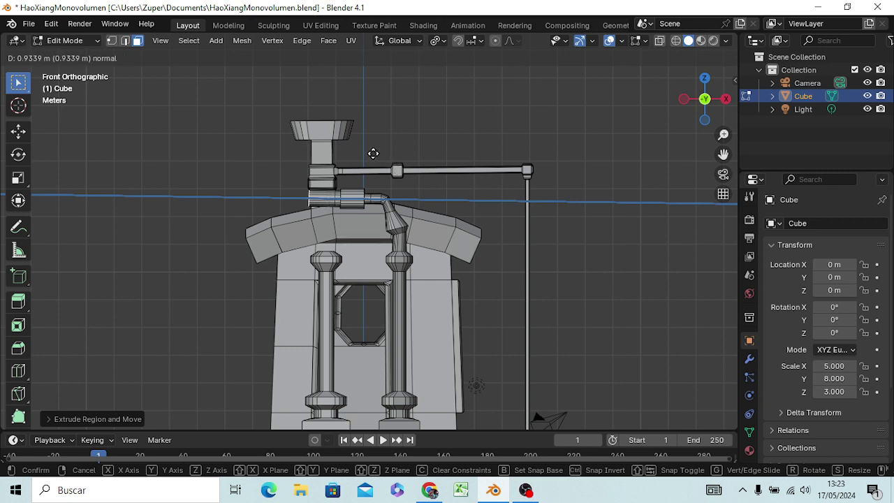
left_click(378, 154)
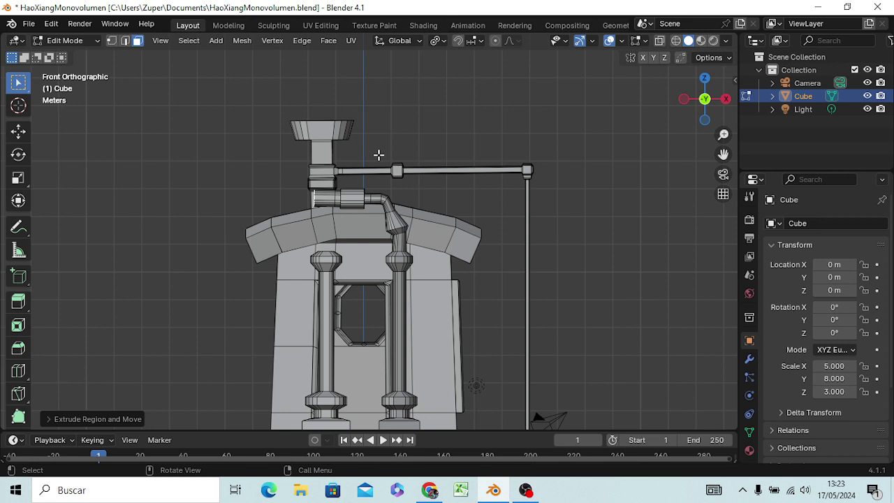
key("s")
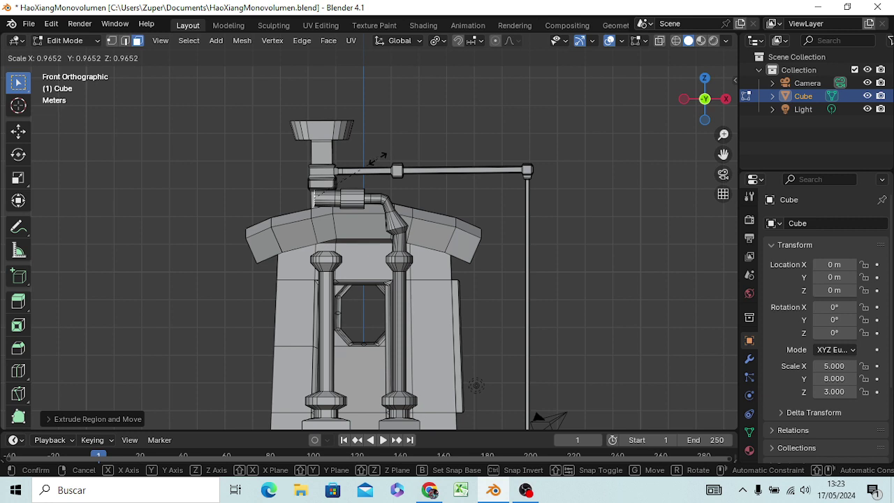
left_click(376, 160)
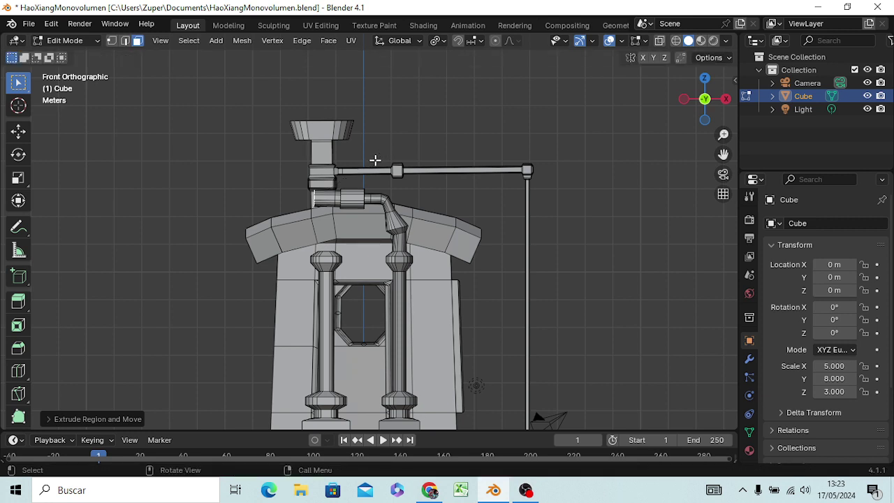
Scale one side-pipe segment about 1.97 times into a thicker collar
left_click(363, 201)
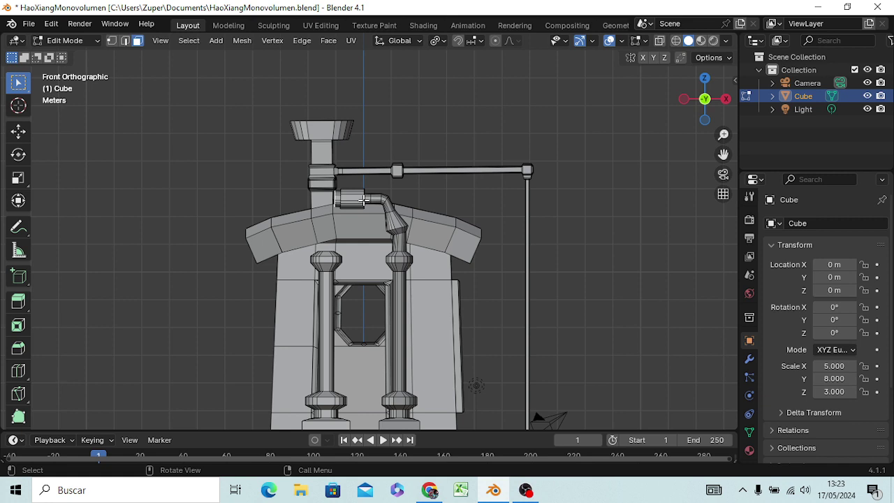
key("s")
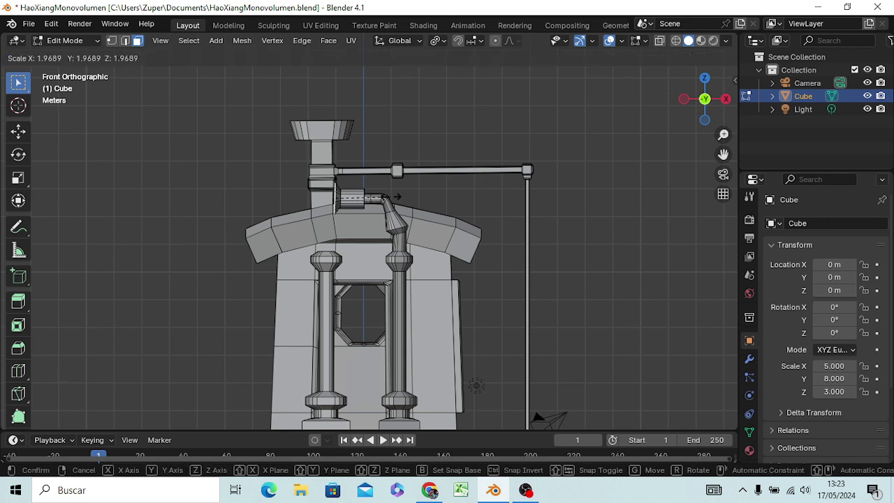
left_click(393, 197)
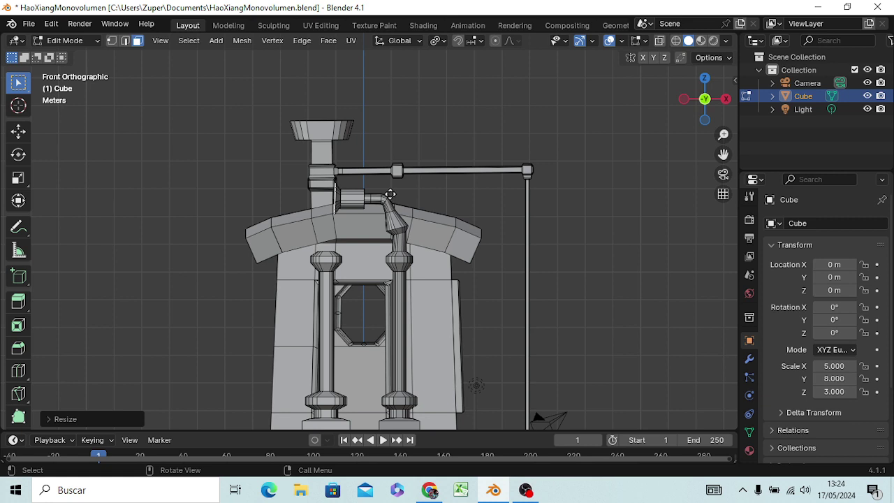
Extrude the widened end 0.192 m, add a short extension, and scale it to 0.58 into a tapered tip
key("g")
key("z")
key("z")
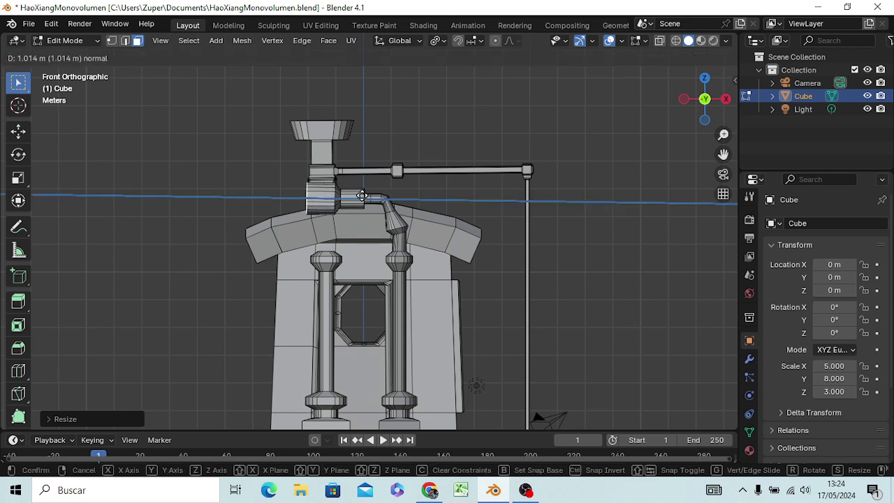
left_click(371, 196)
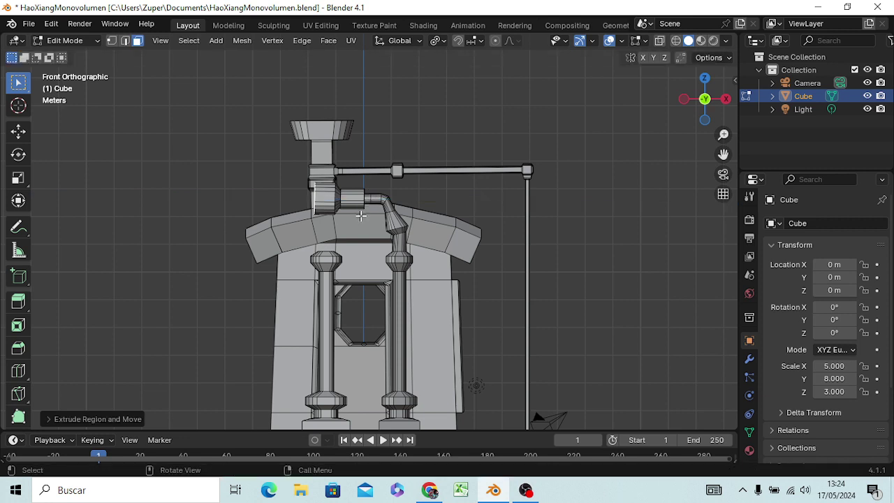
key("g")
key("z")
key("z")
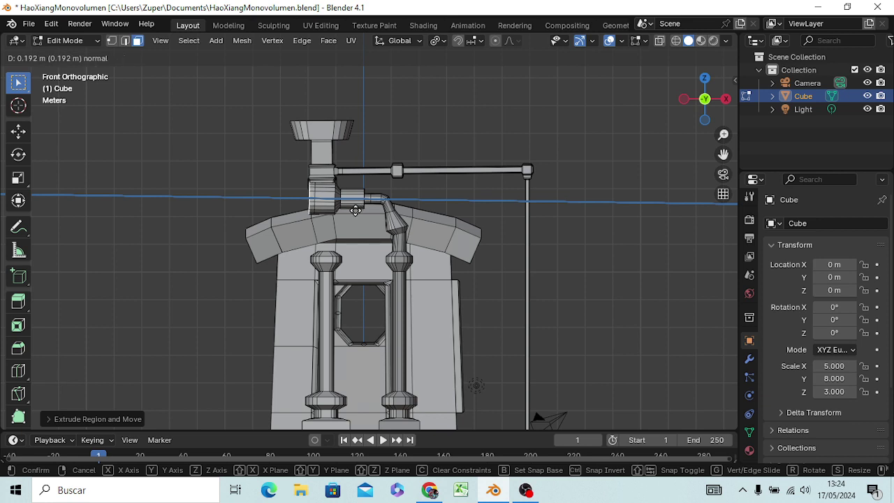
left_click(354, 209)
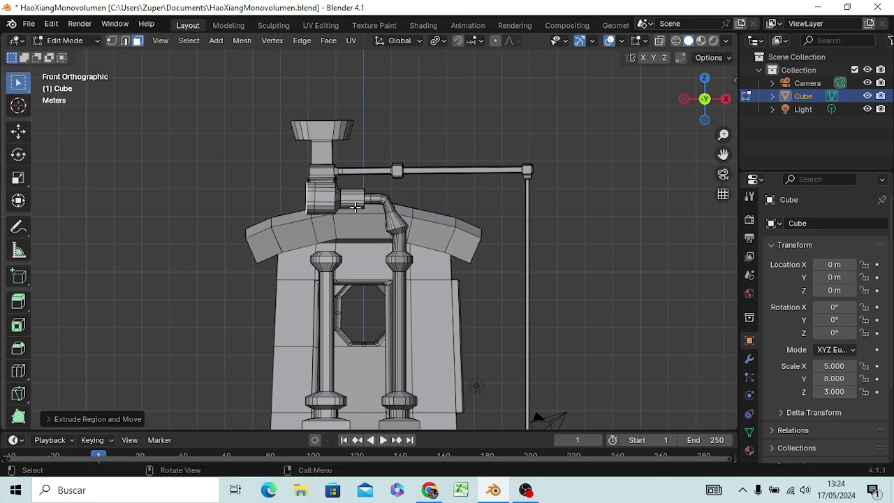
key("s")
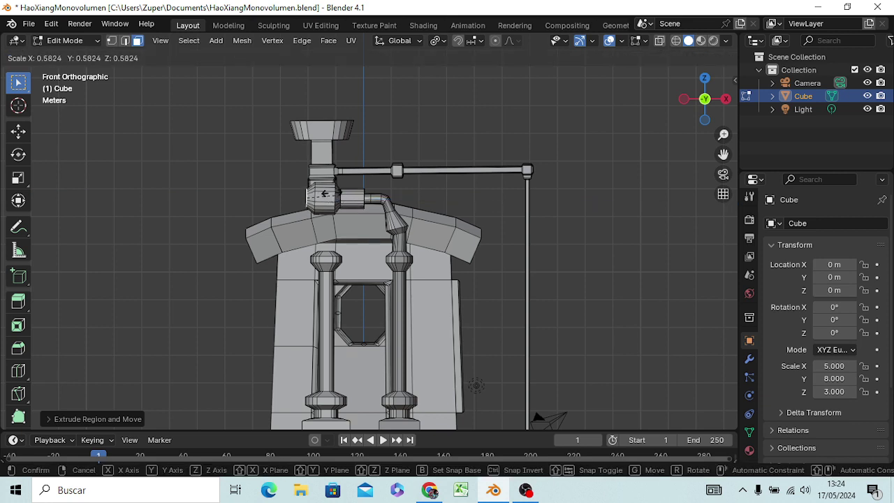
left_click(318, 188)
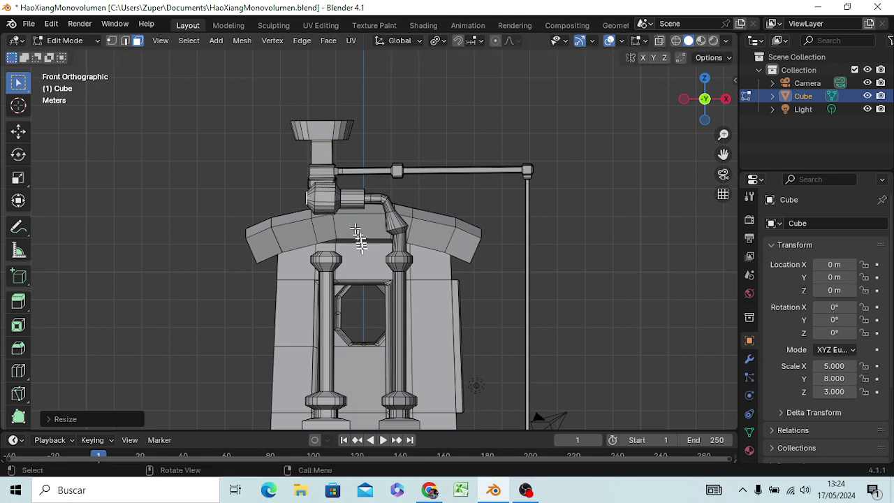
mouse_move(359, 238)
middle_mouse_down()
mouse_move(371, 207)
mouse_move(412, 259)
mouse_move(395, 262)
middle_mouse_up()
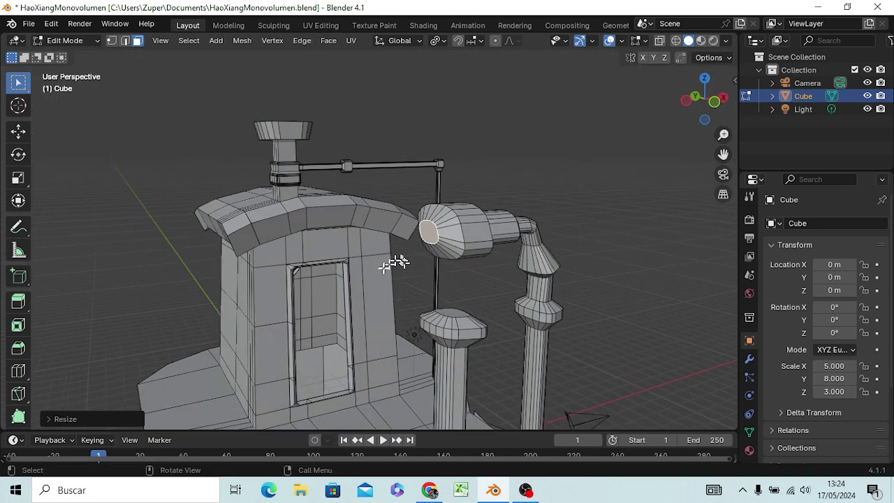
Extrude the short column's top face straight up along Z until just below the overhead pipe
left_click(453, 311)
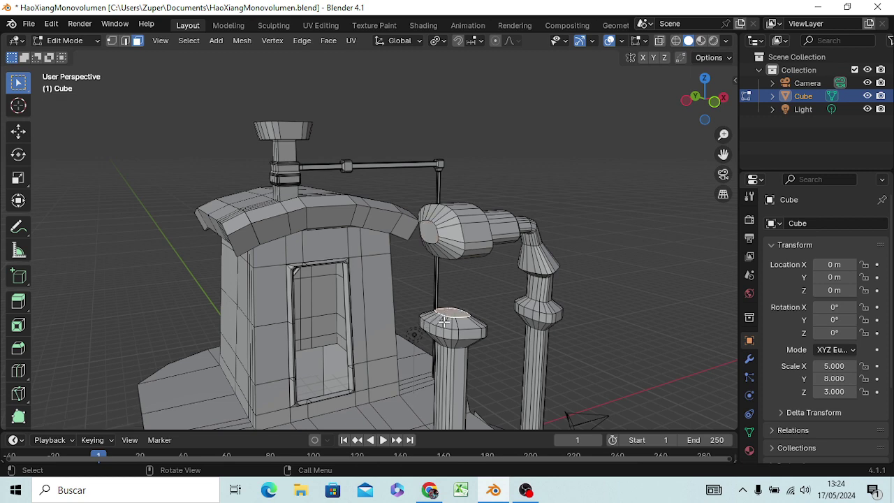
middle_click_drag(447, 319, 411, 299)
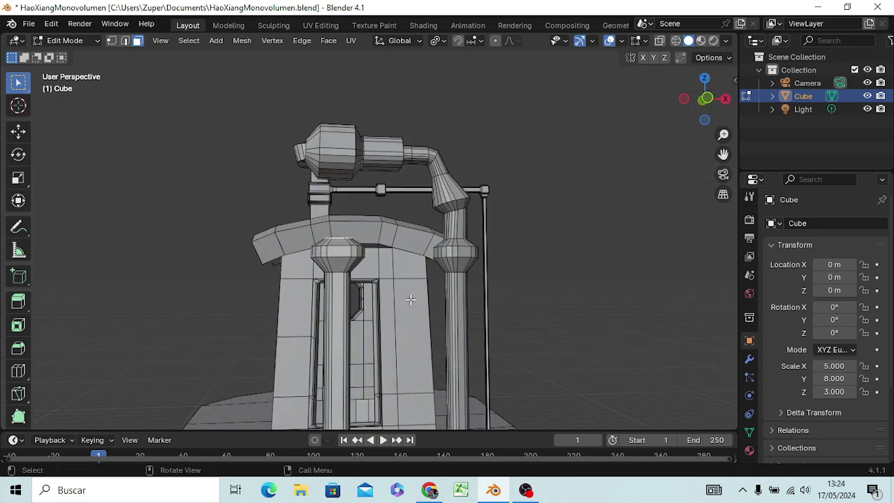
key("e")
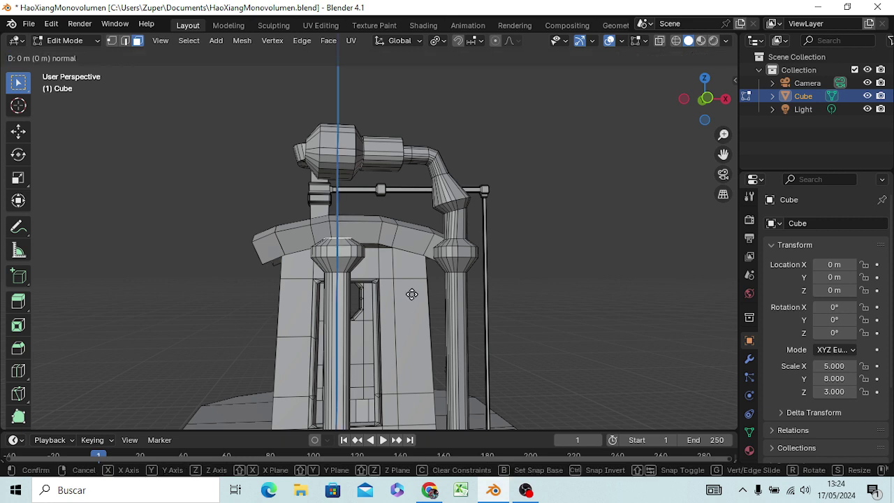
key("c")
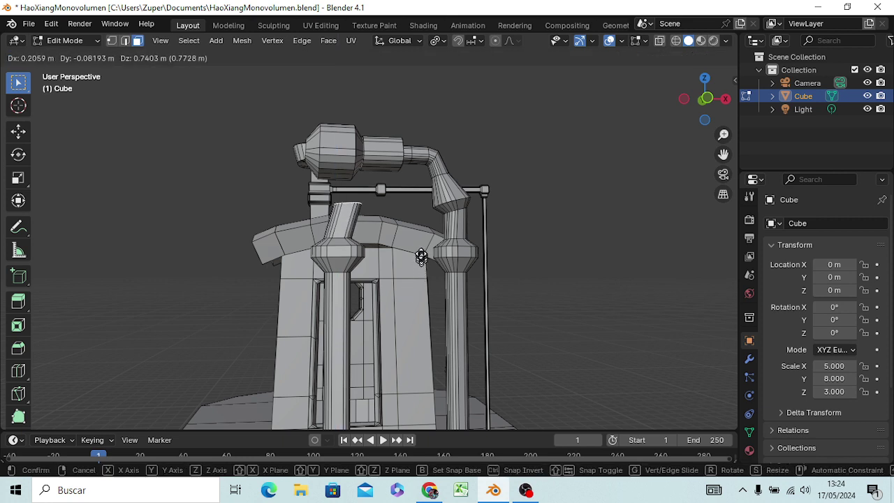
key("z")
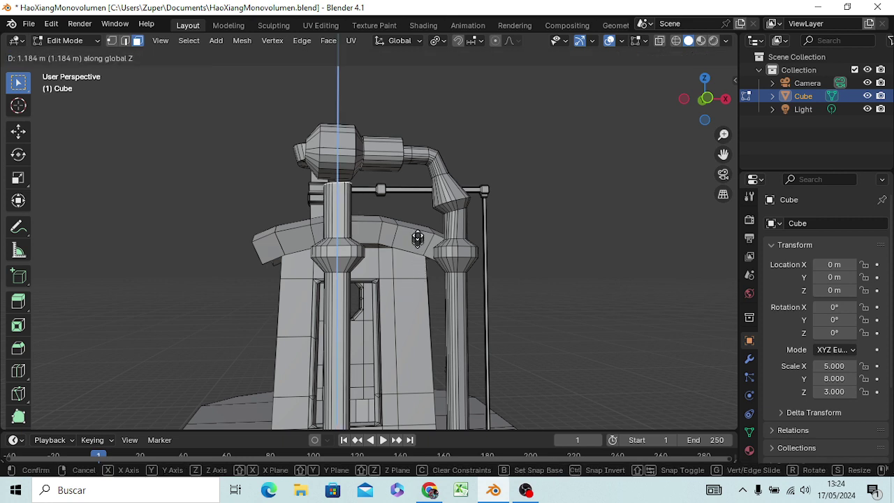
left_click(415, 223)
mouse_move(419, 229)
middle_mouse_down()
mouse_move(390, 284)
mouse_move(359, 289)
mouse_move(410, 326)
mouse_move(480, 314)
mouse_move(463, 298)
mouse_move(428, 295)
mouse_move(355, 310)
mouse_move(379, 336)
mouse_move(431, 322)
mouse_move(463, 262)
mouse_move(305, 260)
mouse_move(336, 294)
mouse_move(463, 266)
mouse_move(447, 289)
mouse_move(306, 285)
middle_mouse_up()
scroll(461, 295, "down", 3)
scroll(455, 283, "down", 3)
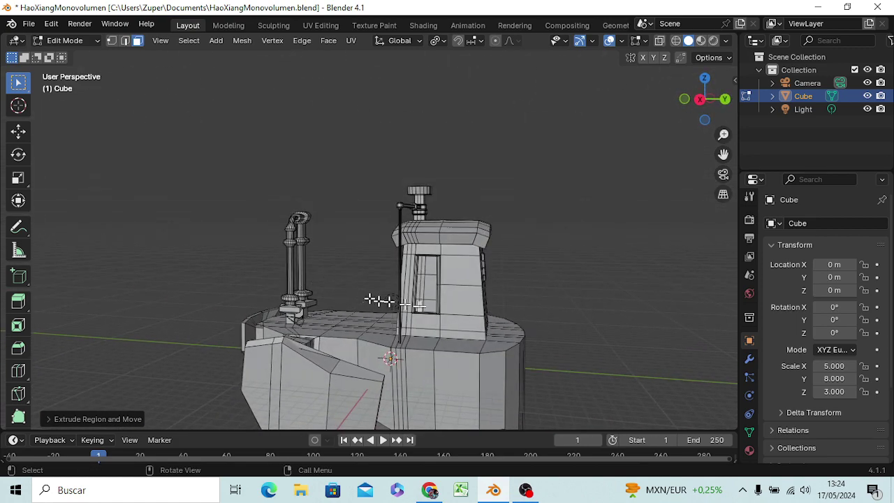
mouse_move(381, 300)
middle_mouse_down()
mouse_move(399, 280)
mouse_move(358, 285)
middle_mouse_up()
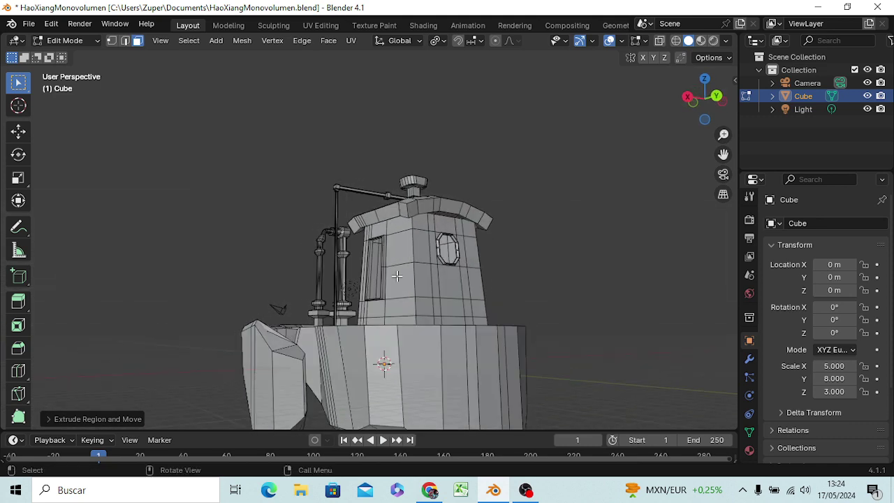
mouse_move(391, 307)
middle_mouse_down()
mouse_move(485, 315)
mouse_move(622, 296)
mouse_move(512, 347)
mouse_move(351, 331)
mouse_move(356, 339)
mouse_move(505, 315)
mouse_move(599, 230)
mouse_move(645, 214)
mouse_move(629, 207)
middle_mouse_up()
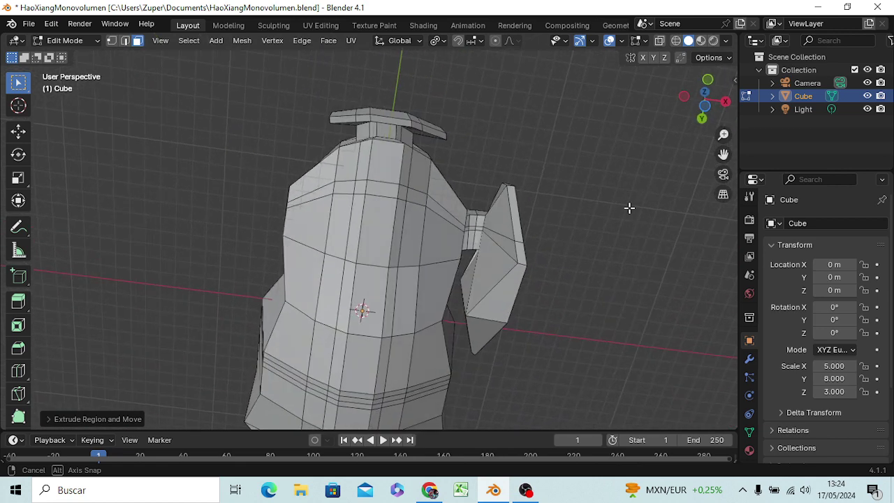
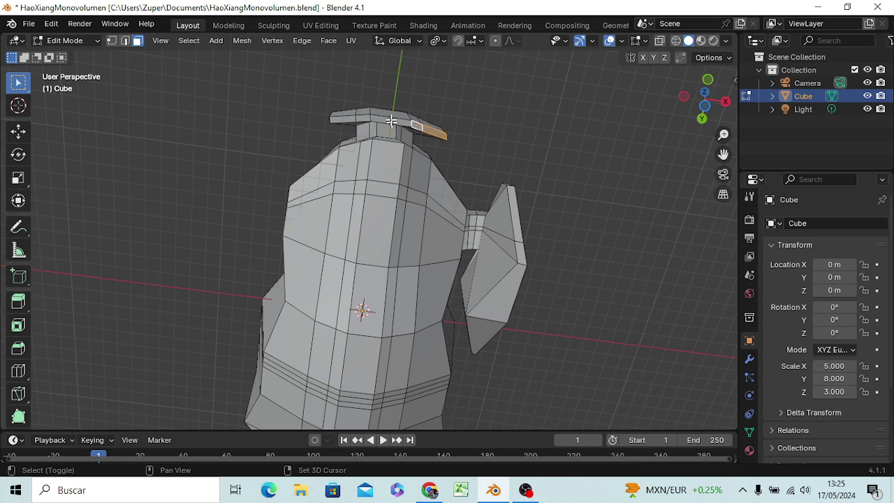
Select the fender's bottom faces and small end face, and extrude them straight down
left_click(391, 123, "shift")
left_click(349, 119, "shift")
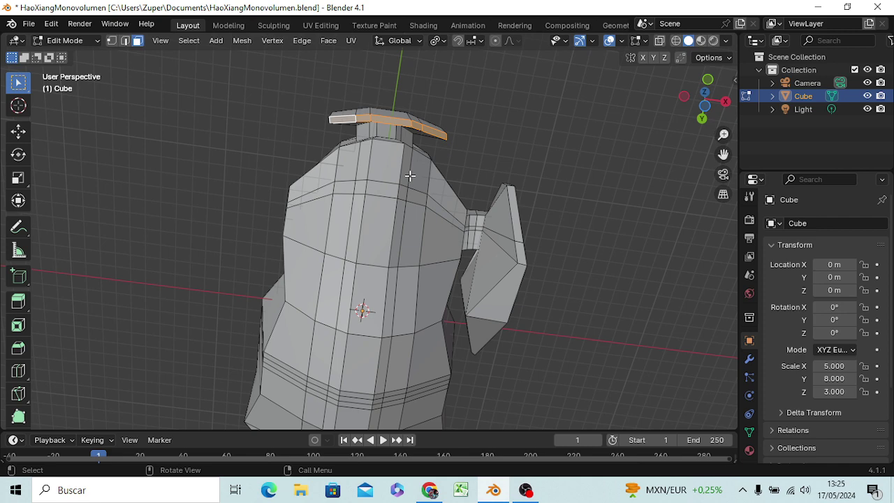
key("KP_3")
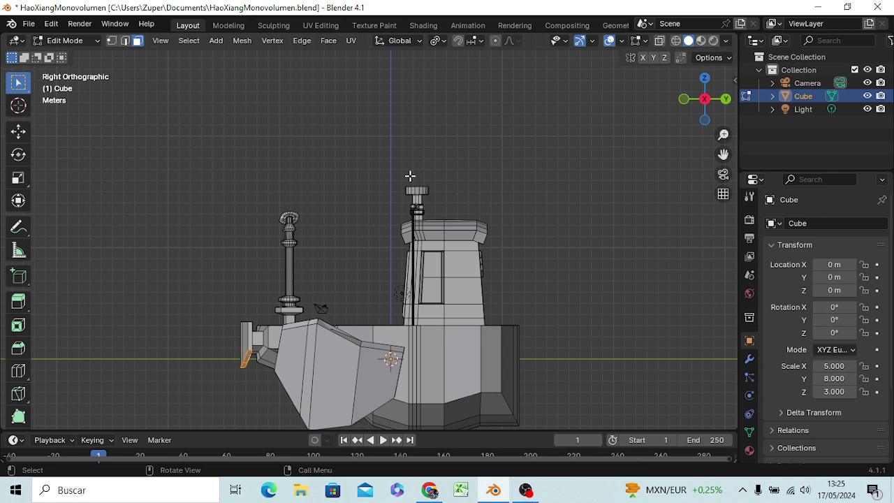
key("e")
key("z")
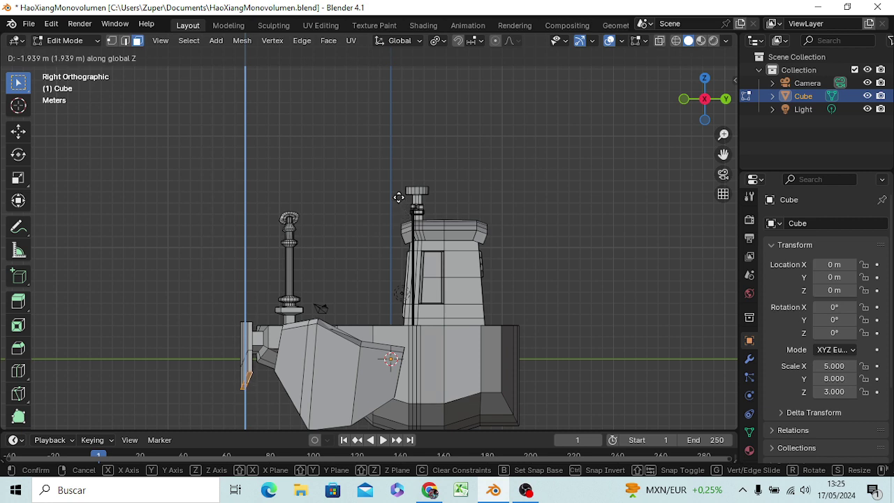
left_click(399, 198)
Shrink the extruded fender end and shift it along the Y axis
key("KP_1")
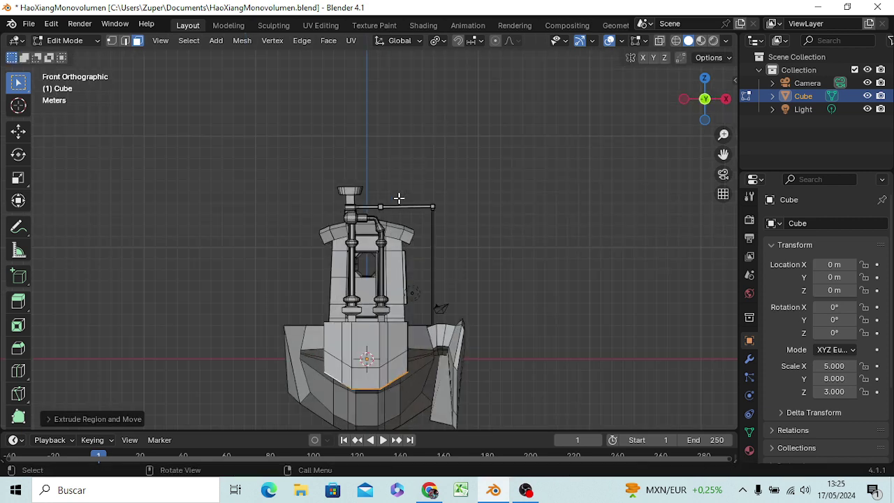
key("s")
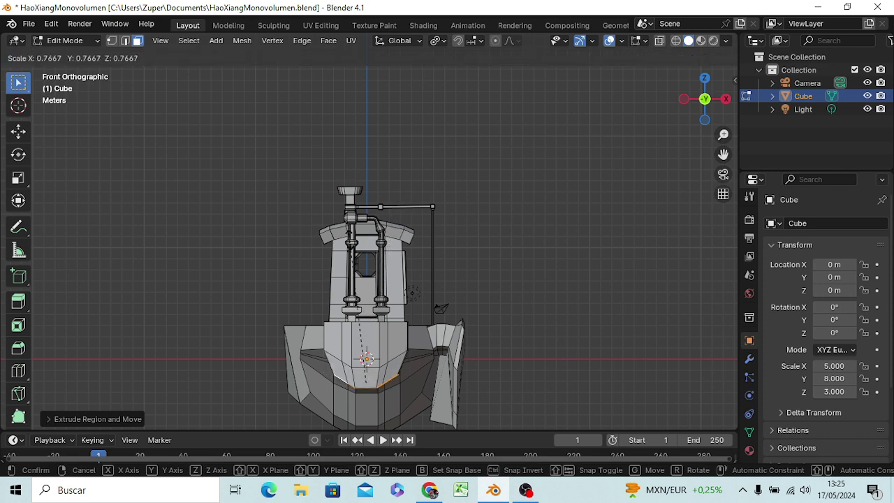
left_click(360, 242)
mouse_move(463, 319)
middle_mouse_down()
mouse_move(417, 325)
mouse_move(335, 299)
middle_mouse_up()
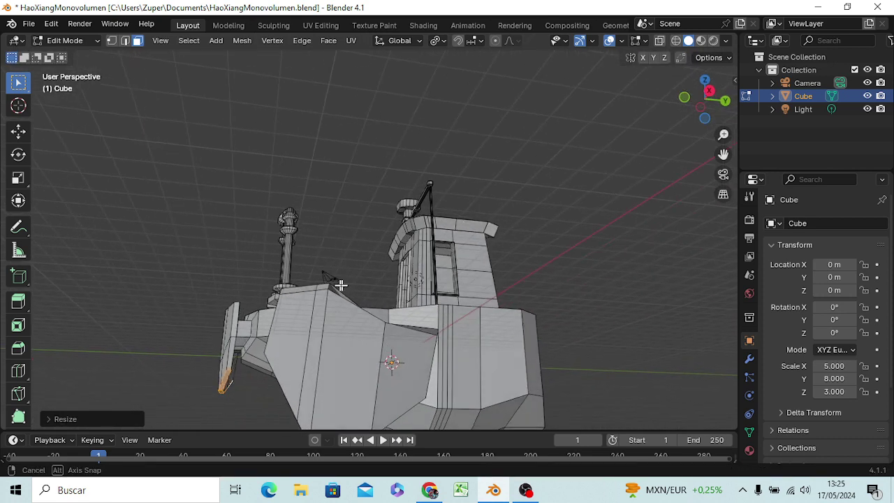
key("g")
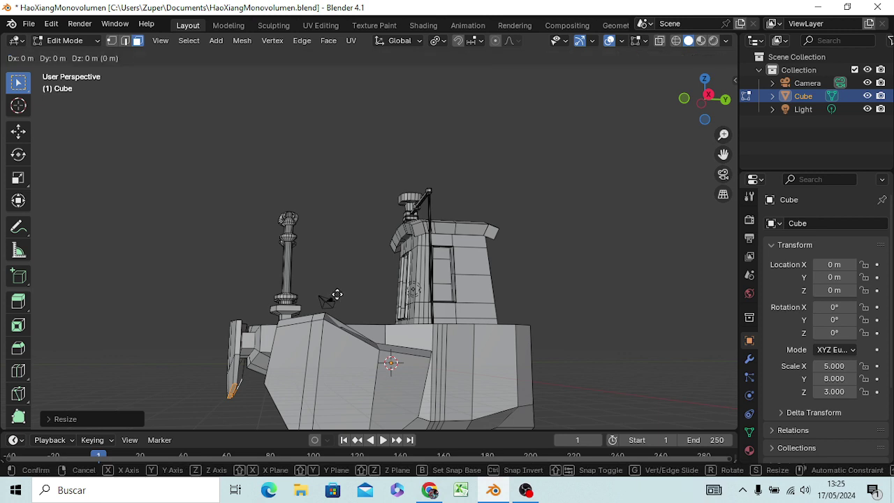
key("y")
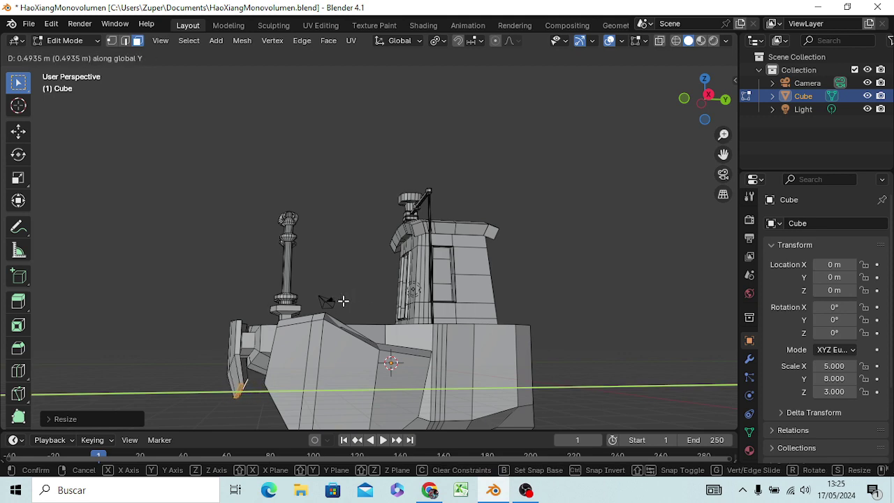
left_click(343, 301)
Begin extruding the fender end once more from the front view
mouse_move(346, 311)
middle_mouse_down()
mouse_move(527, 275)
mouse_move(509, 283)
middle_mouse_up()
key("KP_1")
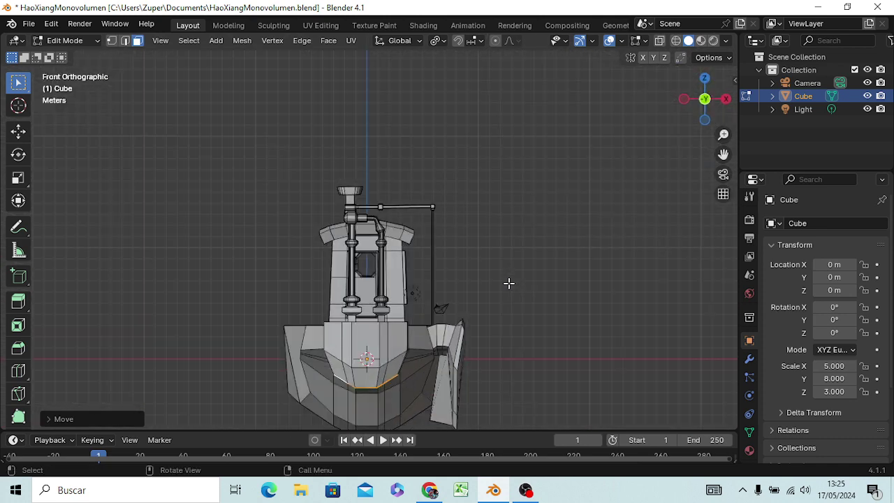
key("g")
key("z")
key("z")
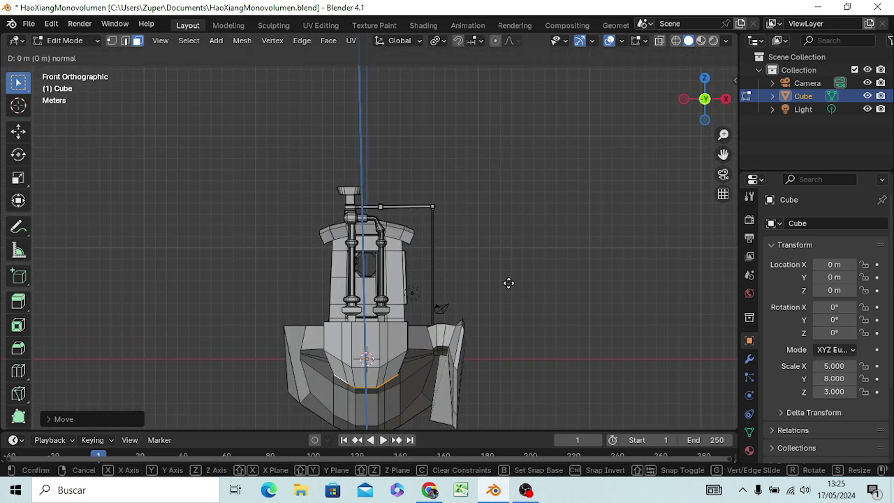
Confirm the second fender extrusion and taper its end loop smaller
left_click(509, 310)
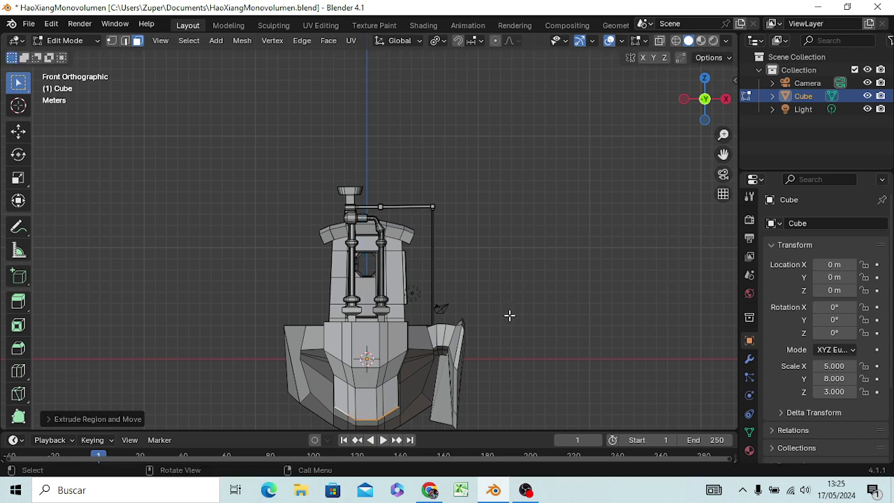
mouse_move(500, 326)
middle_mouse_down()
mouse_move(496, 335)
mouse_move(384, 305)
mouse_move(517, 257)
middle_mouse_up()
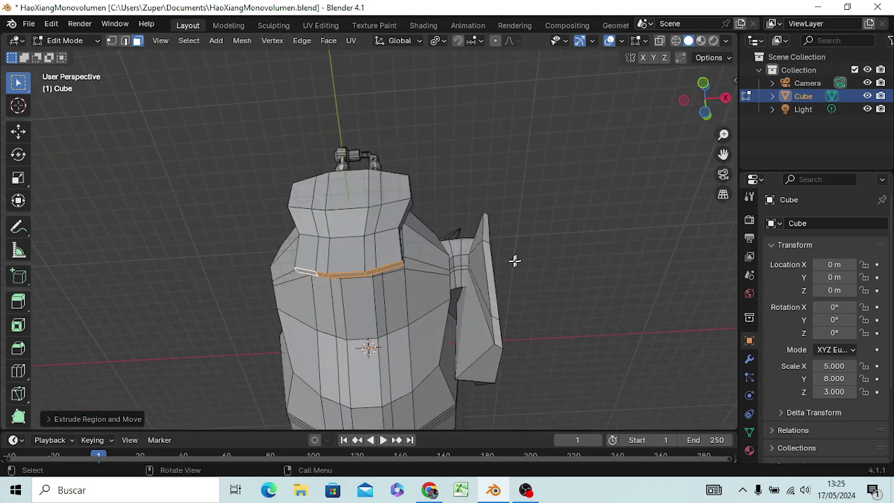
key("s")
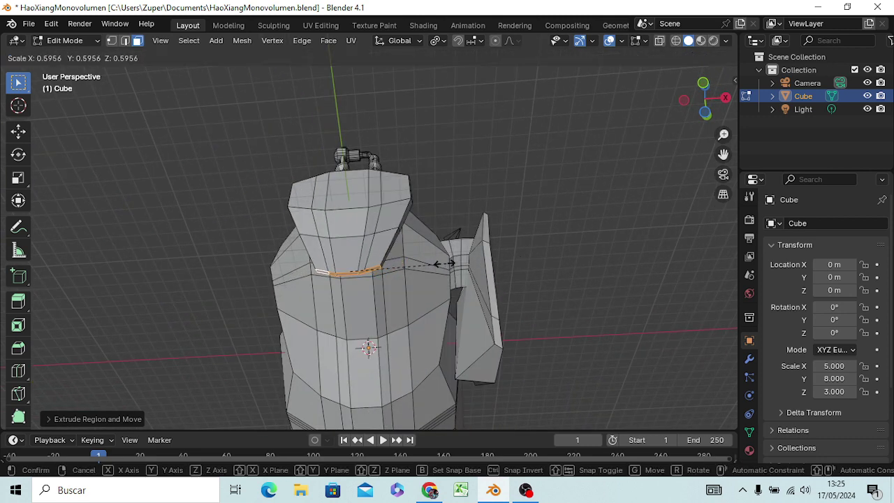
left_click(443, 263)
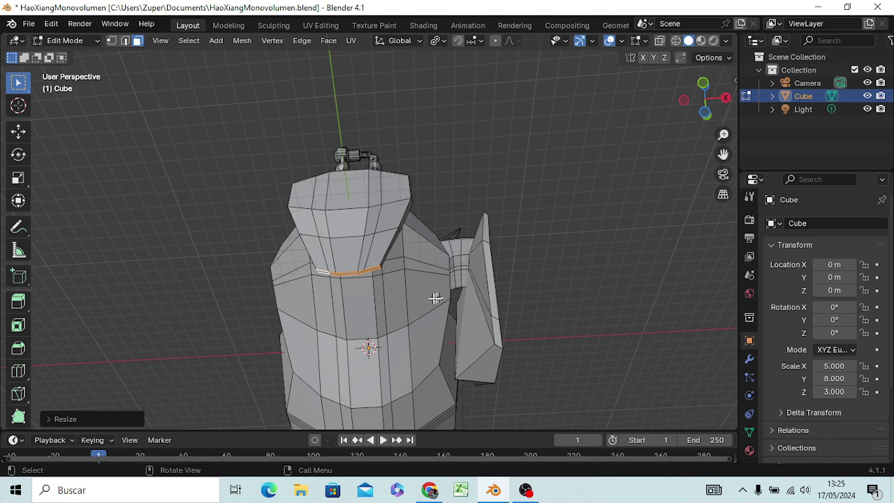
Push the fender tip back along Y under the hull and raise it 1.41 m
mouse_move(435, 298)
middle_mouse_down()
mouse_move(340, 355)
mouse_move(314, 339)
middle_mouse_up()
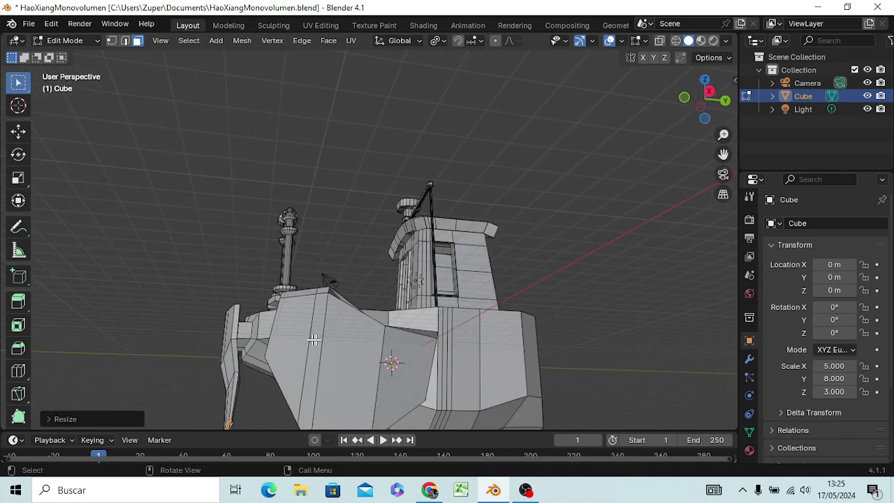
key("KP_3")
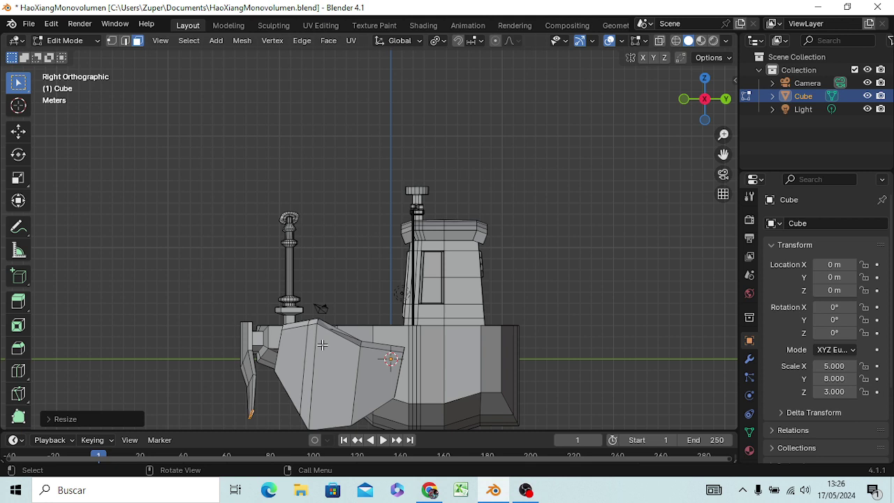
key("g")
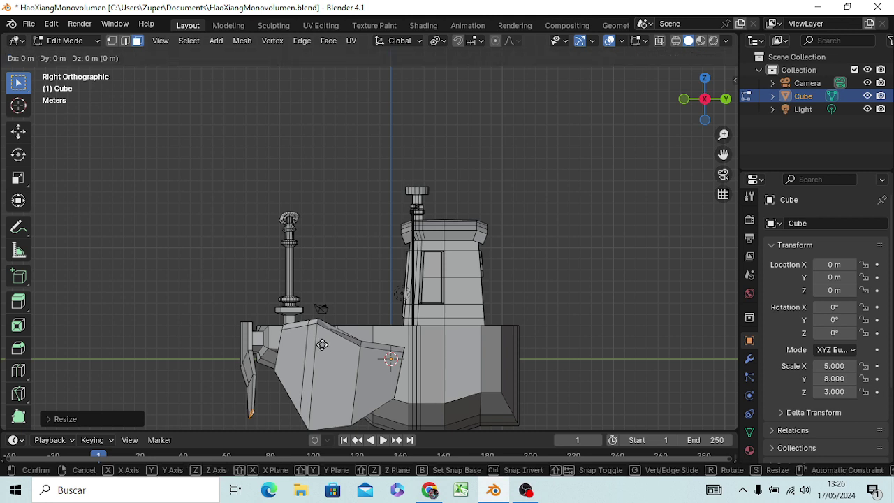
key("y")
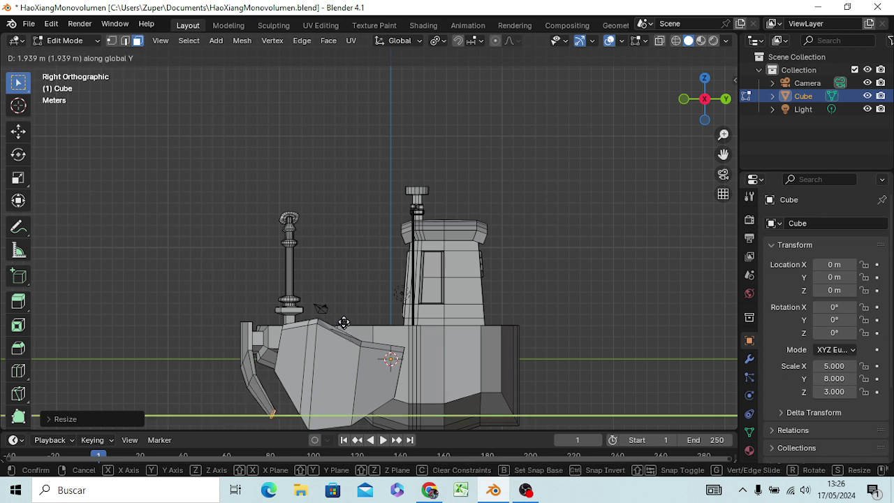
left_click(344, 321)
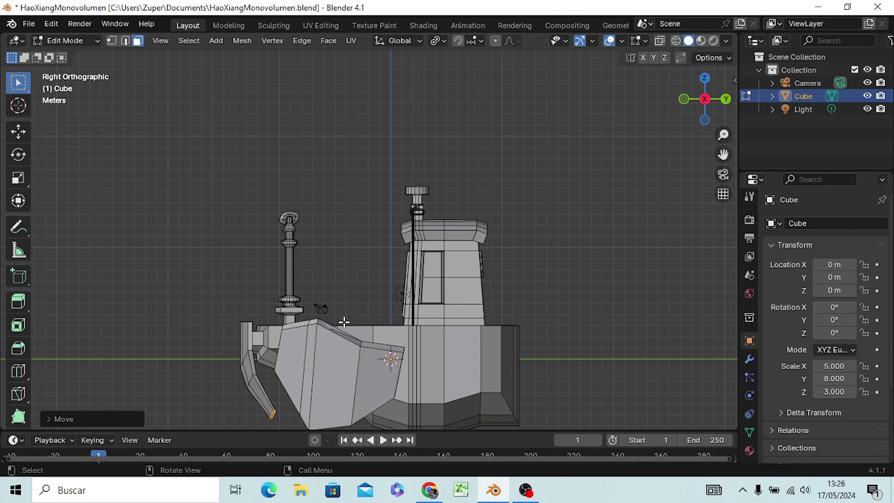
key("g")
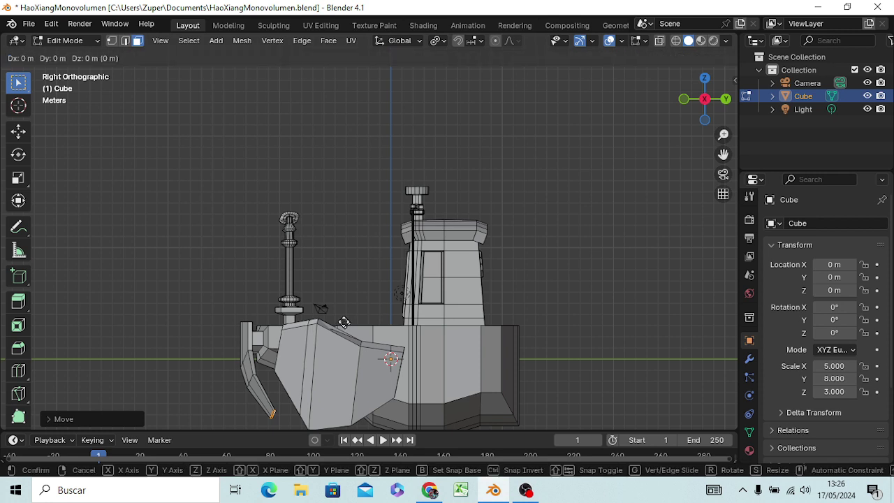
key("z")
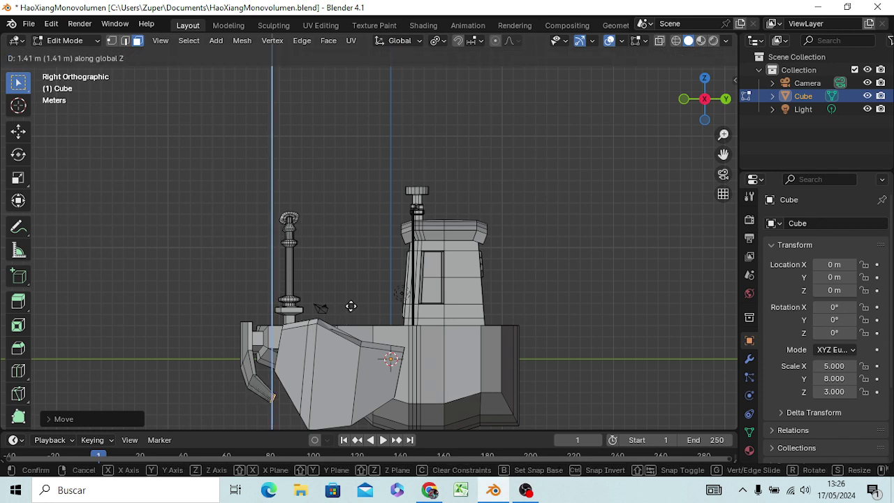
left_click(351, 306)
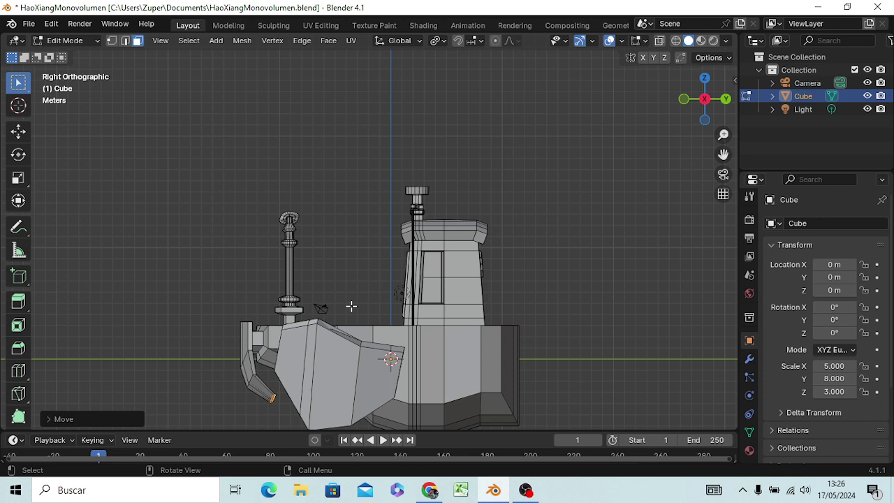
middle_click_drag(351, 306, 453, 299)
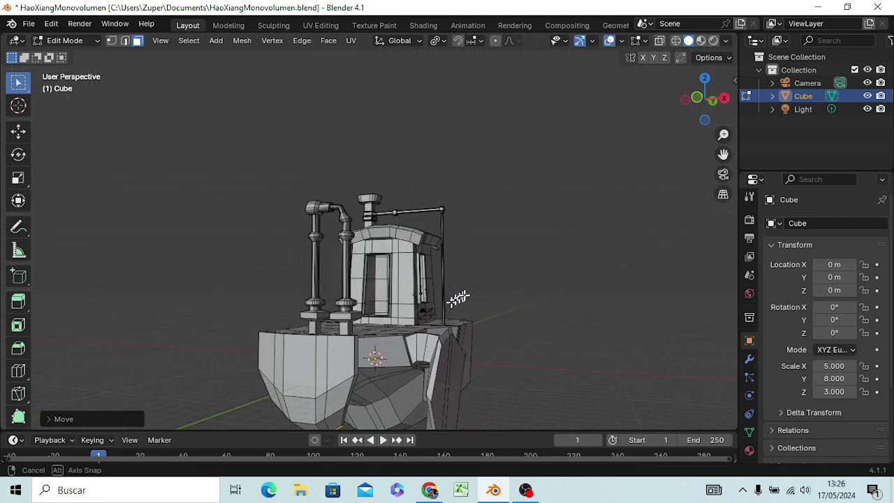
Pick narrow hull faces along the bow fender edge from several angles
middle_click_drag(452, 299, 386, 273)
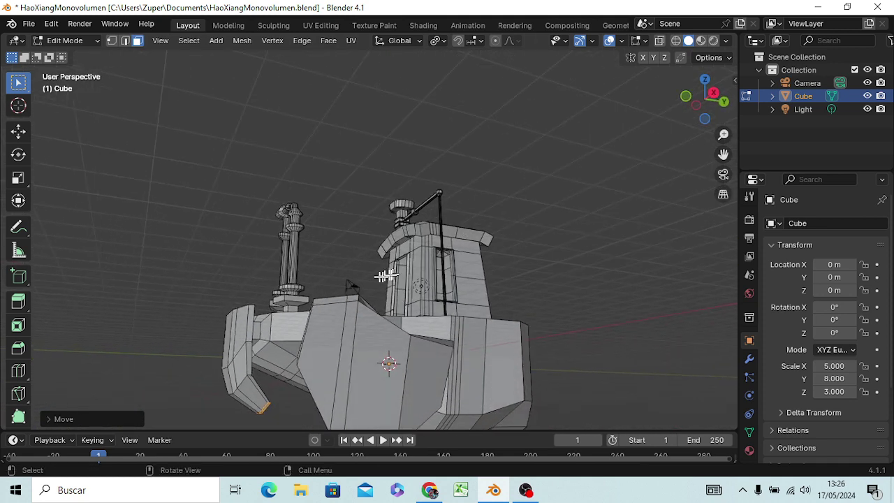
left_click(249, 326)
mouse_move(249, 338)
middle_mouse_down()
mouse_move(387, 362)
mouse_move(303, 358)
middle_mouse_up()
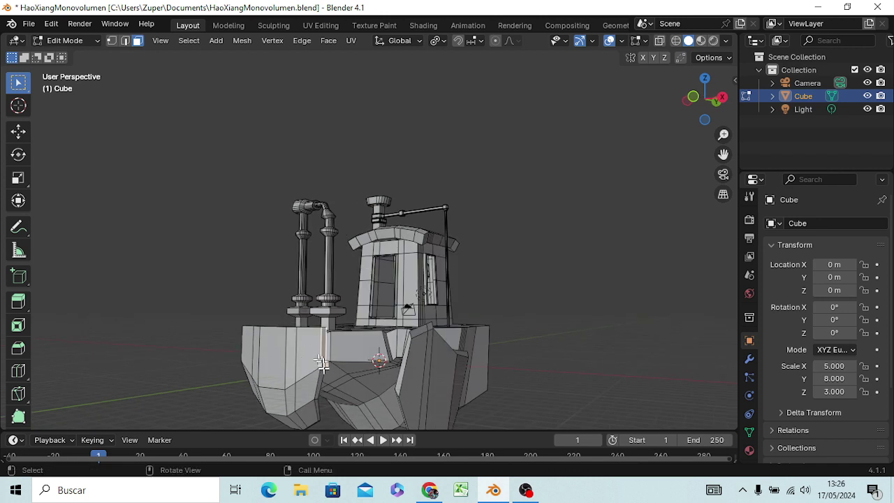
left_click(320, 380)
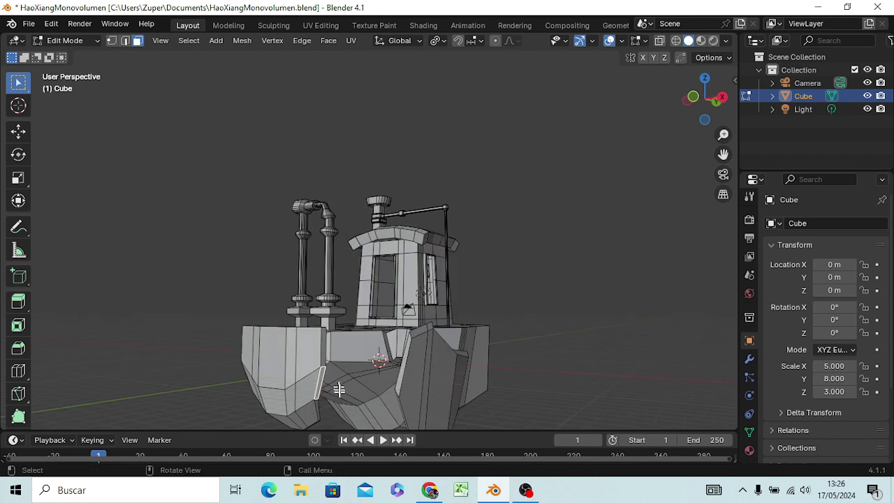
mouse_move(340, 396)
middle_mouse_down()
mouse_move(488, 395)
mouse_move(509, 379)
middle_mouse_up()
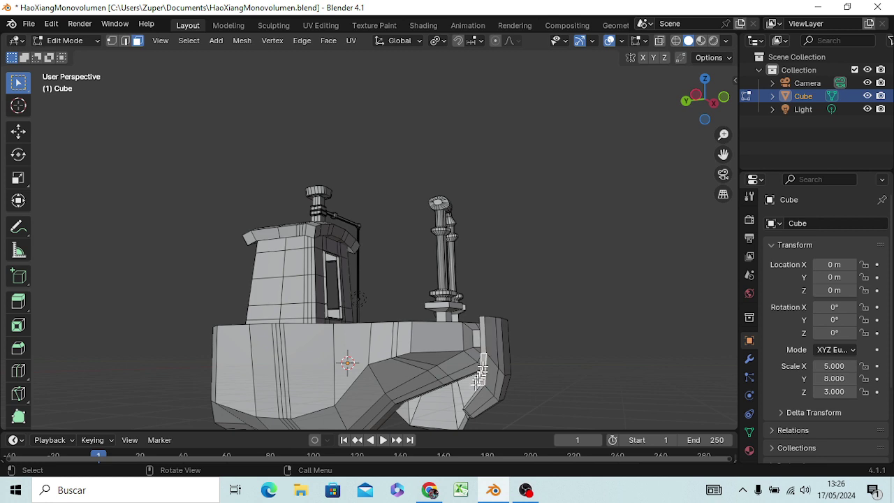
left_click(481, 340, "shift")
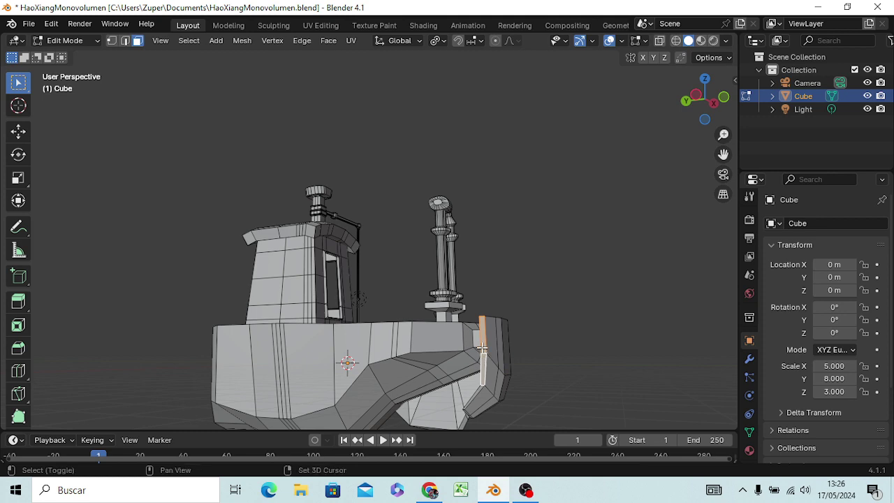
left_click(482, 348, "shift")
left_click(482, 341)
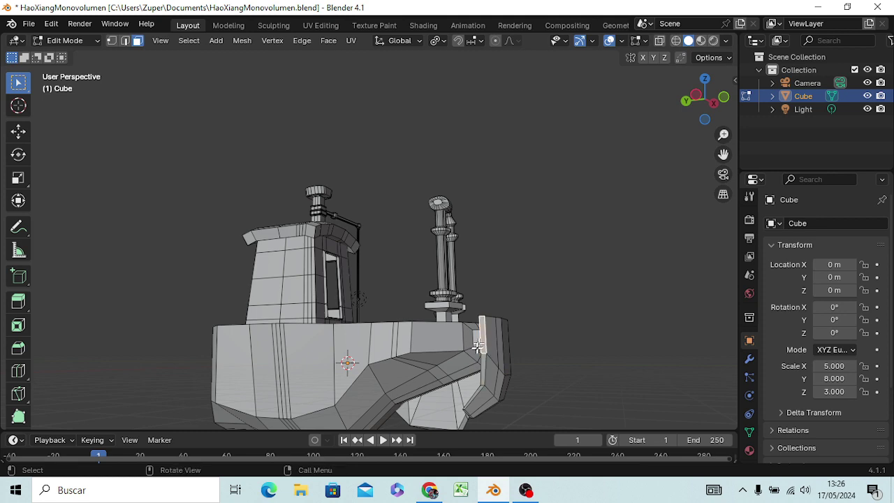
middle_click_drag(492, 393, 495, 405)
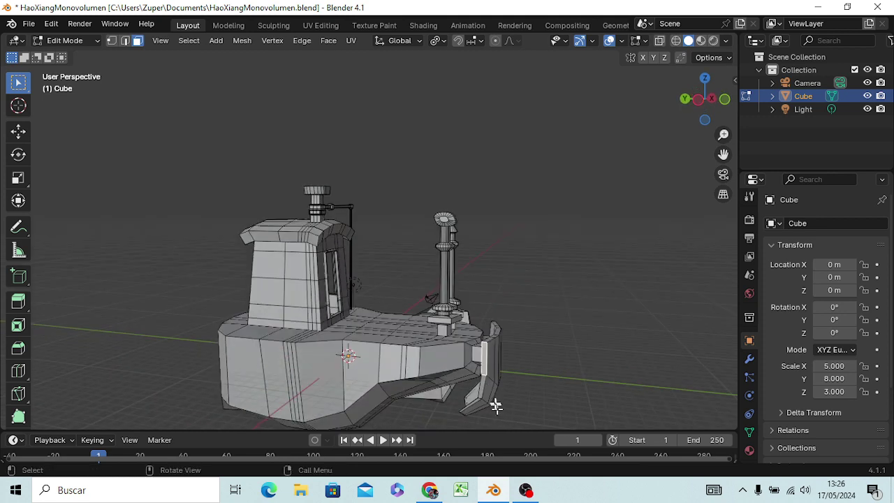
left_click(480, 389, "shift")
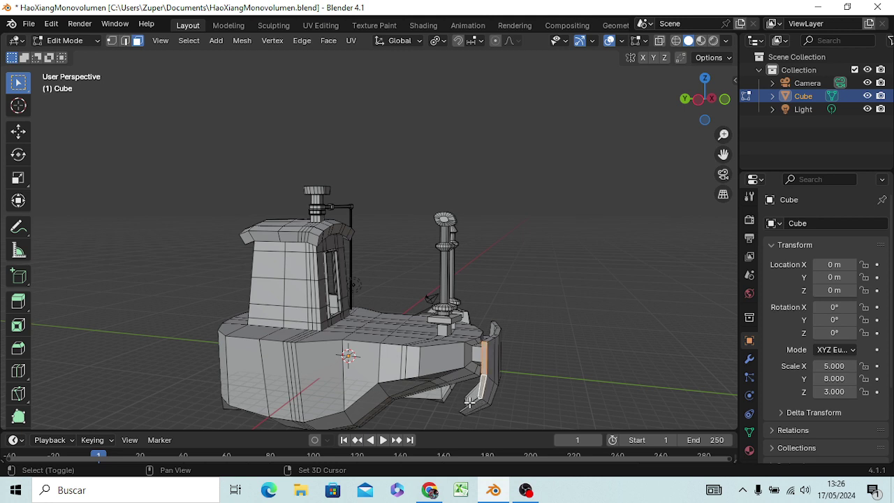
left_click(471, 403, "shift")
Reselect the strip from the upper bow face down to the bottom face
scroll(506, 367, "up", 4)
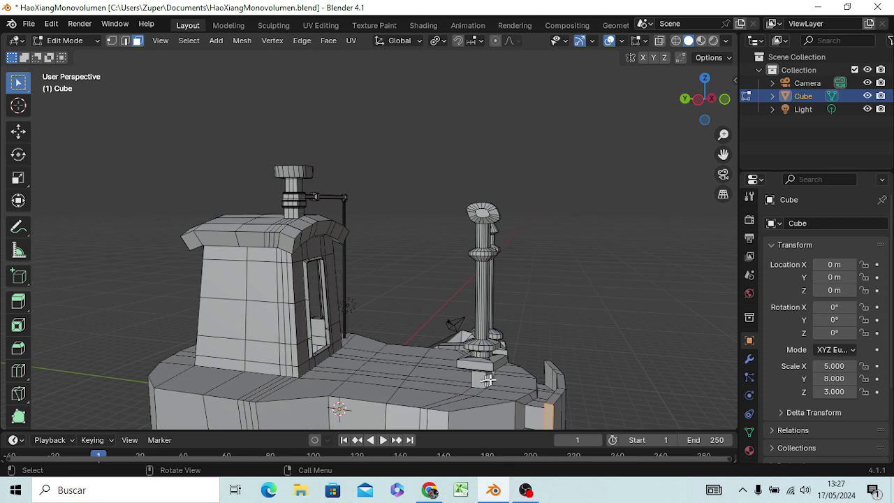
middle_click_drag(506, 367, 465, 226)
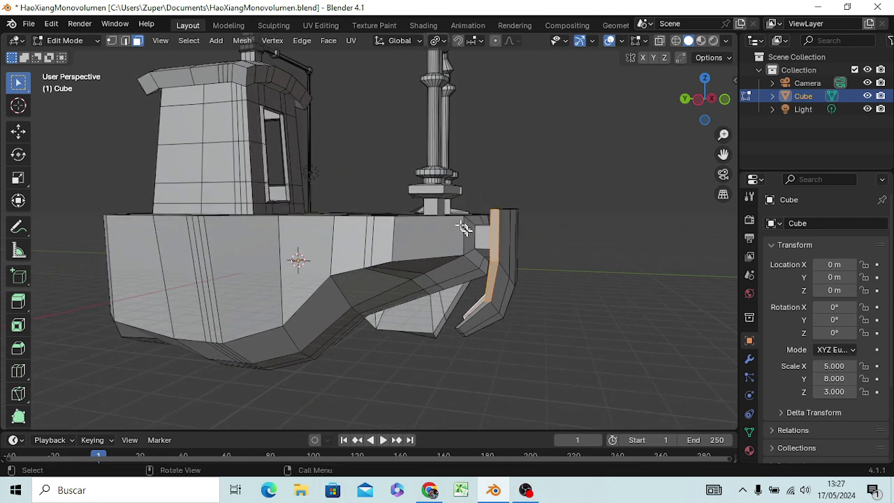
left_click(495, 231)
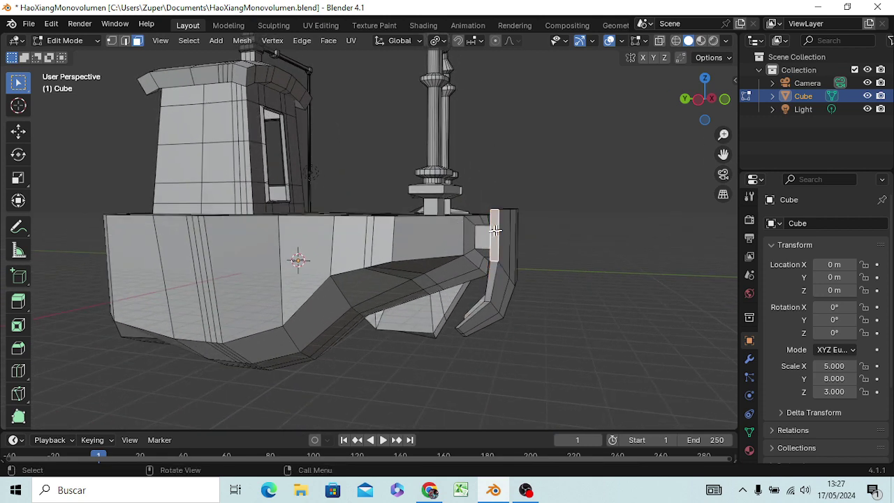
left_click(492, 278, "shift")
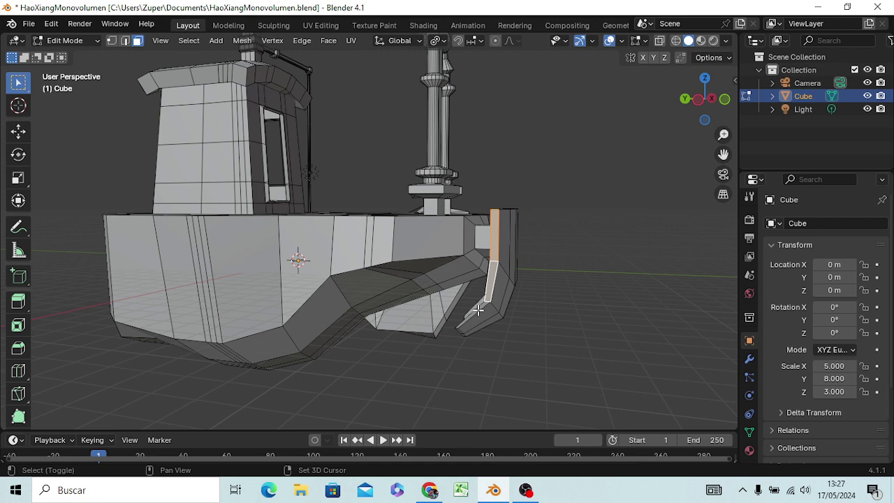
left_click(478, 311, "shift")
middle_click_drag(499, 362, 478, 431)
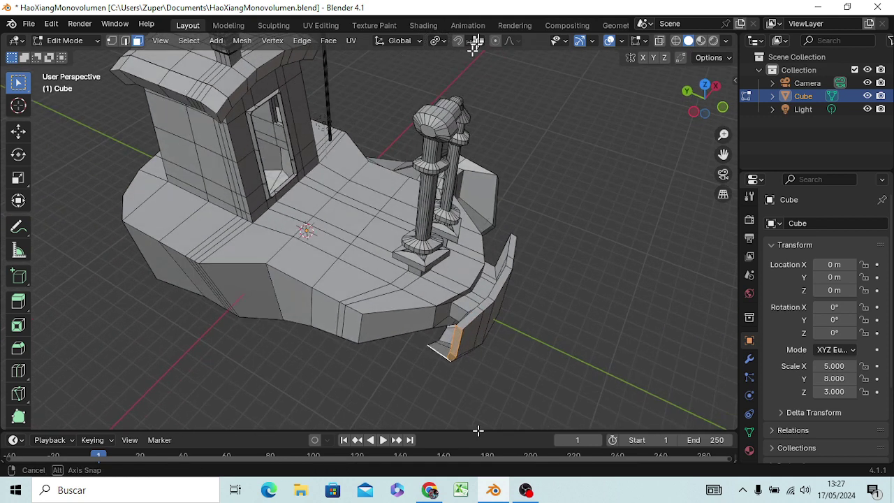
middle_click_drag(473, 48, 466, 22)
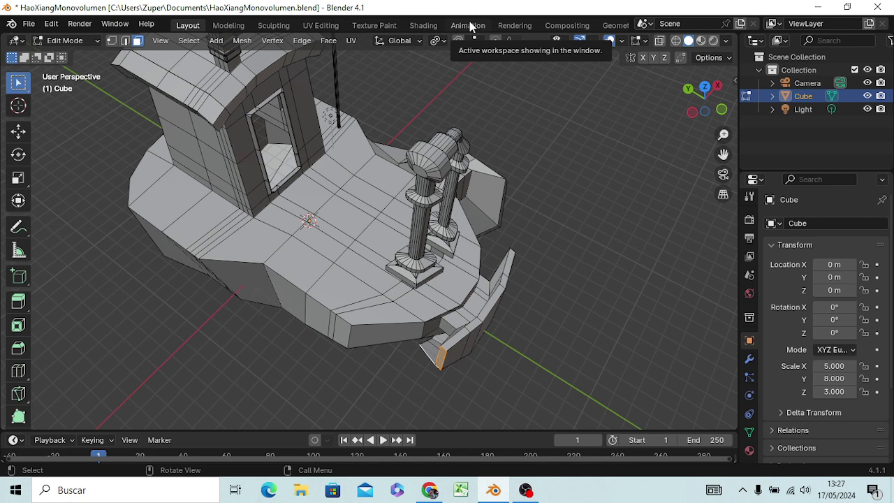
Extrude the bow strip outward in top view and rotate it about Z
key("KP_7")
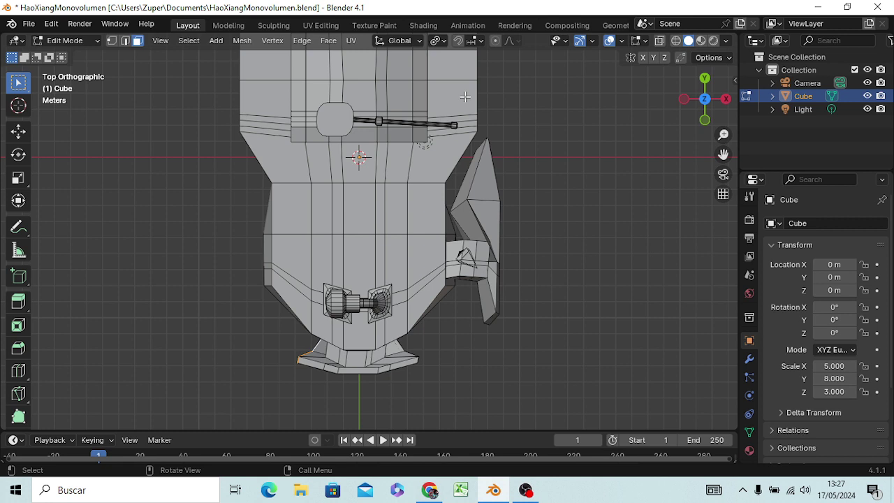
key("e")
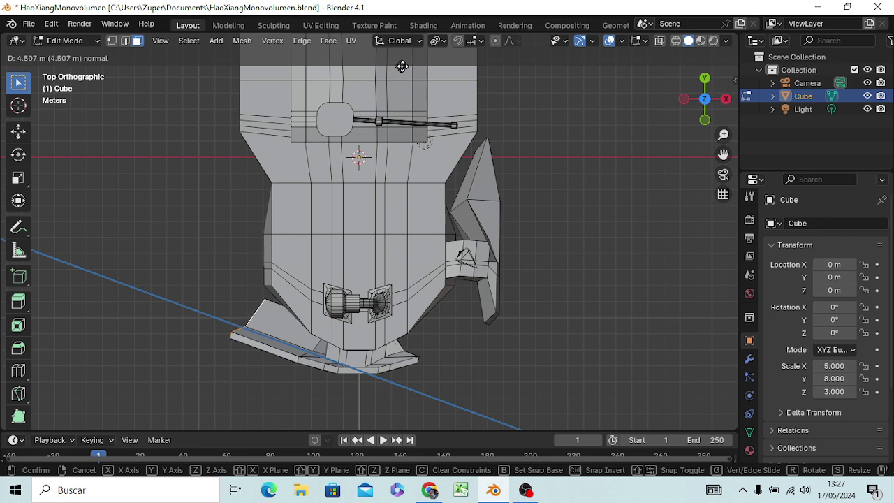
left_click(403, 67)
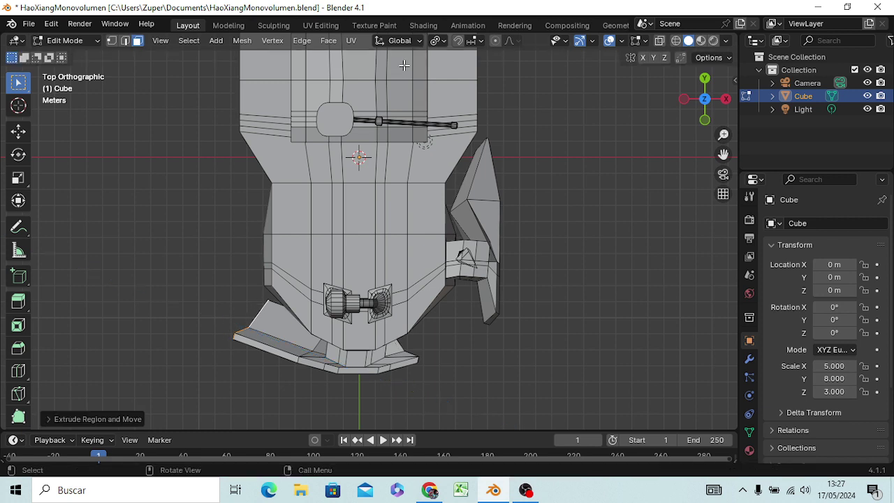
key("r")
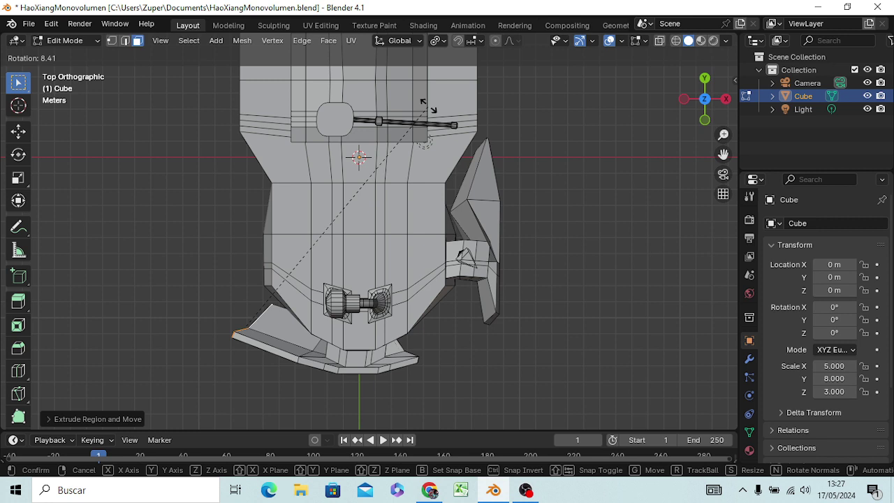
key("z")
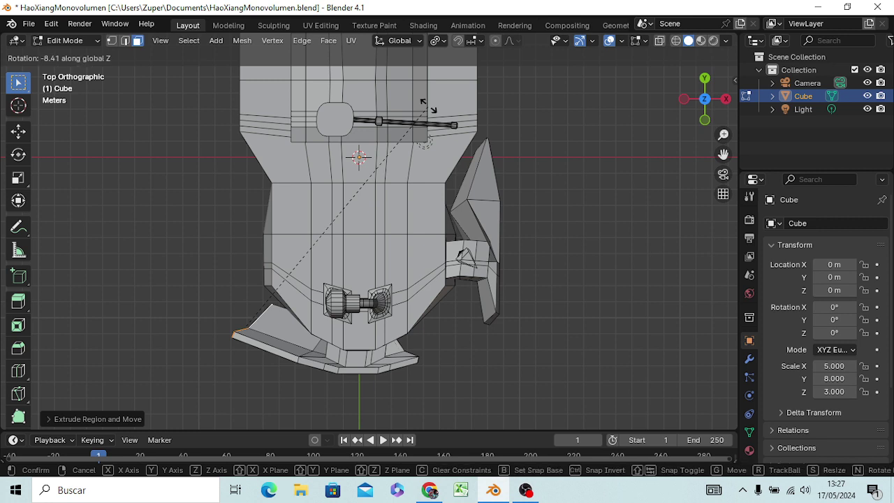
left_click(464, 133)
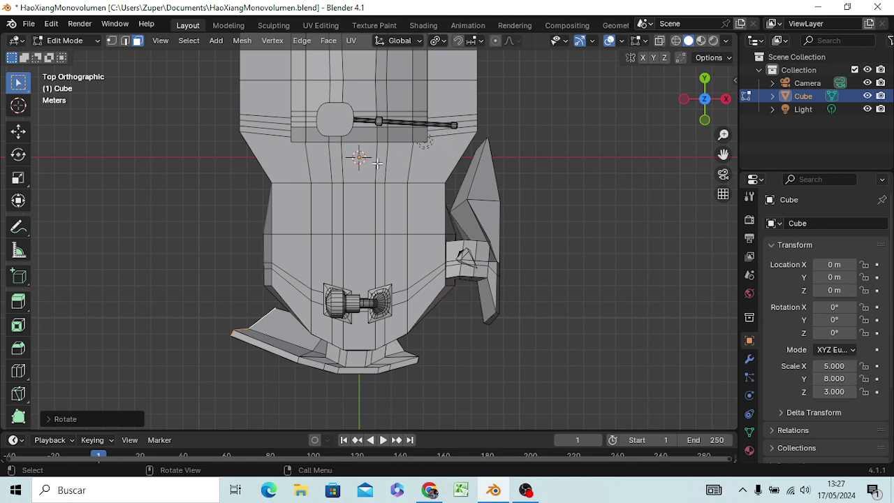
Raise the extruded section about 0.49 m in the left orthographic view
key("KP_3")
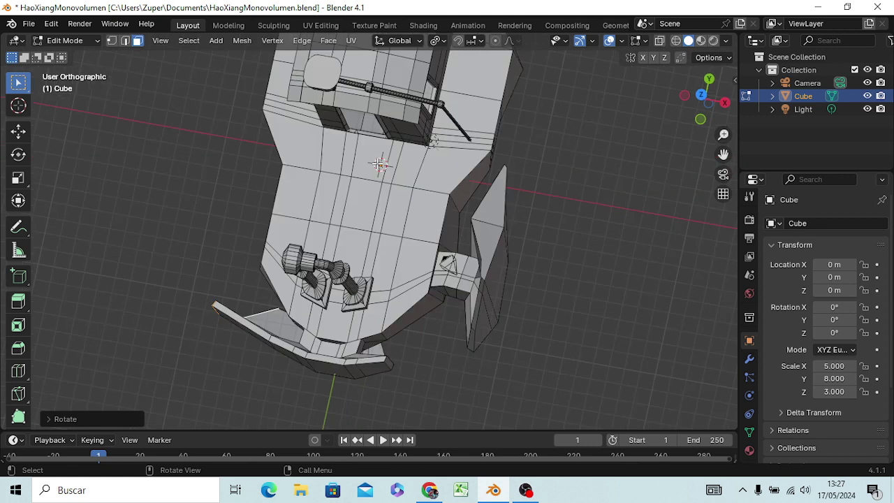
key("ctrl+KP_3")
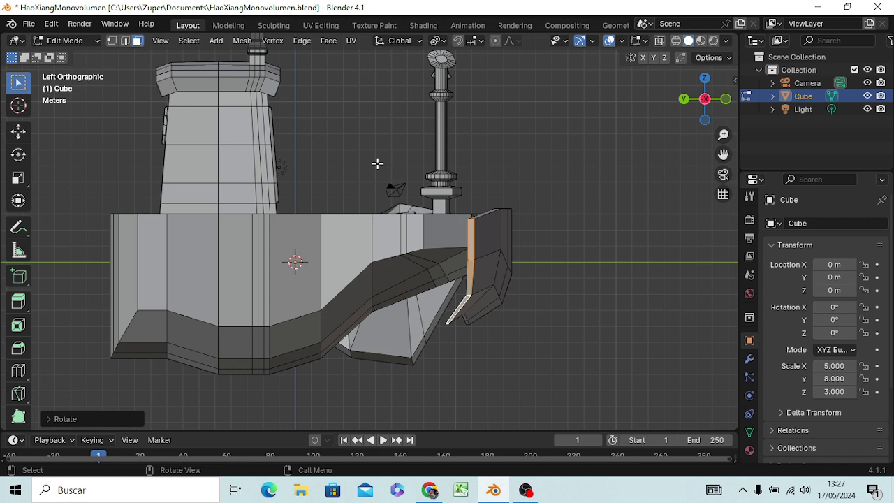
key("g")
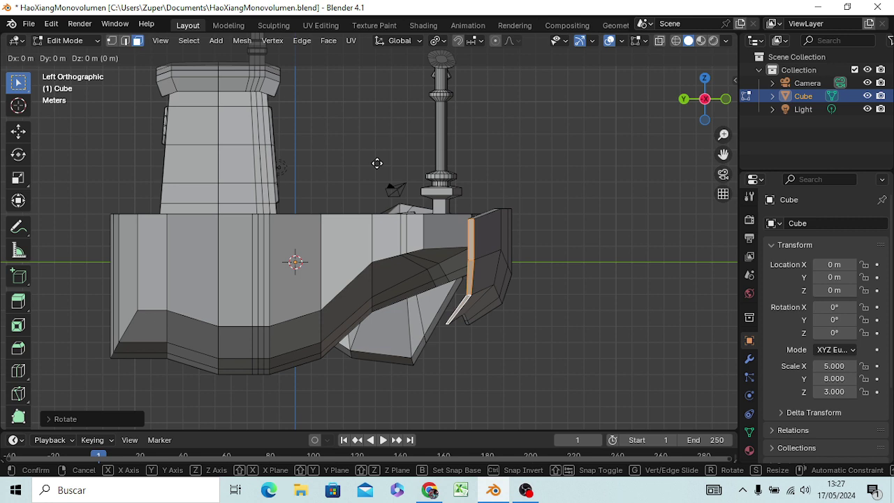
key("z")
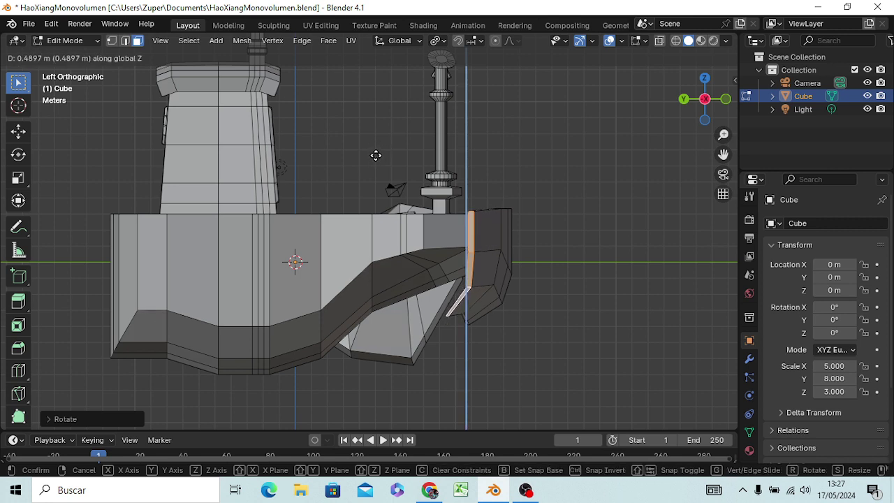
left_click(376, 154)
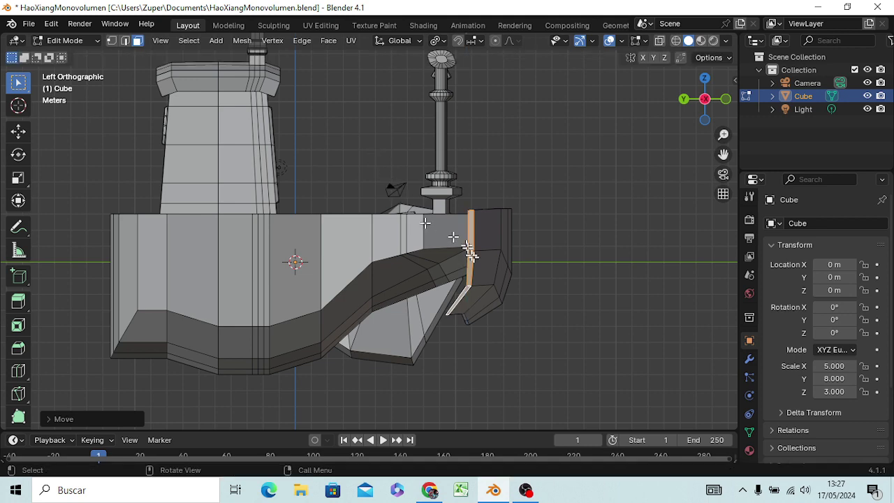
Extrude two more flange sections further out from the top view
key("KP_7")
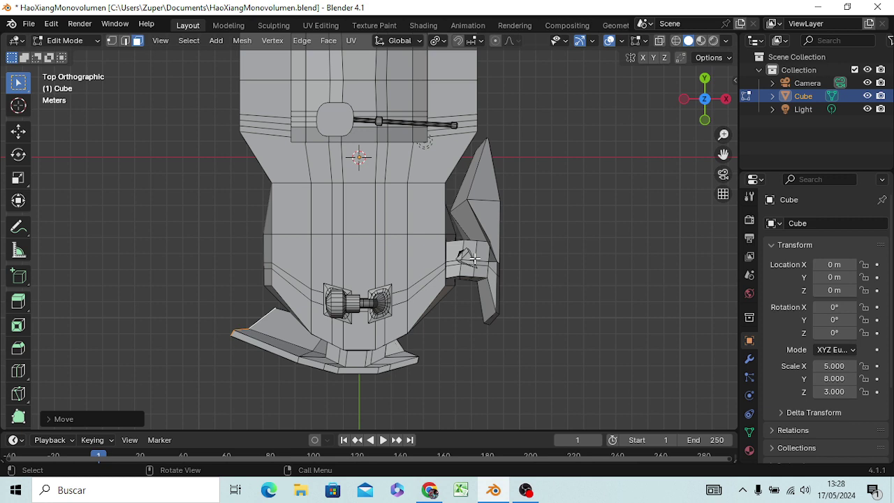
key("g")
key("z")
key("z")
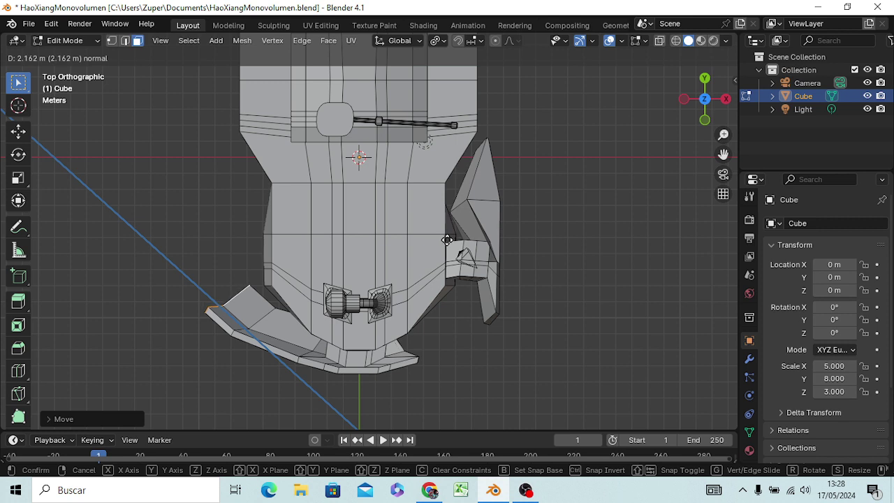
left_click(449, 240)
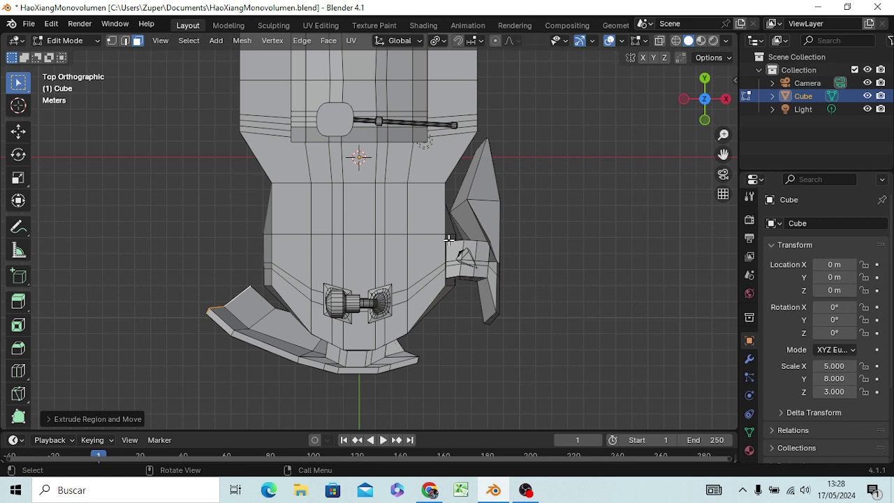
key("e")
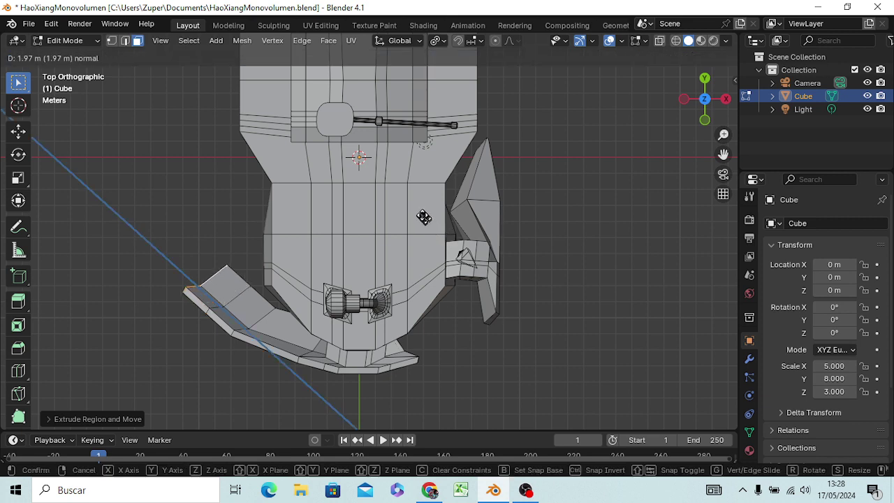
left_click(415, 207)
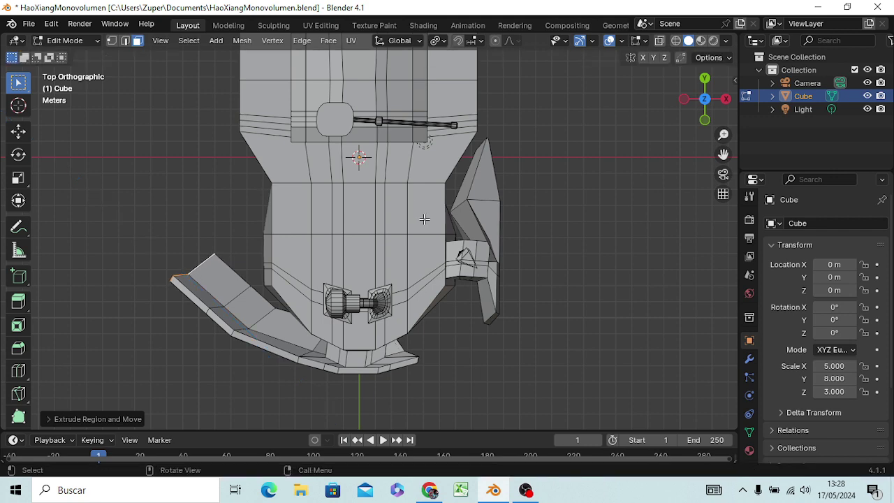
middle_click_drag(424, 220, 542, 56)
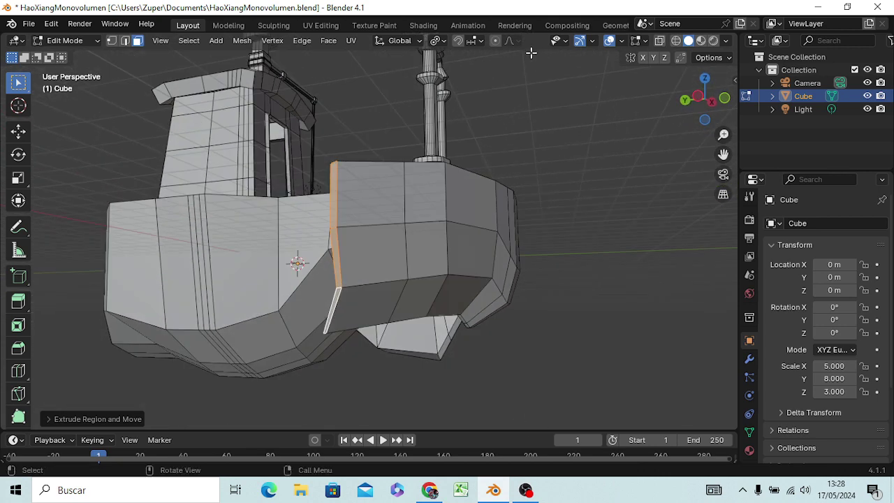
Shrink the new end section and shift it sideways along X
key("s")
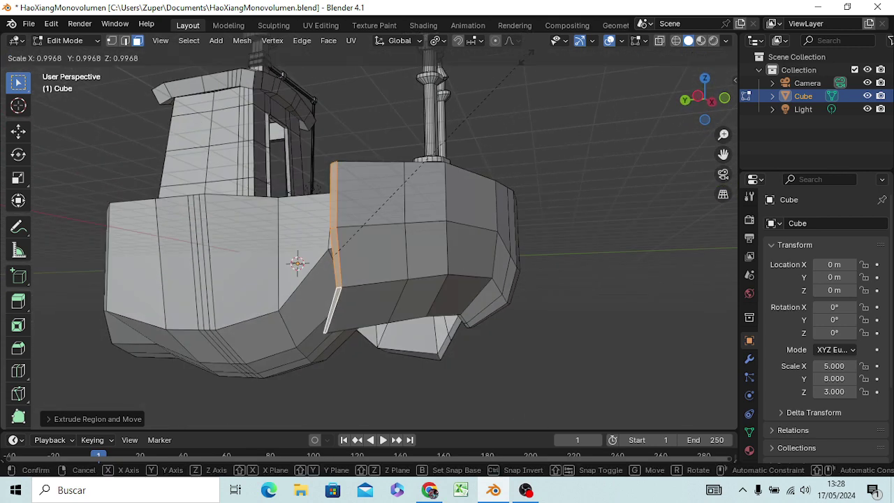
left_click(468, 126)
mouse_move(459, 194)
middle_mouse_down()
mouse_move(525, 208)
mouse_move(500, 194)
middle_mouse_up()
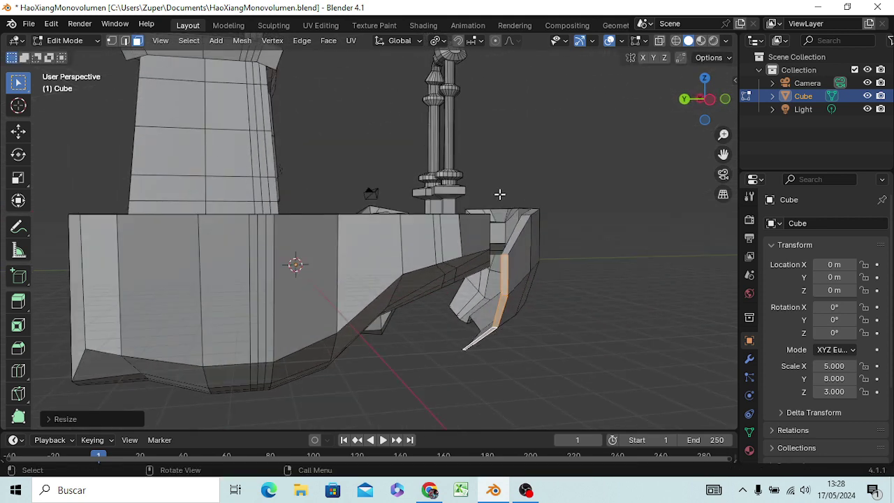
key("KP_7")
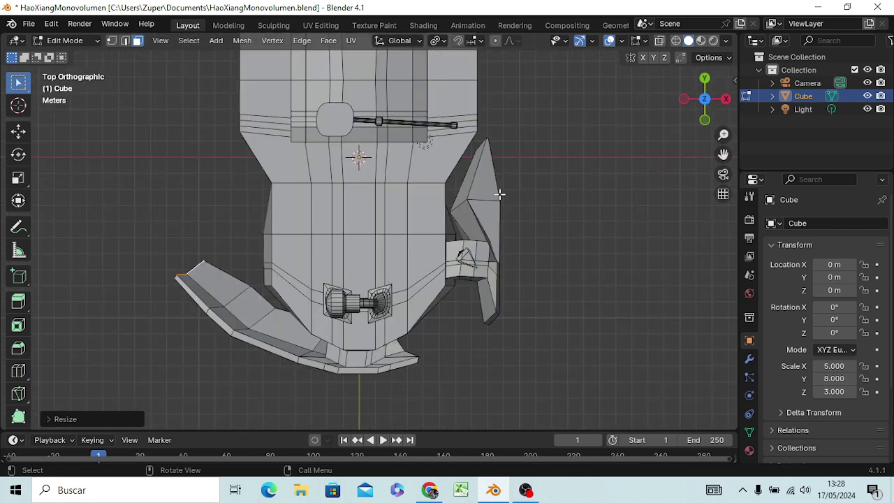
key("g")
key("x")
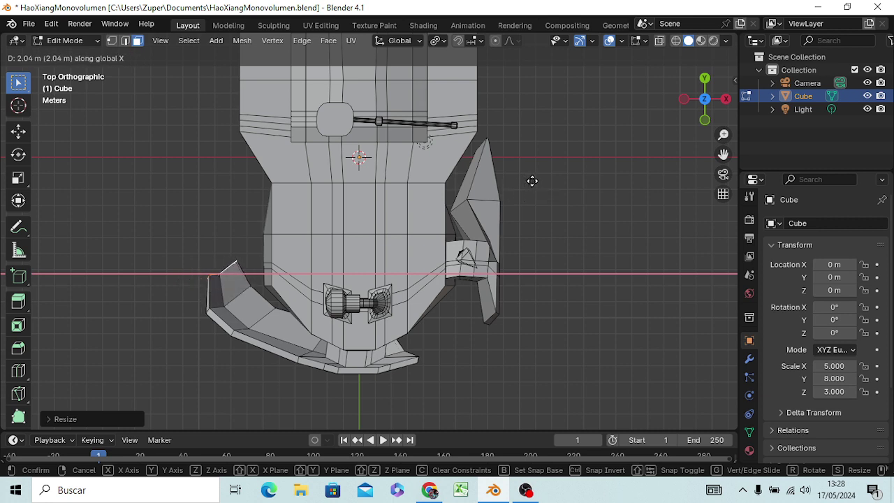
left_click(532, 181)
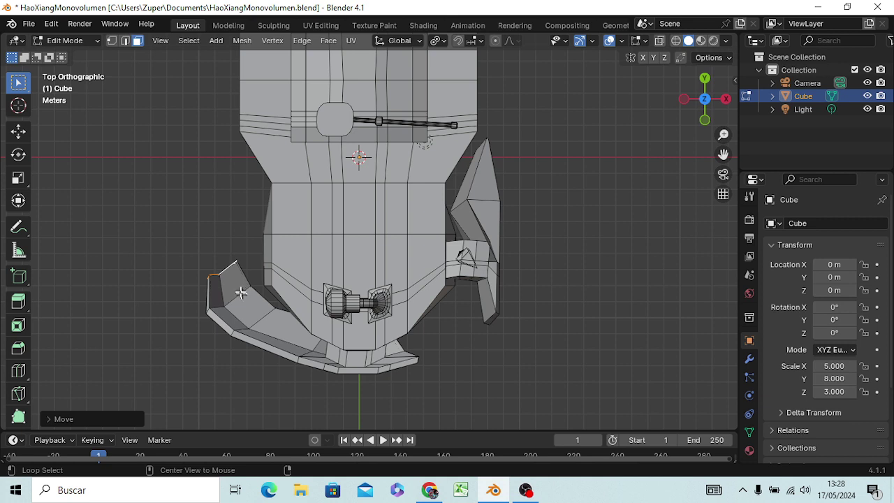
Select the bow piece's end edge and shift it about 0.08 m along X
left_click(240, 289, "alt")
left_click(239, 237)
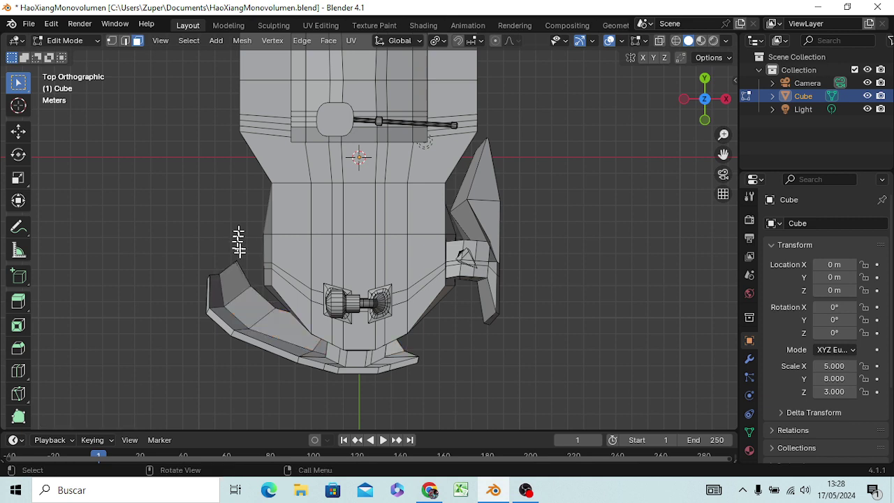
left_click(126, 40)
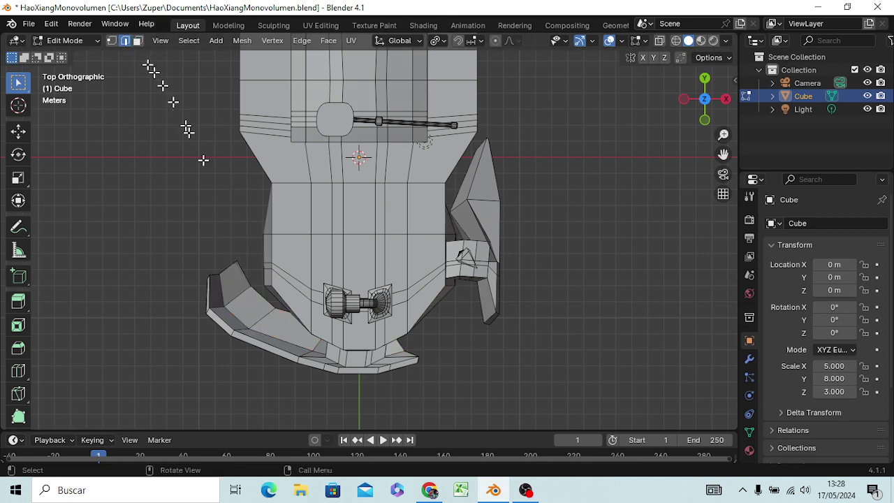
left_click(241, 293, "alt")
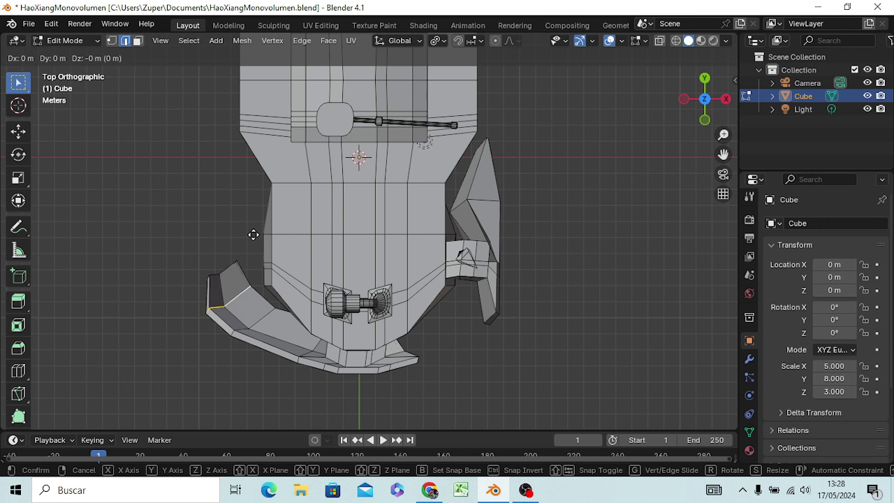
key("x")
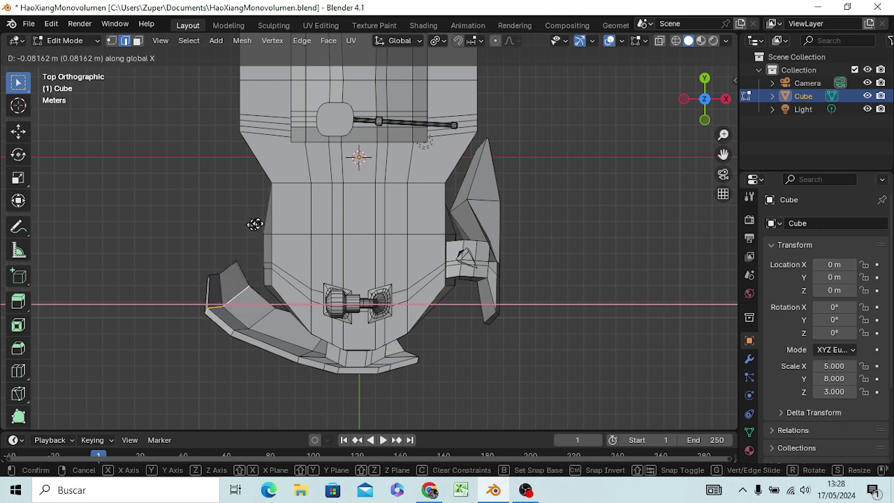
left_click(259, 217)
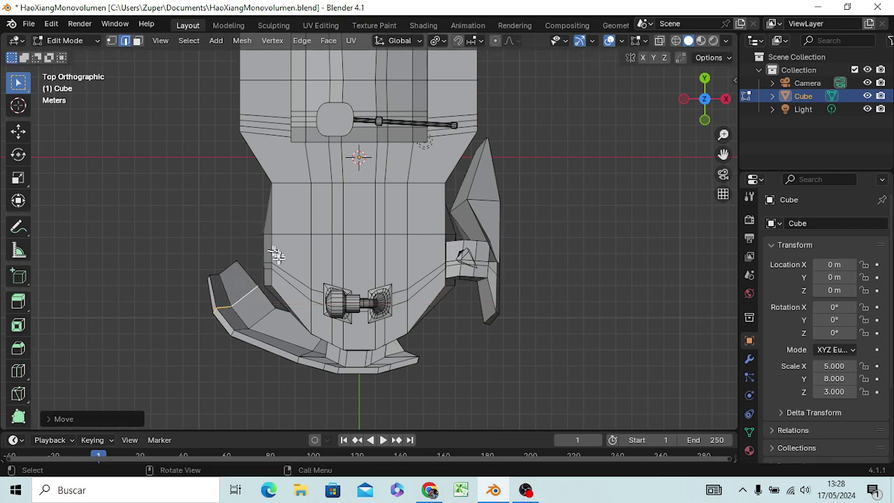
mouse_move(275, 254)
middle_mouse_down()
mouse_move(336, 174)
mouse_move(373, 86)
mouse_move(379, 109)
mouse_move(406, 122)
middle_mouse_up()
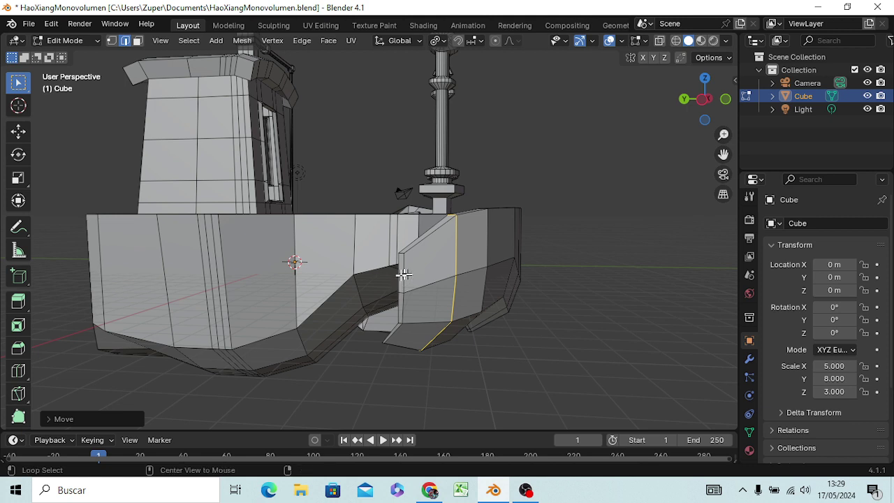
Clear the selection and select three face strips on the bow side
left_click(404, 271, "alt")
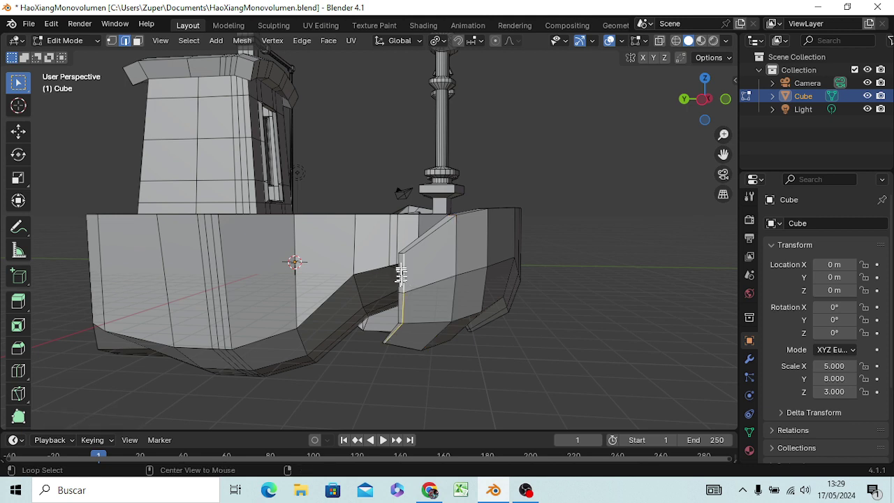
key("alt+a")
mouse_move(398, 280)
middle_mouse_down()
mouse_move(410, 283)
mouse_move(441, 260)
middle_mouse_up()
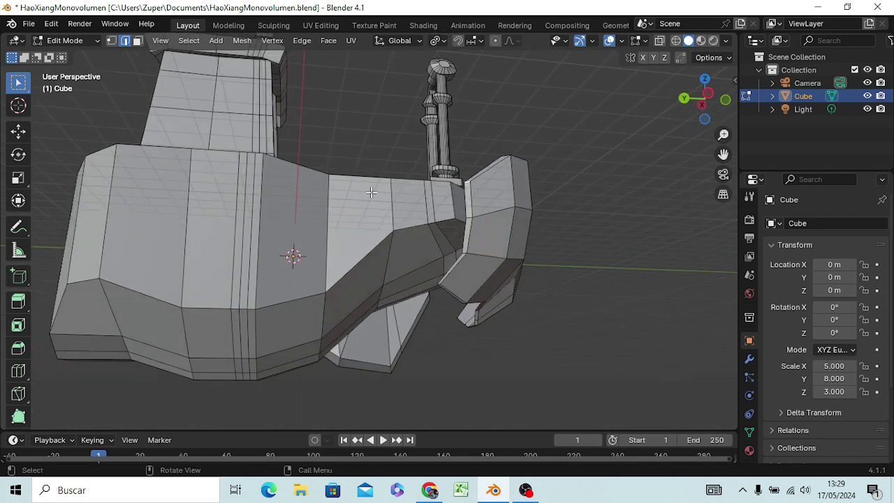
key("3")
left_click(468, 208)
left_click(466, 236, "shift")
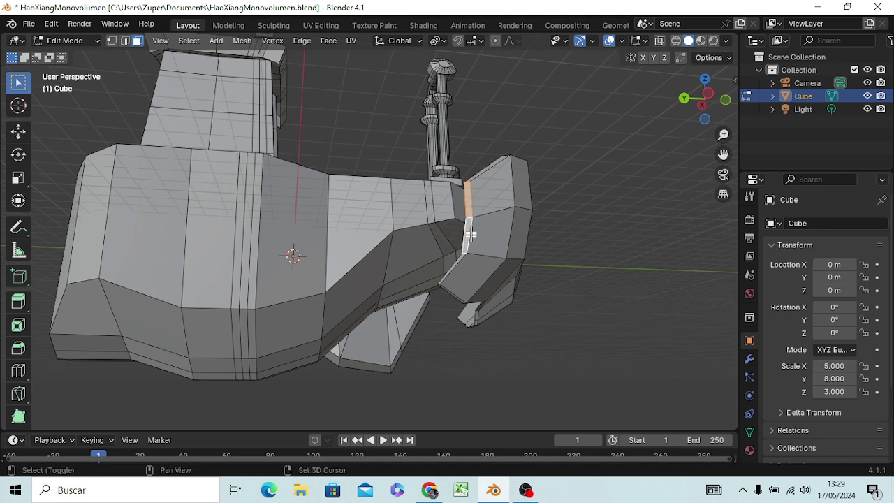
left_click(455, 268, "shift")
Raise the three strips 1.796 m along Z in the left orthographic view
mouse_move(465, 285)
middle_mouse_down()
mouse_move(443, 321)
mouse_move(429, 320)
mouse_move(439, 314)
middle_mouse_up()
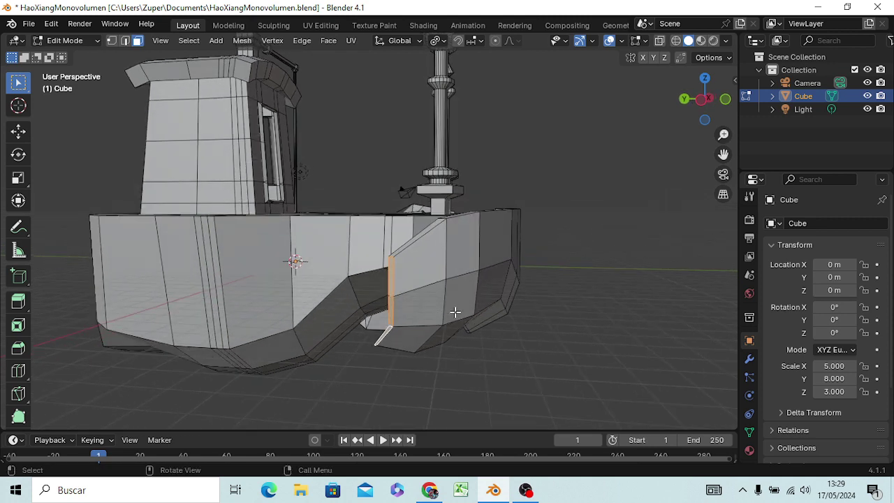
key("KP_3")
key("ctrl+KP_3")
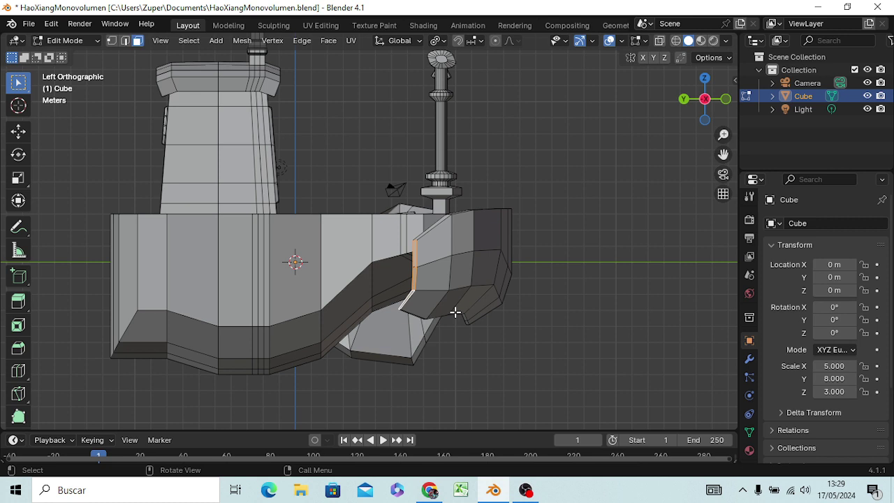
key("g")
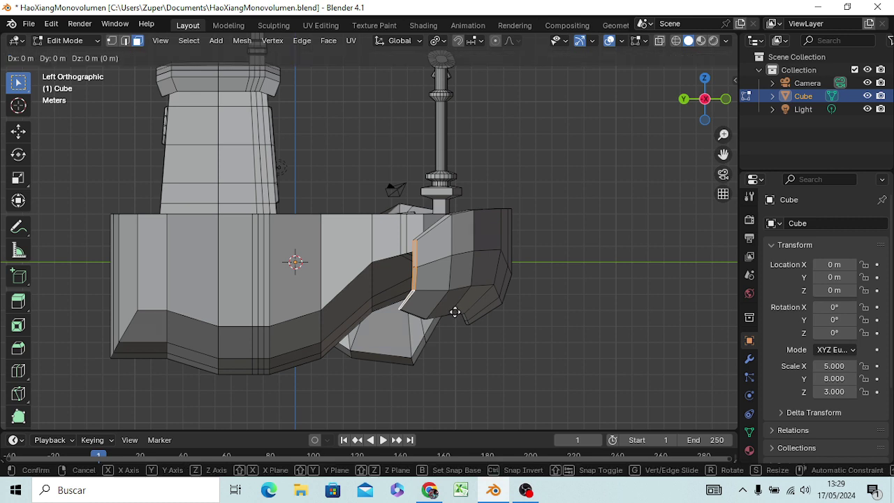
key("z")
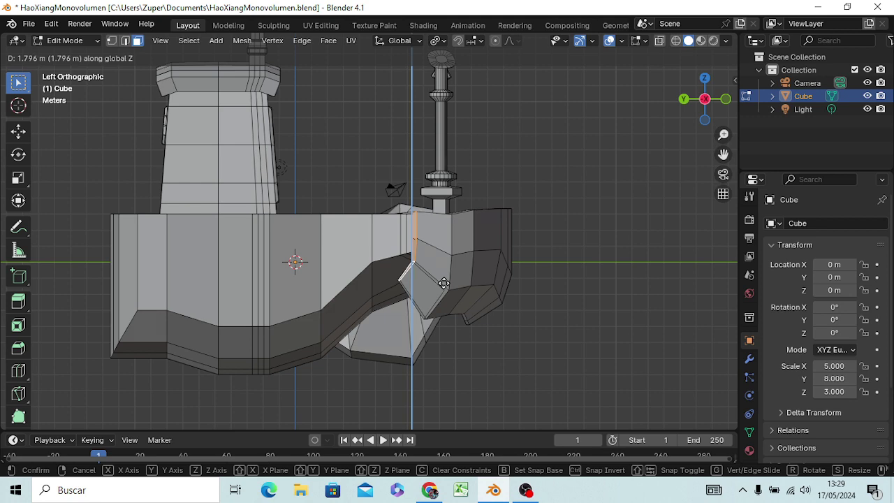
left_click(443, 285)
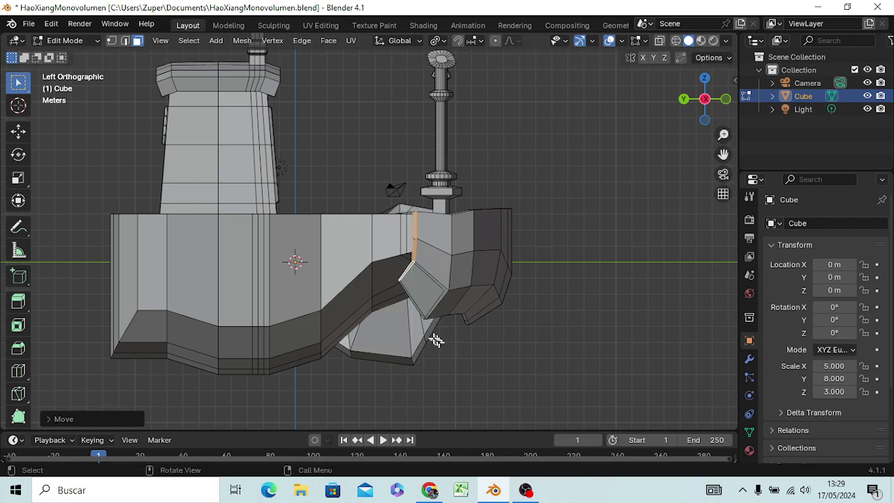
Start extruding the raised bow face strips
mouse_move(435, 341)
middle_mouse_down()
mouse_move(467, 317)
mouse_move(426, 356)
middle_mouse_up()
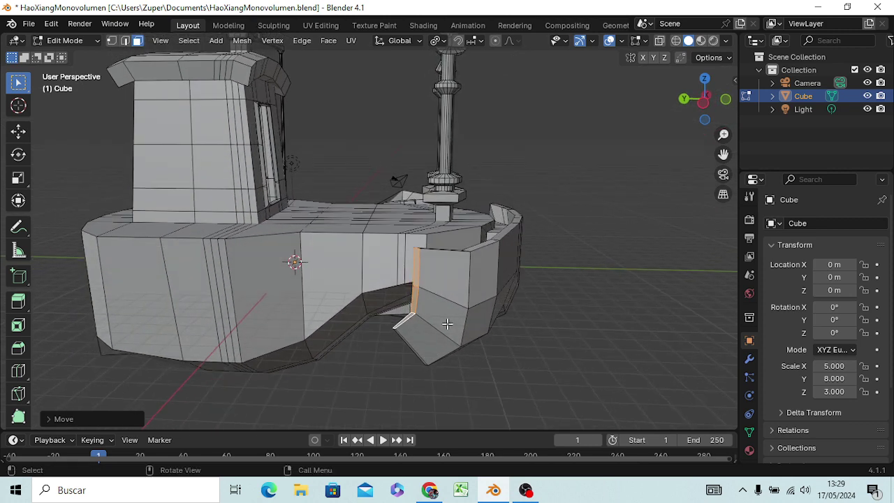
middle_click_drag(459, 340, 214, 336)
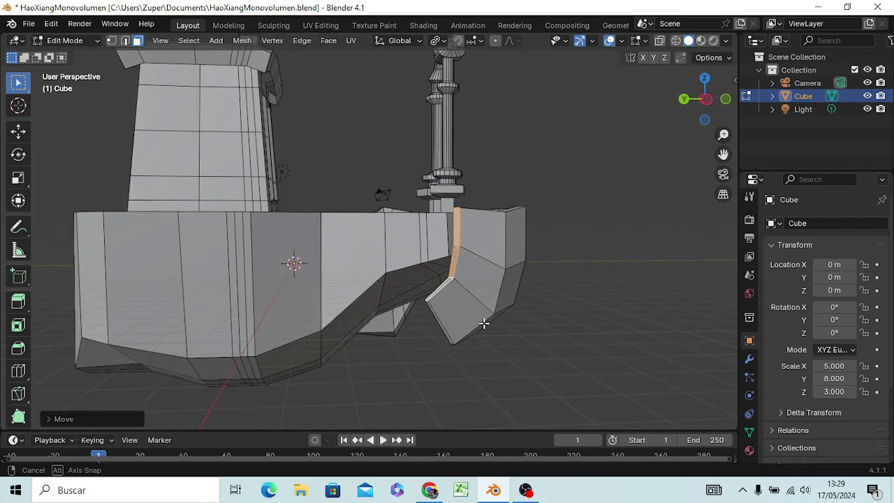
middle_click_drag(214, 336, 475, 323)
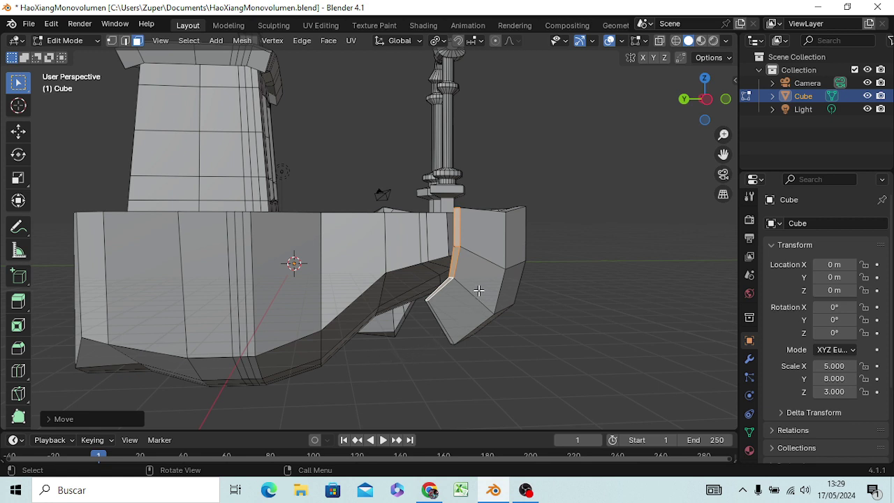
key("g")
key("z")
key("z")
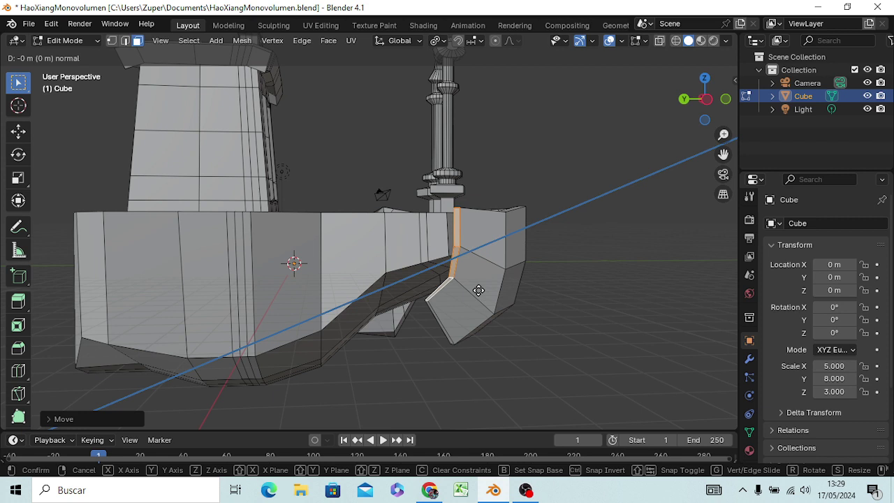
Extrude the strip 1.968 m along Y, scale it to about 0.46, and lift it 1.009 m
key("y")
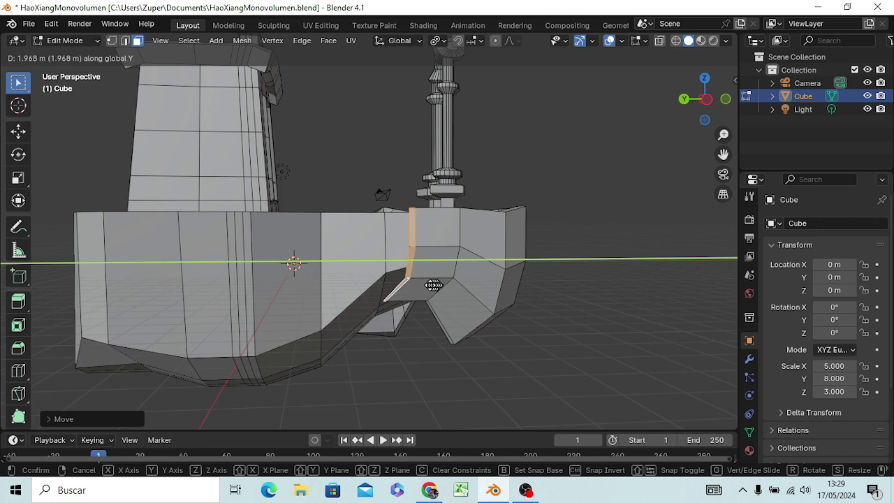
left_click(430, 285)
key("s")
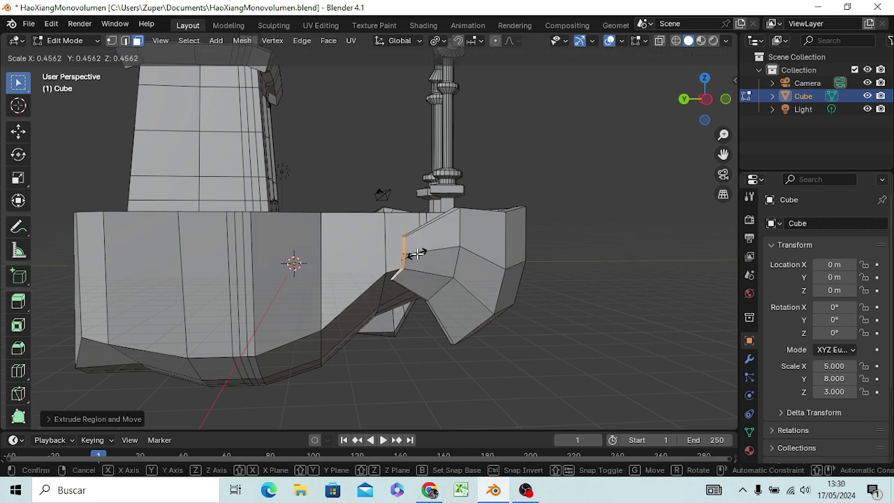
left_click(420, 256)
key("g")
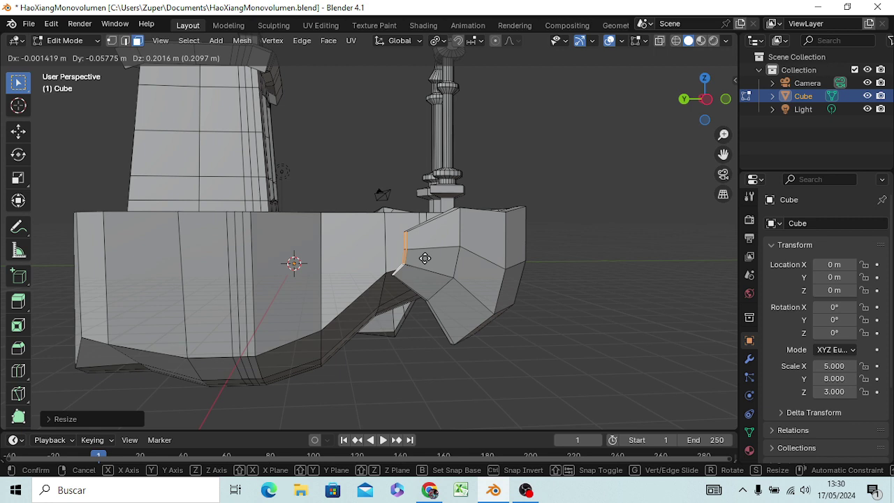
key("z")
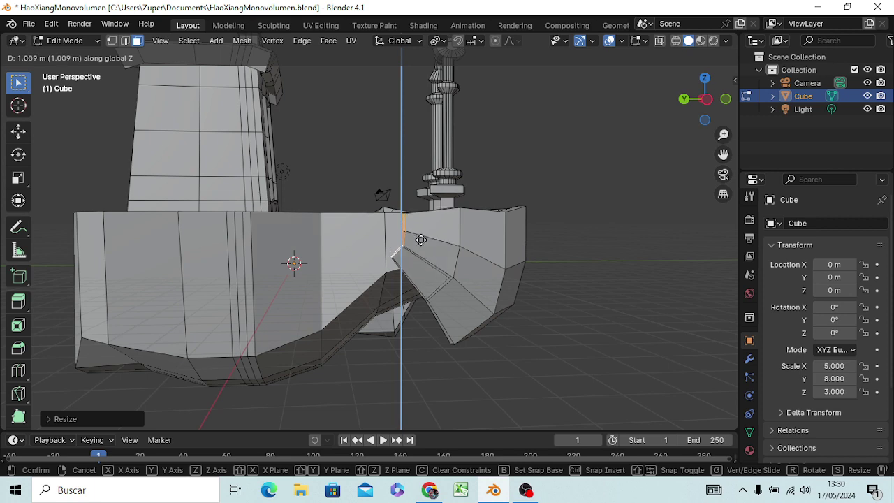
left_click(420, 239)
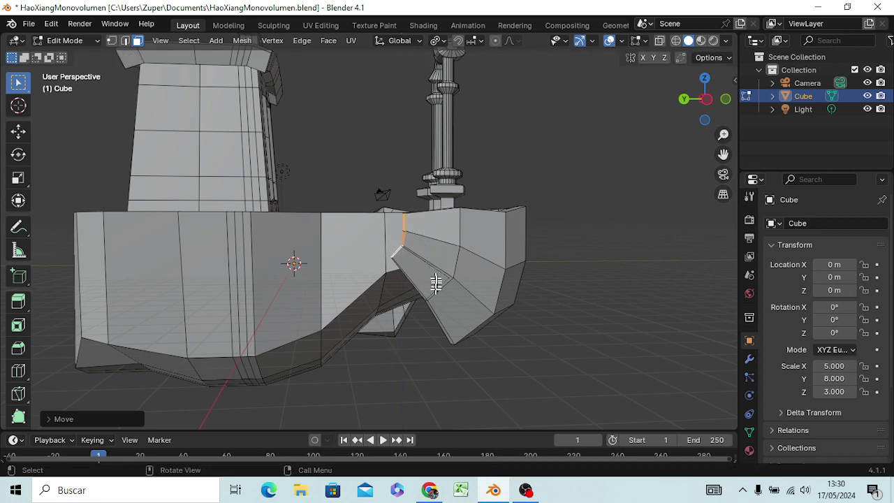
mouse_move(435, 282)
middle_mouse_down()
mouse_move(387, 312)
mouse_move(290, 17)
middle_mouse_up()
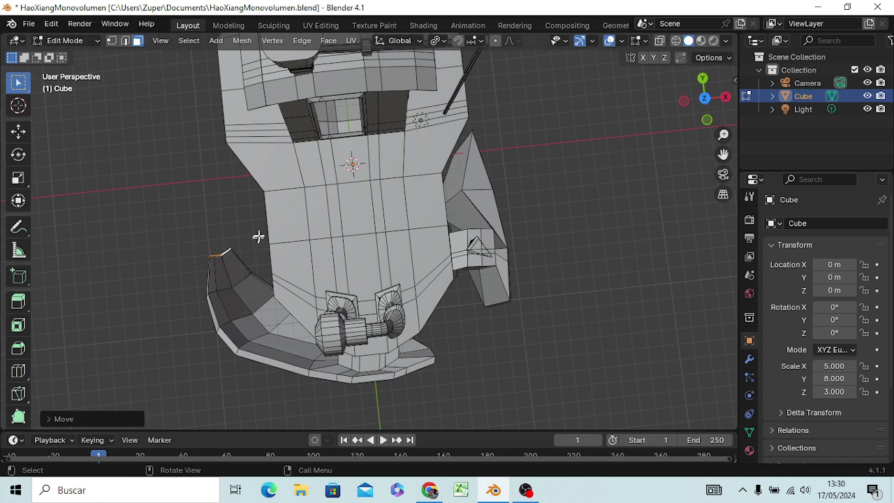
Shift the bow detail's tip edge 0.6938 m along X in top view
key("KP_7")
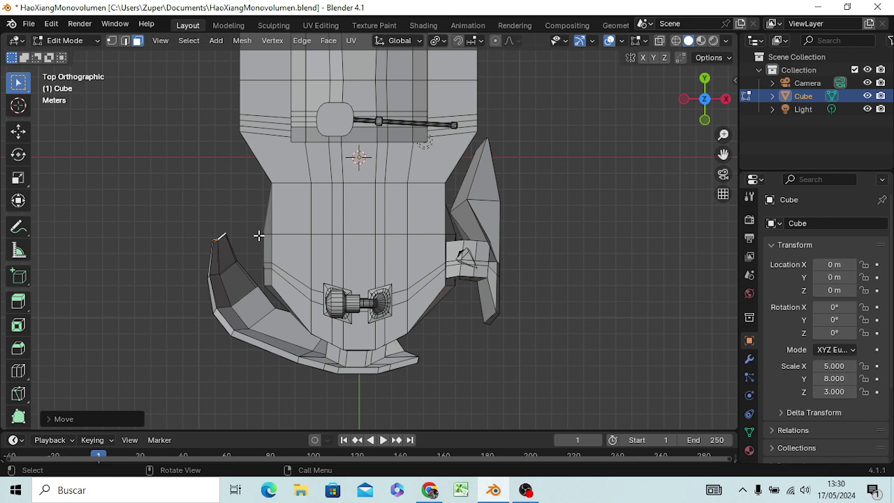
key("g")
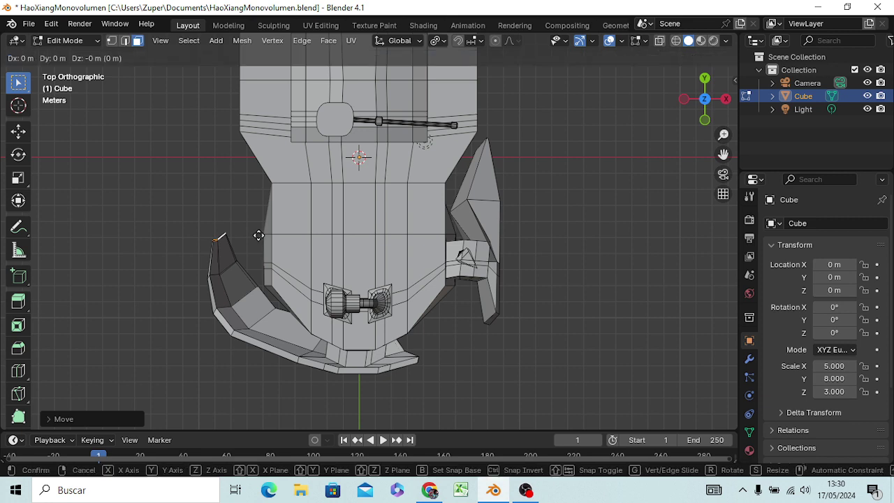
key("x")
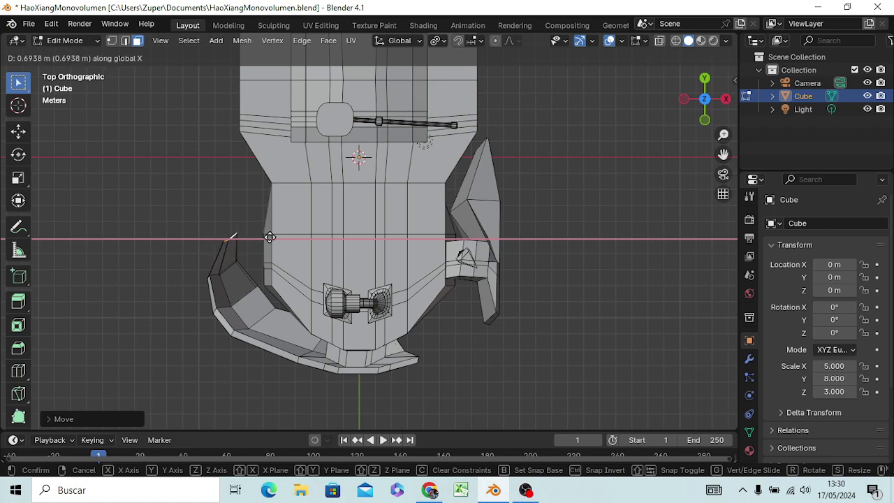
left_click(270, 238)
mouse_move(271, 239)
middle_mouse_down()
mouse_move(435, 120)
mouse_move(434, 154)
middle_mouse_up()
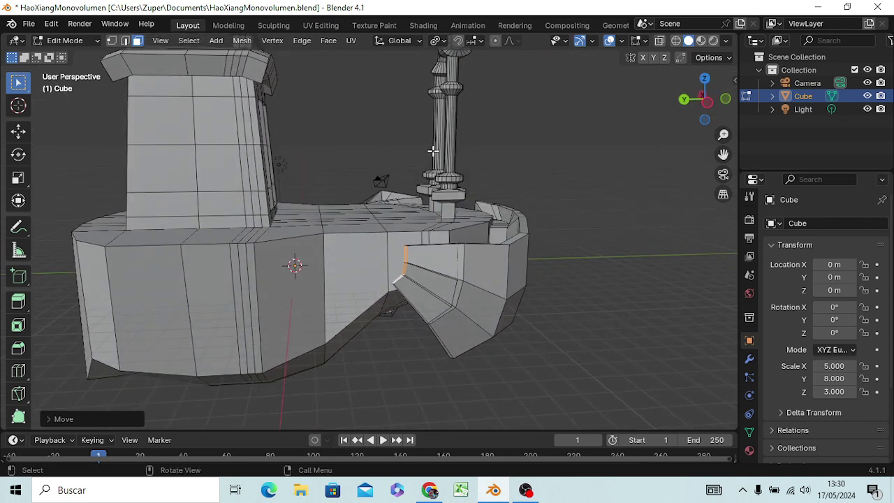
Slide the protrusion's inner edge along Y, scale it to about 0.88, and select the lower sloped face
key("g")
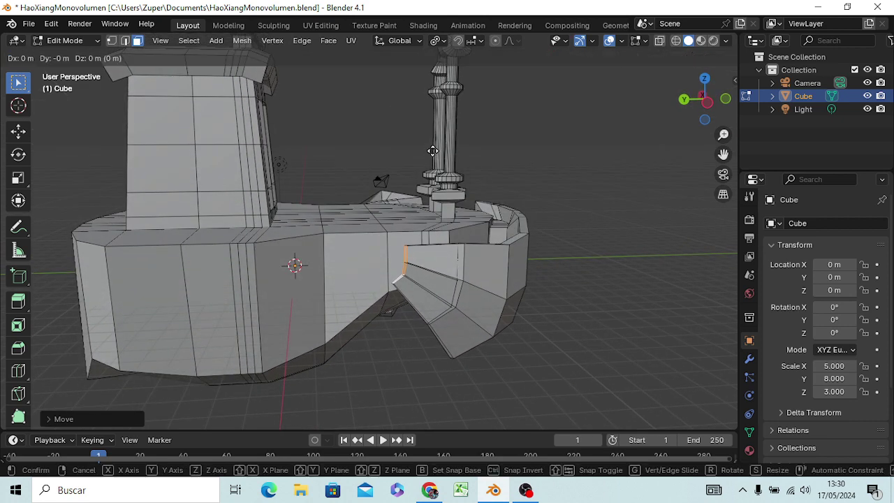
key("y")
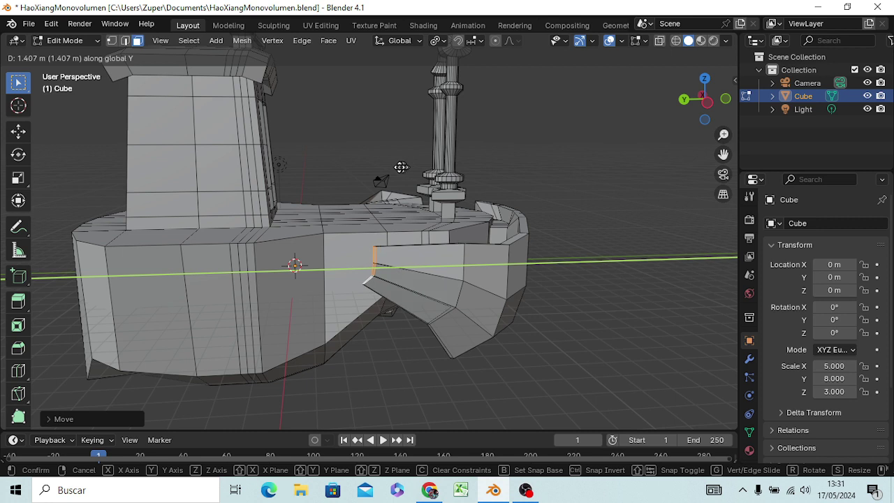
left_click(375, 168)
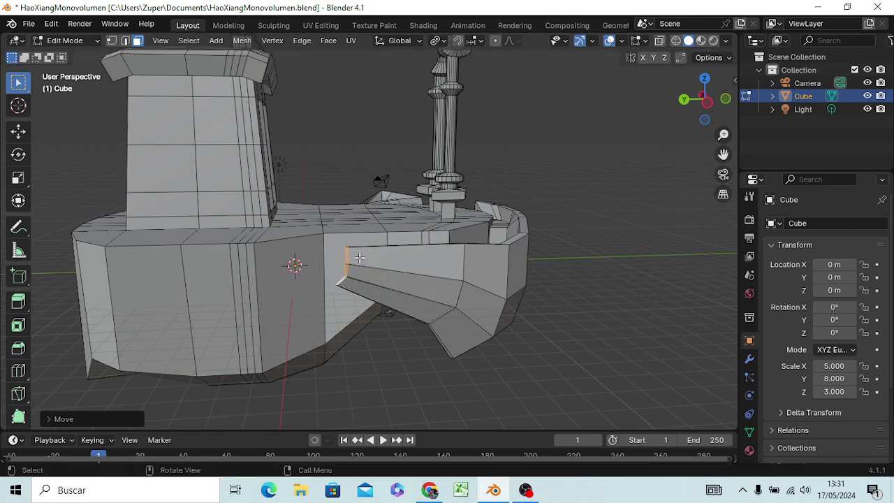
key("s")
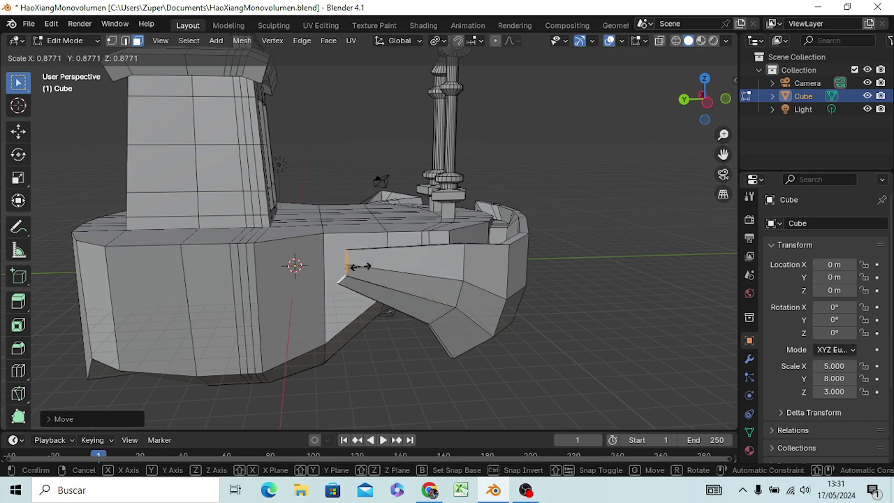
left_click(360, 266)
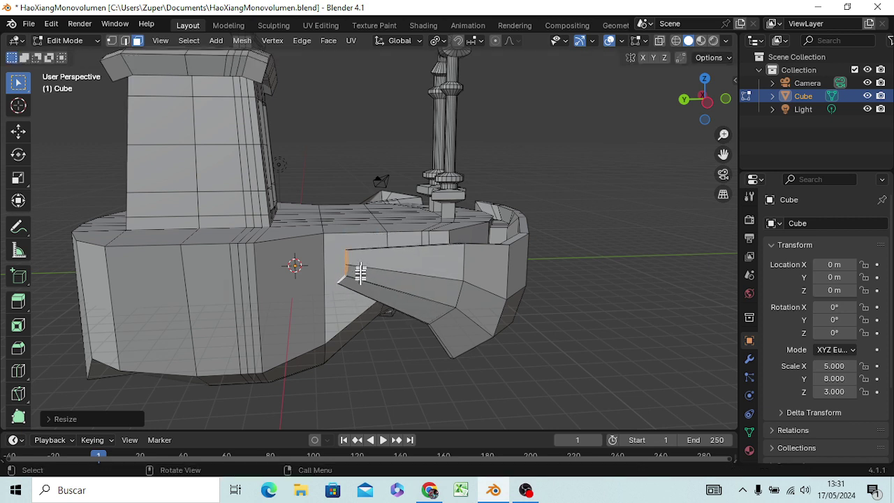
left_click(421, 319)
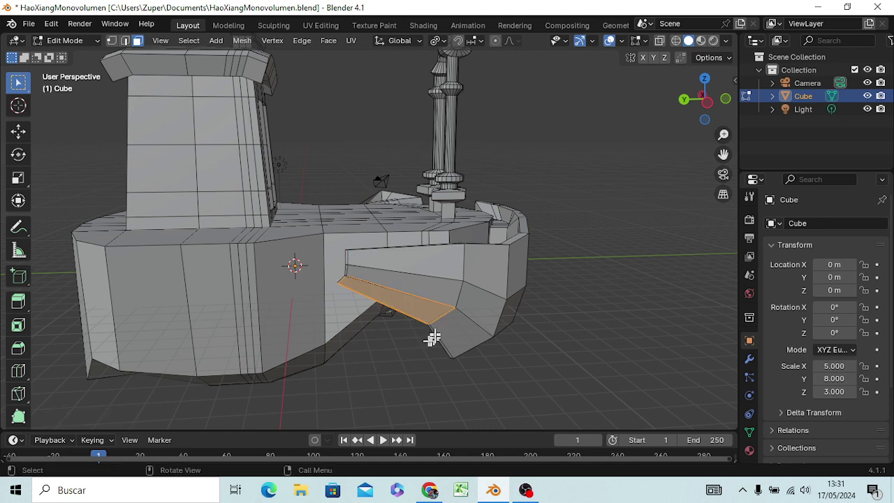
Select the protrusion's bottom corner vertex and move it down along Z and back along Y
mouse_move(543, 363)
middle_mouse_down()
mouse_move(587, 317)
mouse_move(609, 310)
mouse_move(589, 326)
mouse_move(597, 316)
middle_mouse_up()
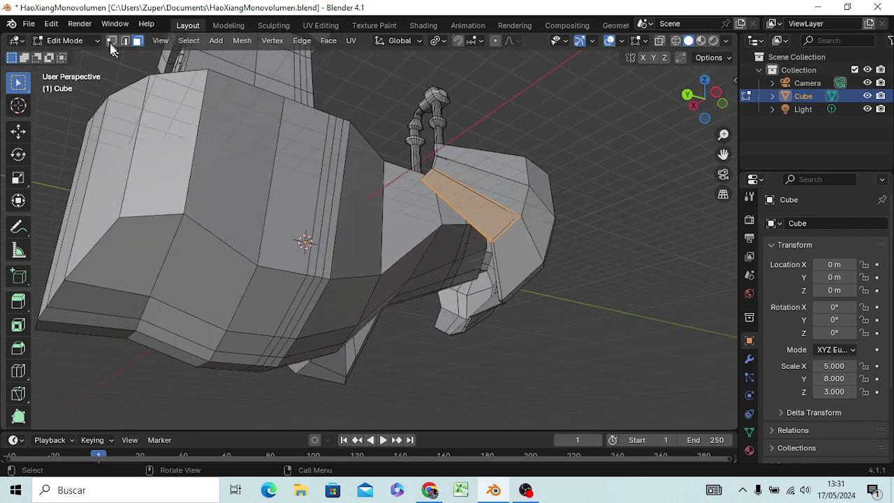
left_click(111, 41)
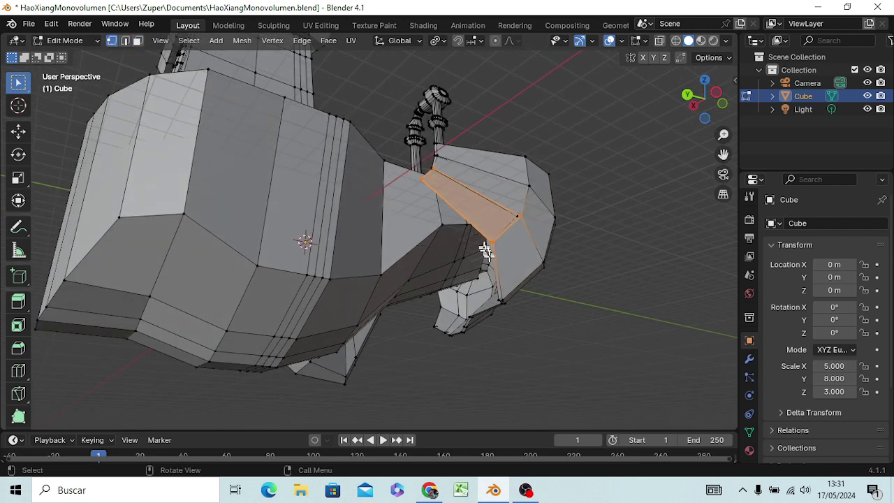
scroll(489, 257, "up", 2)
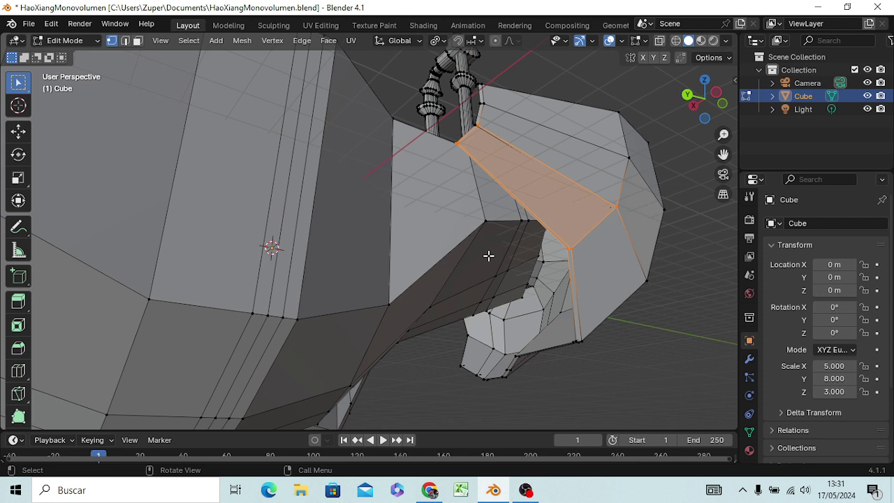
left_click(572, 249)
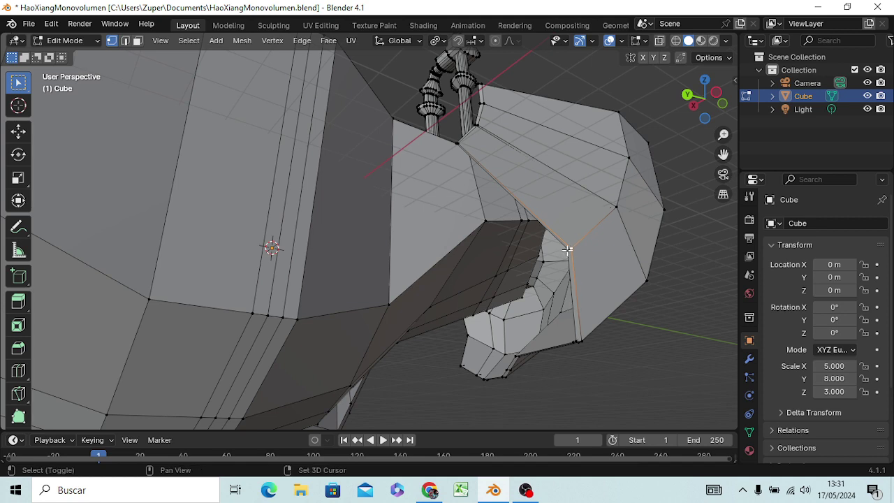
left_click(567, 250, "shift")
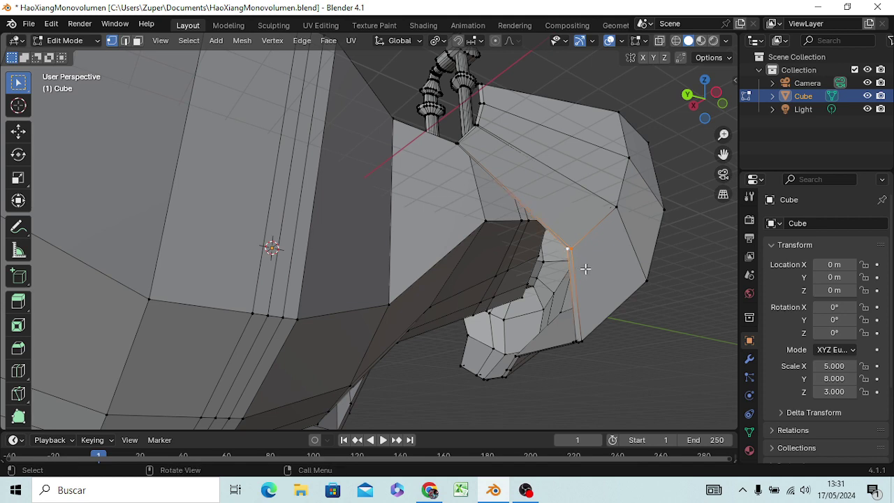
key("ctrl+KP_3")
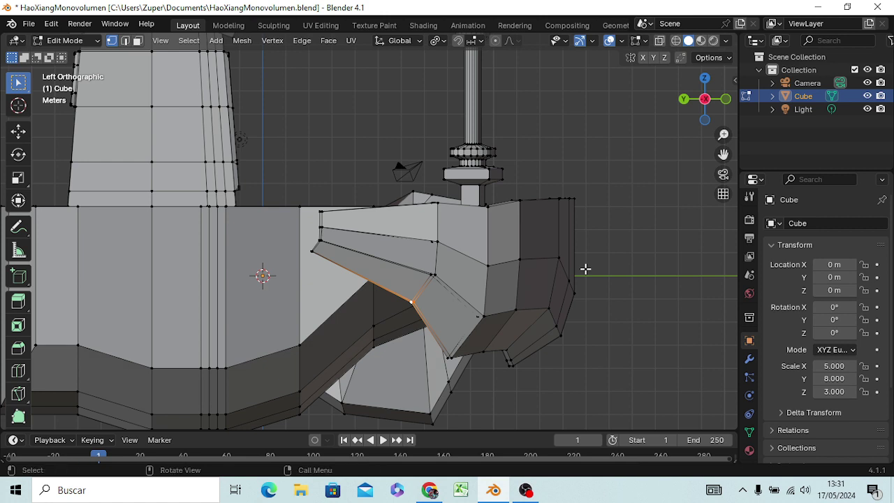
key("g")
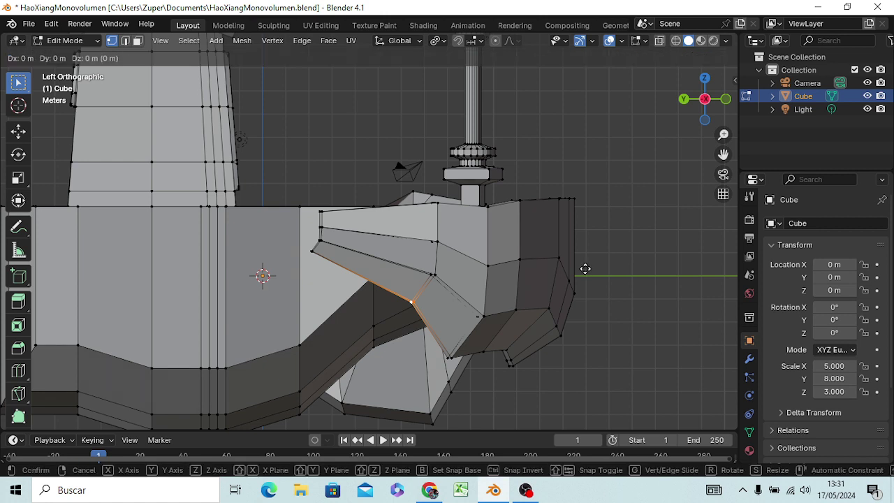
key("z")
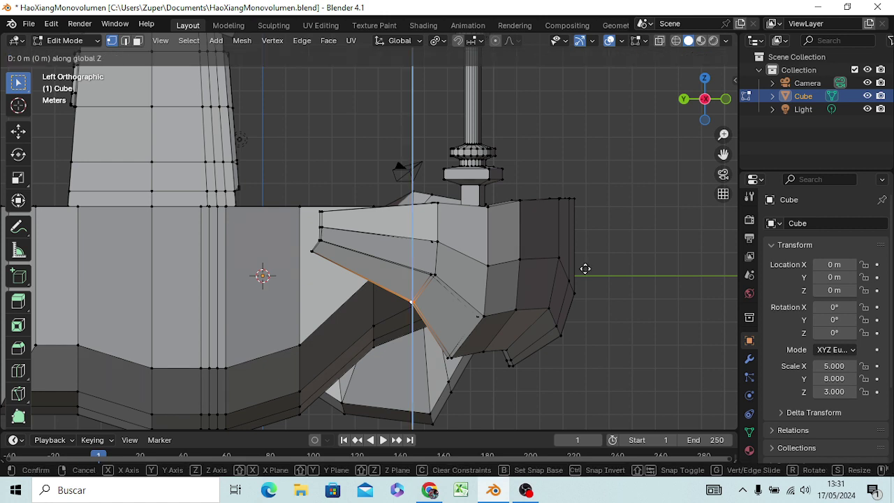
left_click(560, 312)
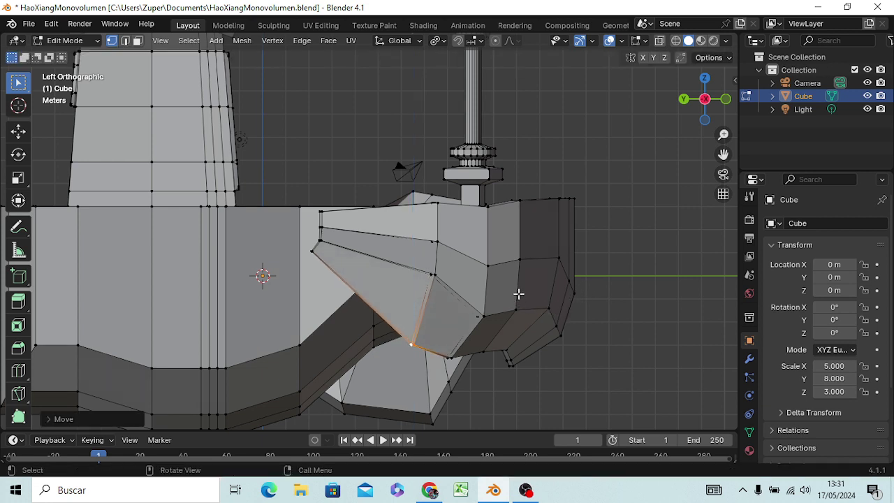
key("g")
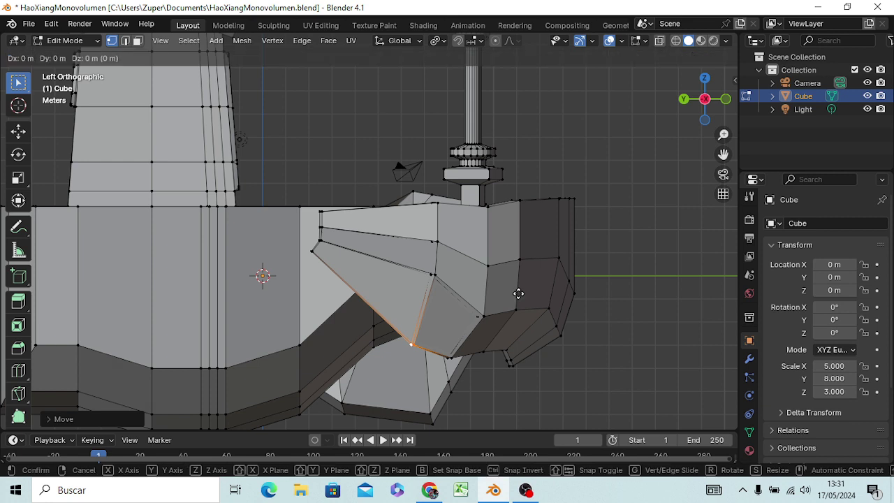
key("y")
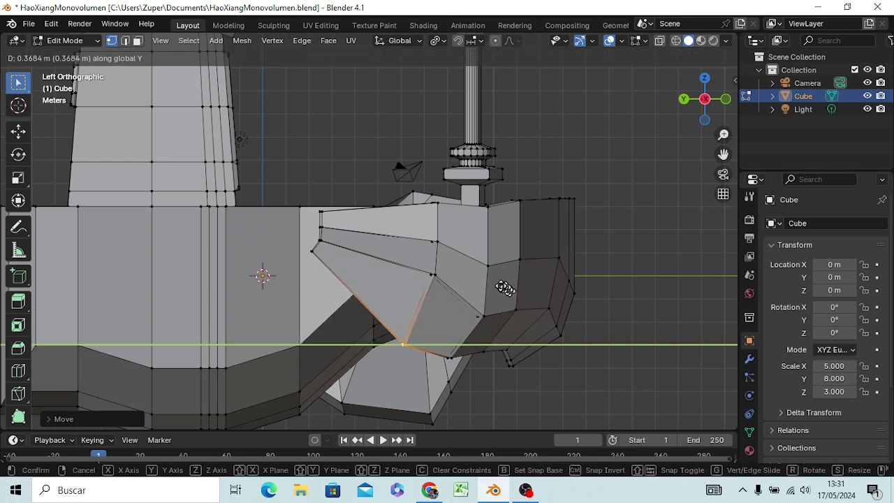
left_click(491, 280)
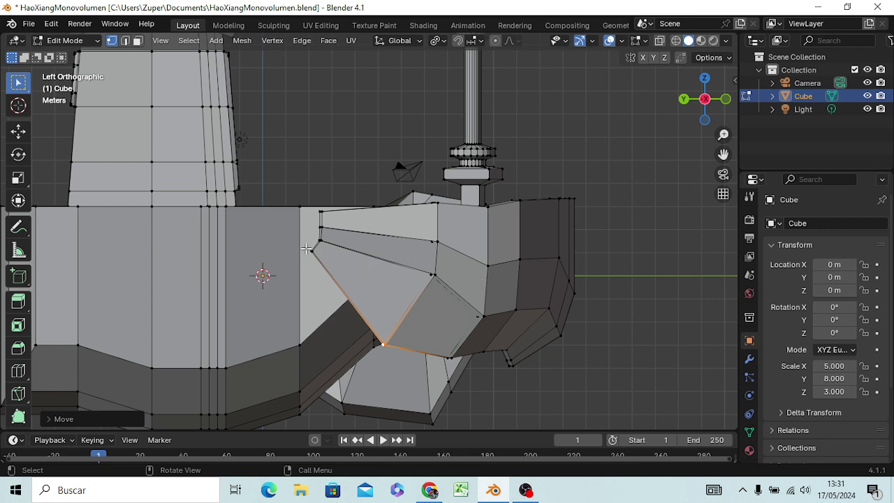
Lower the next vertex on the protrusion's edge about 0.94 m along Z
left_click(315, 260)
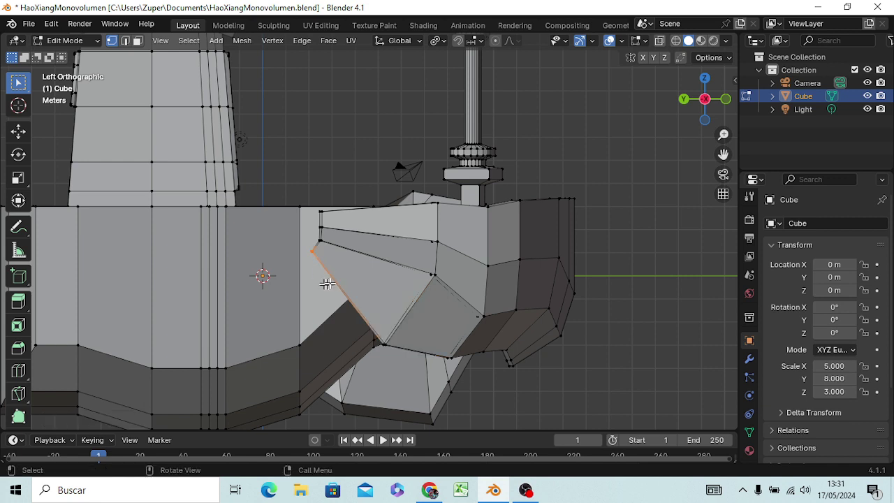
key("g")
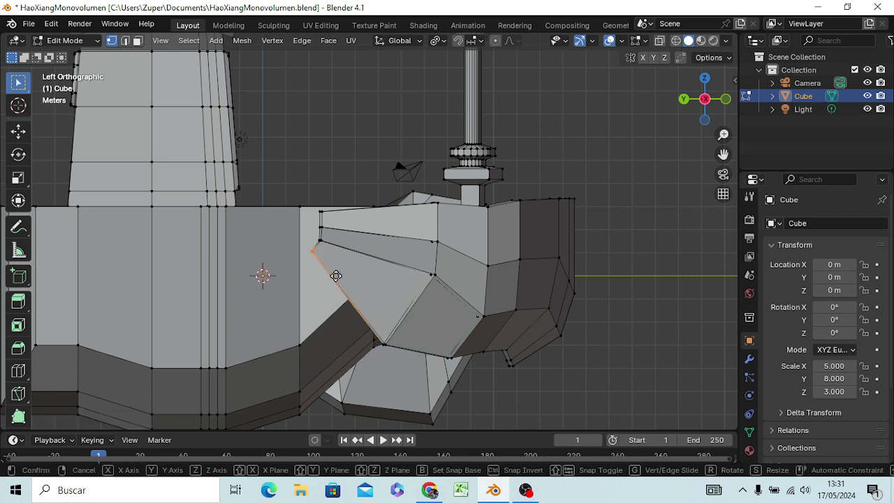
key("z")
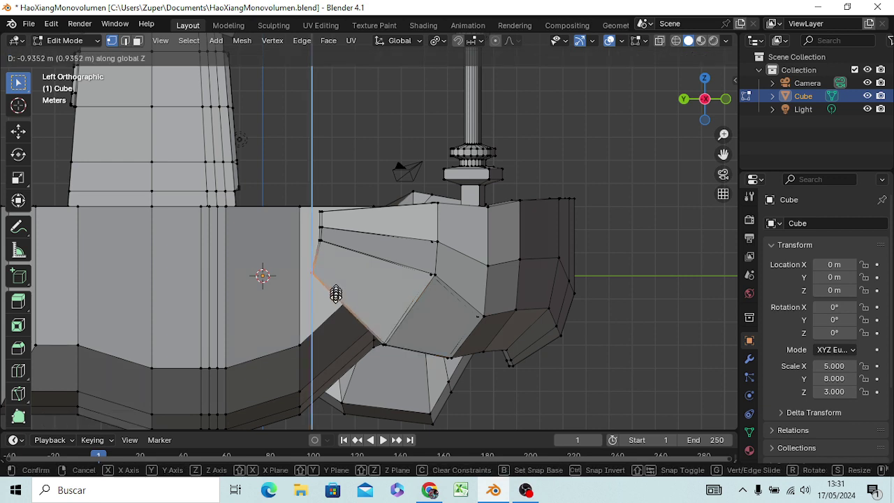
left_click(340, 305)
mouse_move(340, 308)
middle_mouse_down()
mouse_move(389, 319)
mouse_move(451, 309)
middle_mouse_up()
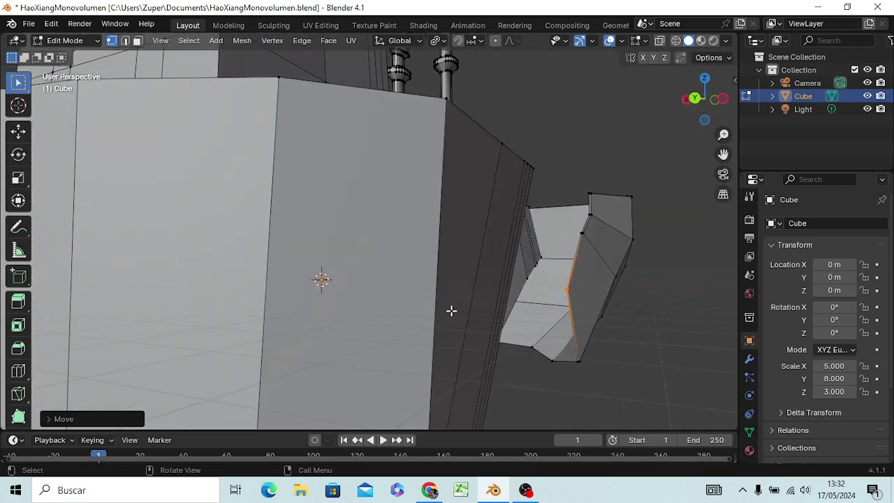
Slide the bow protrusion's outer edge about 0.58 m along the X axis
key("g")
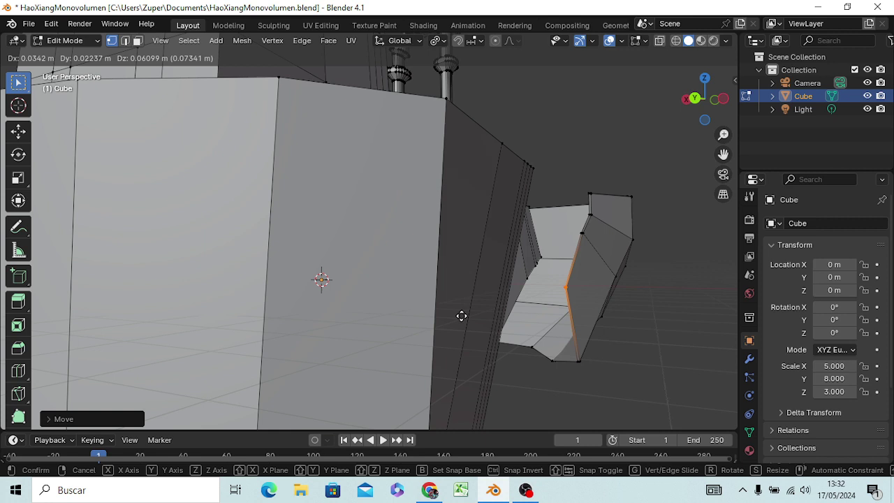
key("x")
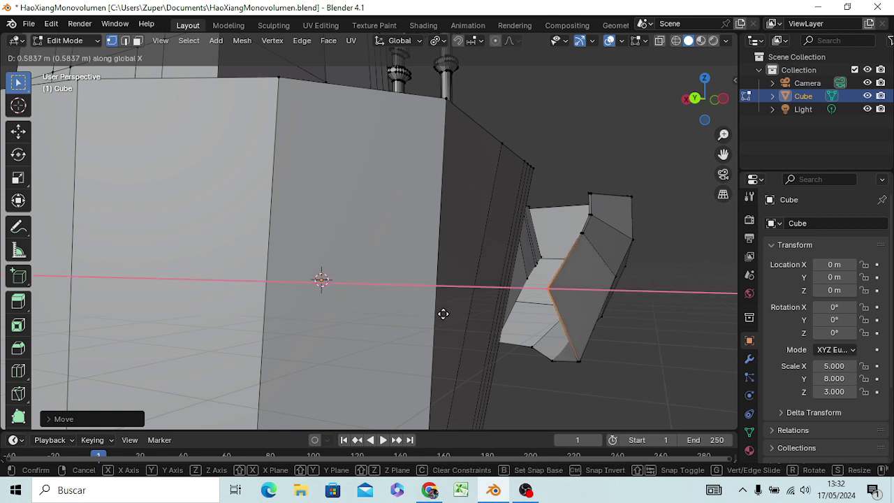
left_click(443, 313)
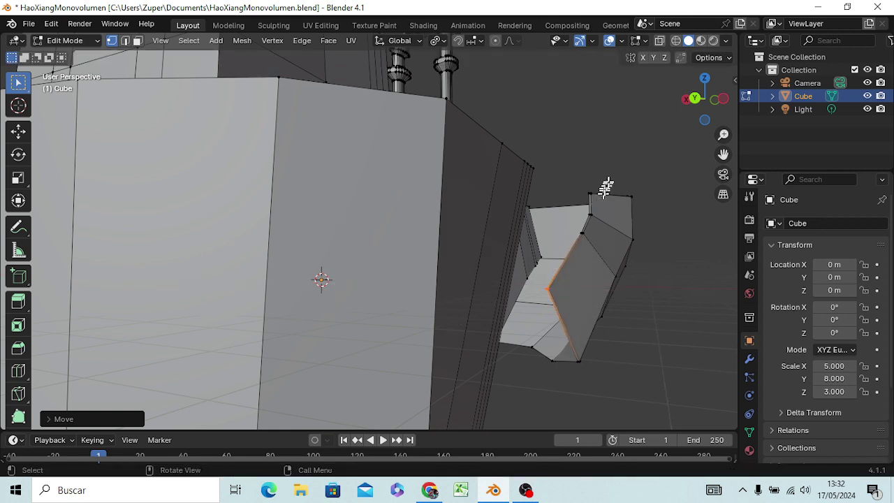
Orbit and zoom around the tugboat to look down on the deck from the front
mouse_move(606, 244)
middle_mouse_down()
mouse_move(443, 321)
mouse_move(300, 295)
middle_mouse_up()
middle_click_drag(249, 271, 376, 279)
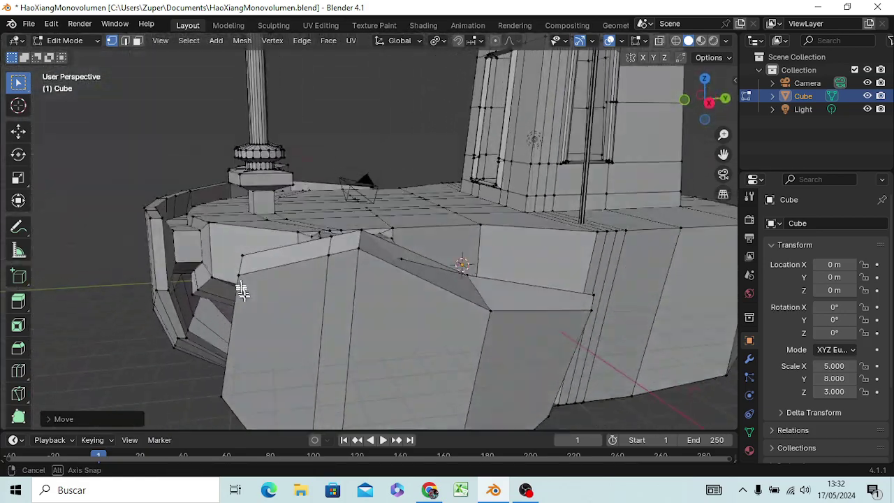
scroll(376, 279, "down", 3)
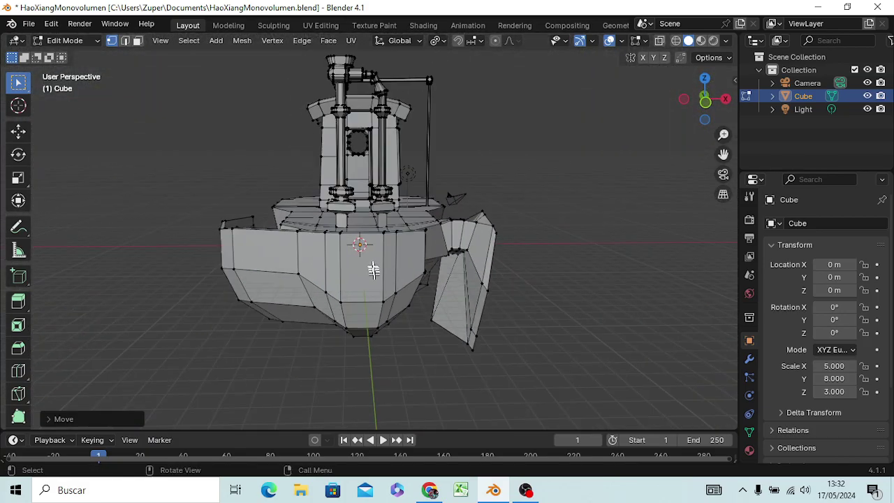
mouse_move(351, 278)
middle_mouse_down()
mouse_move(339, 380)
mouse_move(431, 371)
mouse_move(453, 422)
mouse_move(424, 415)
mouse_move(407, 353)
mouse_move(331, 353)
mouse_move(372, 379)
mouse_move(468, 375)
mouse_move(467, 393)
mouse_move(451, 363)
middle_mouse_up()
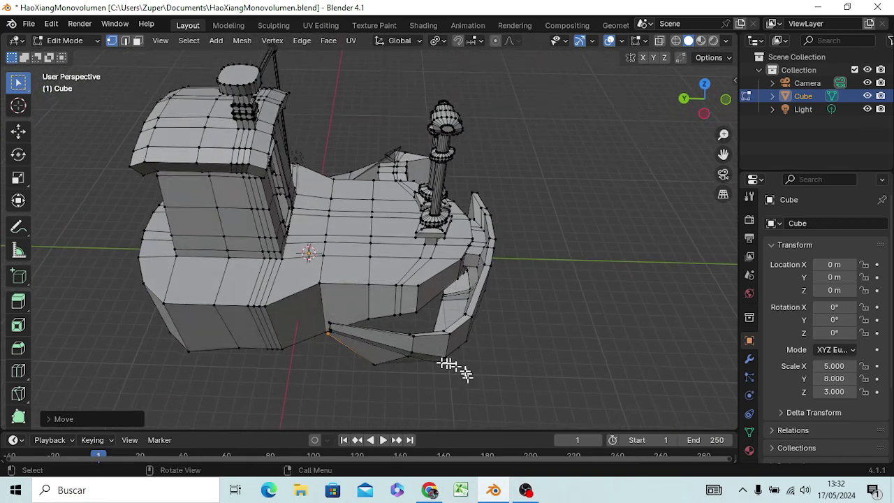
Subdivide the bottom edge of the bow protrusion
left_click(383, 306)
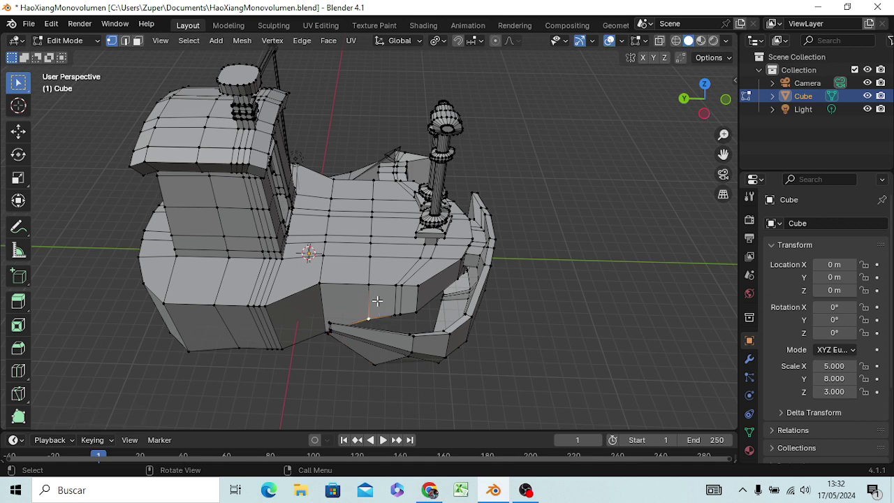
right_click(377, 300)
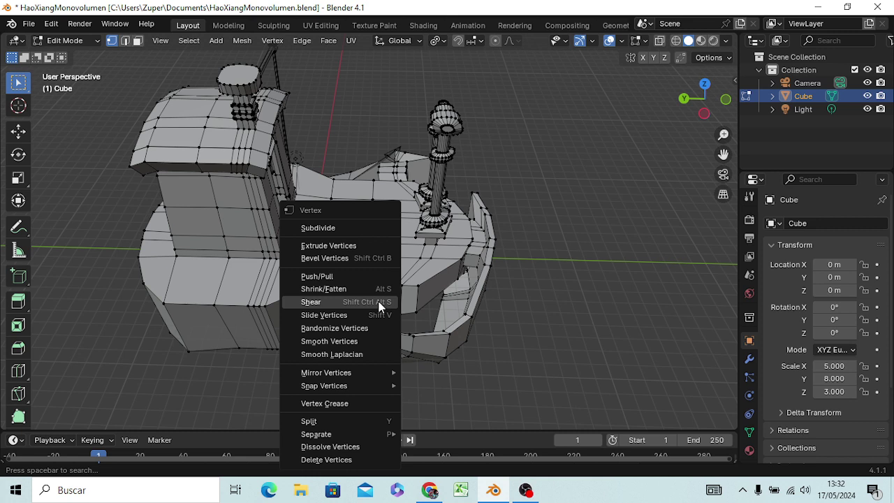
left_click(341, 227)
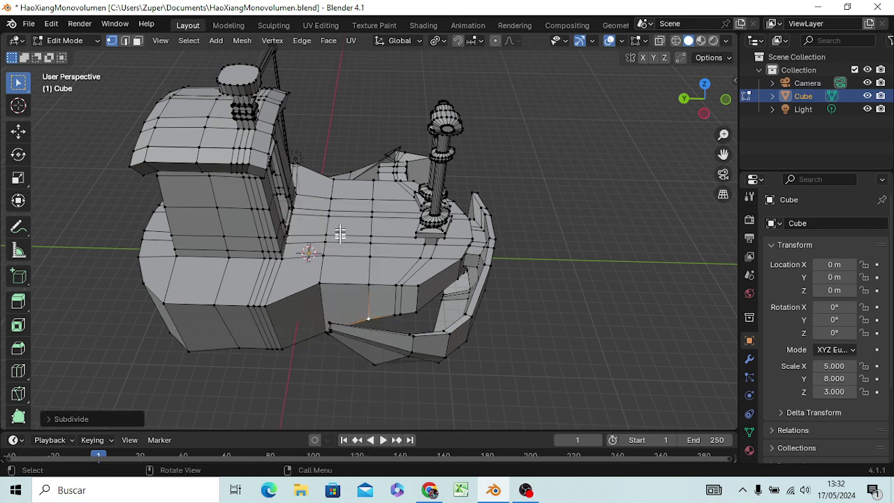
In Face select mode, subdivide the hull face below the deck twice into a grid
left_click(390, 311, "alt")
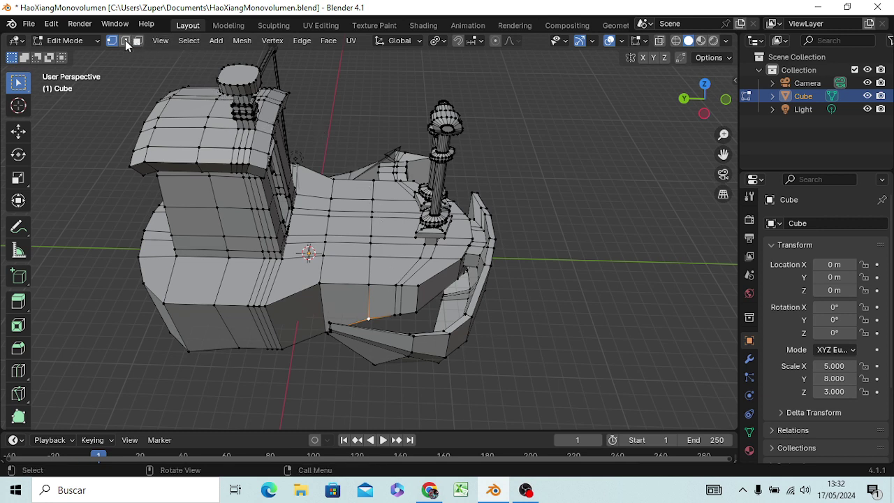
left_click(126, 41)
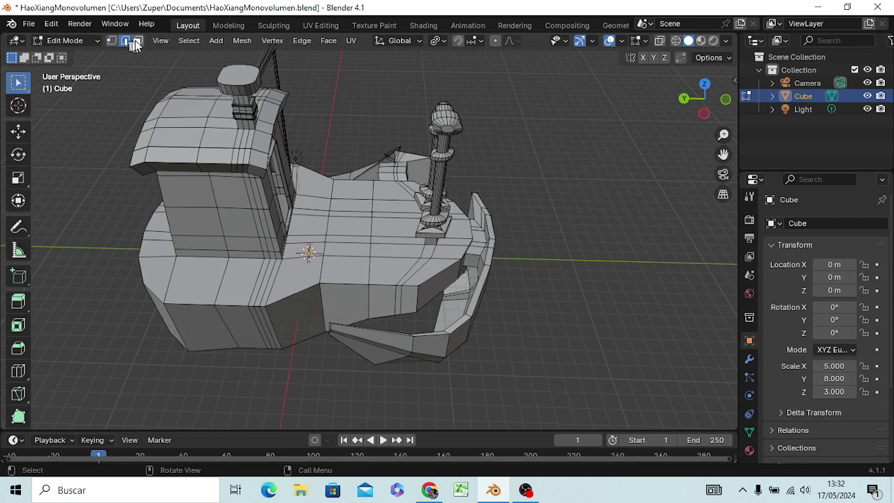
left_click(137, 40)
left_click(379, 306)
right_click(379, 306)
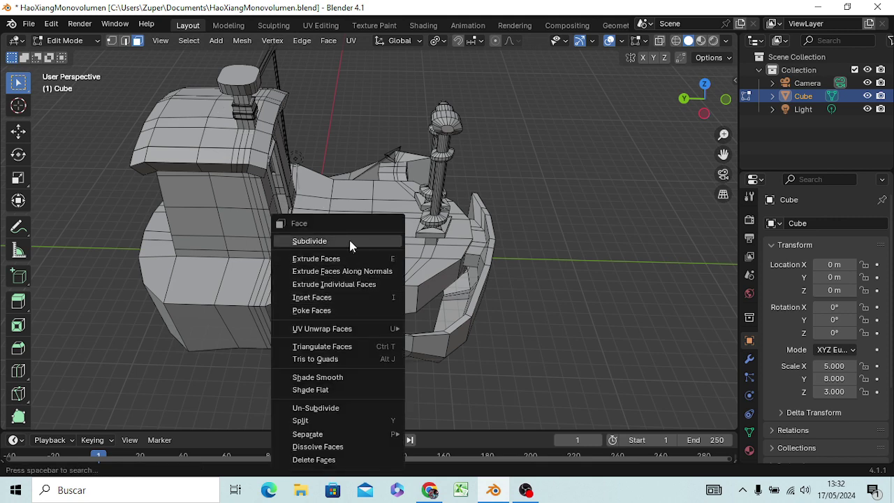
left_click(351, 245)
right_click(378, 299)
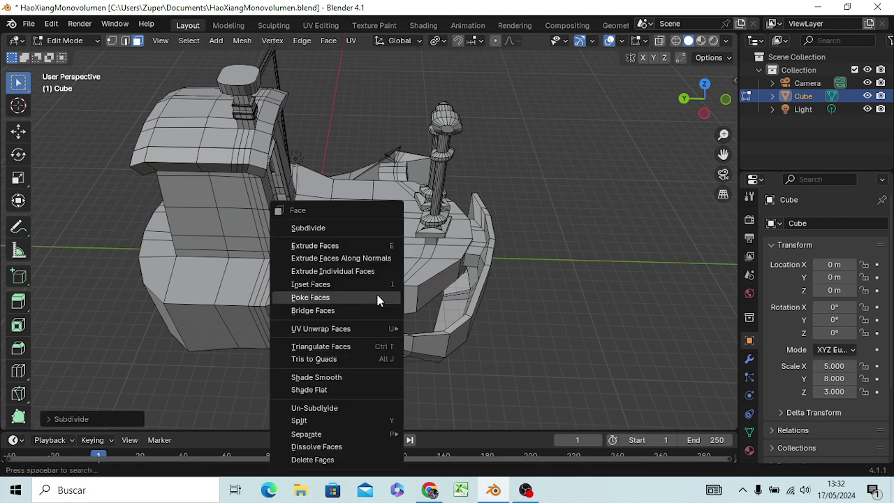
left_click(334, 229)
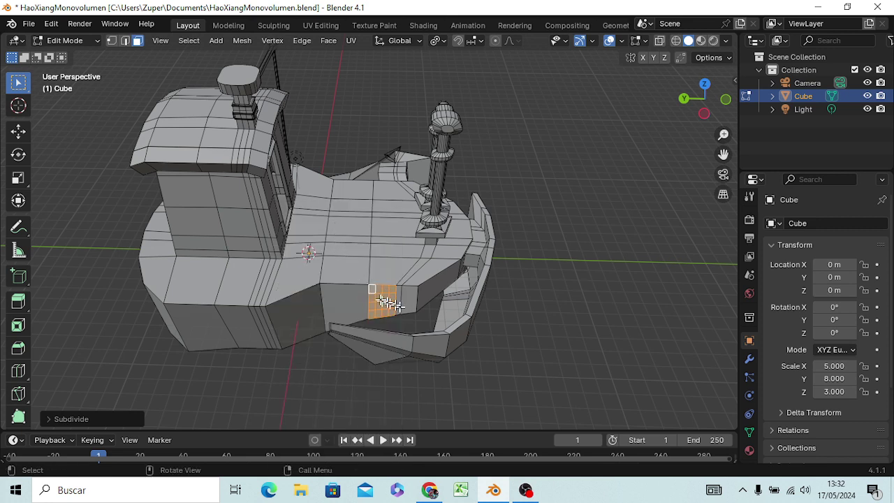
Undo the extra subdivision and select three vertices of the subdivided patch
key("ctrl+z")
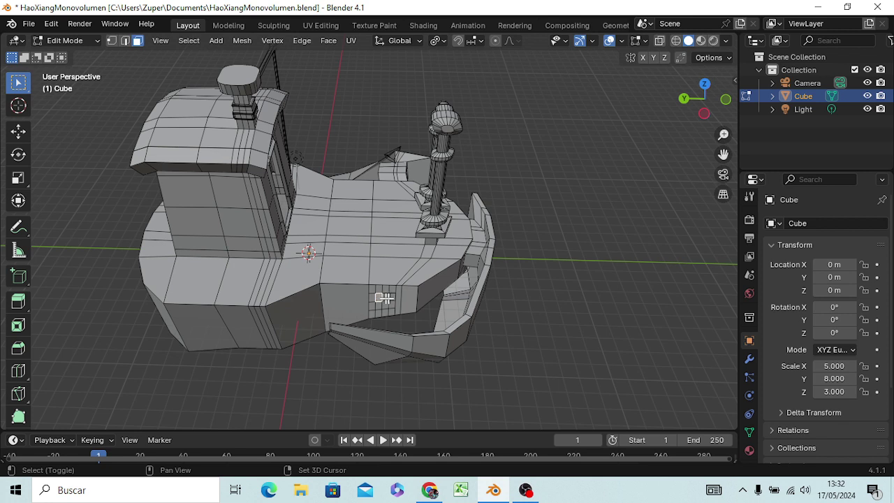
left_click(379, 298, "shift")
left_click(371, 314, "shift")
left_click(385, 313, "shift")
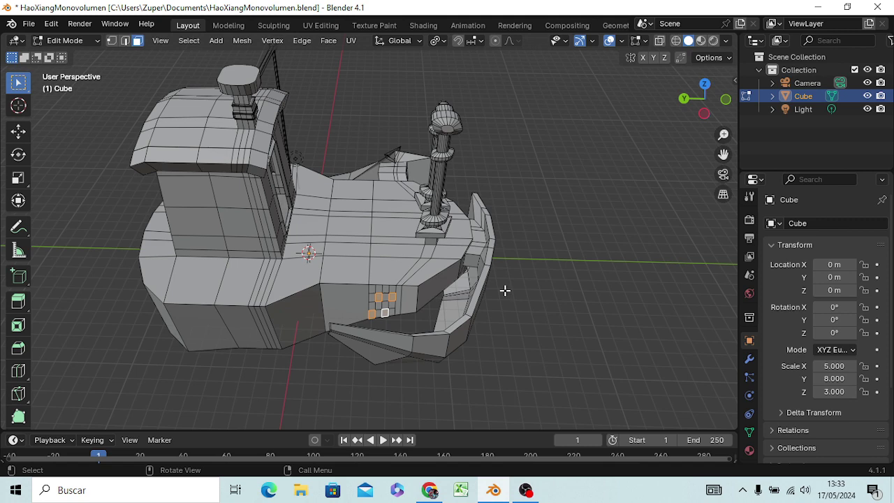
Move the selected vertices from the top view, then return to a perspective view of the boat
key("KP_7")
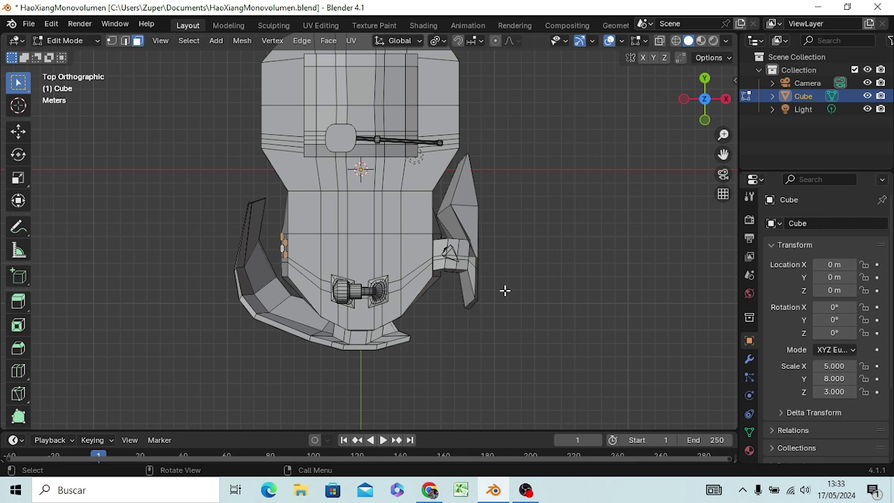
key("g")
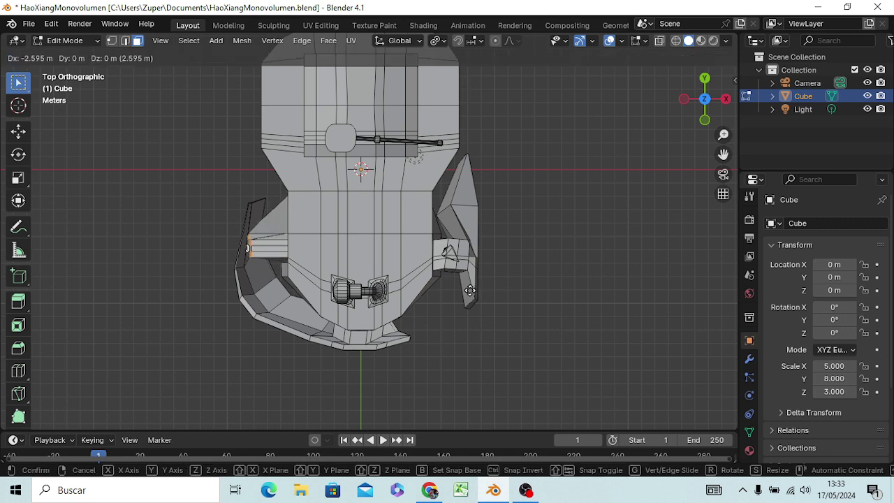
left_click(508, 287)
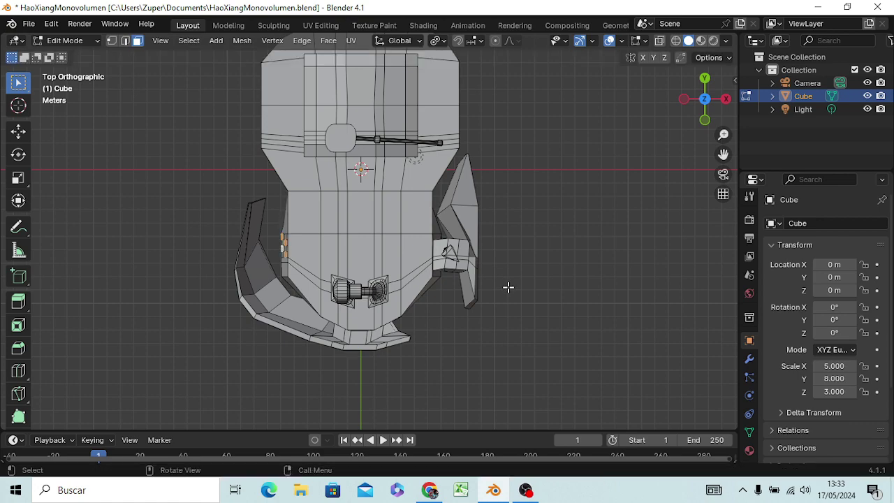
mouse_move(479, 283)
middle_mouse_down()
mouse_move(552, 185)
mouse_move(527, 224)
middle_mouse_up()
left_click(368, 292)
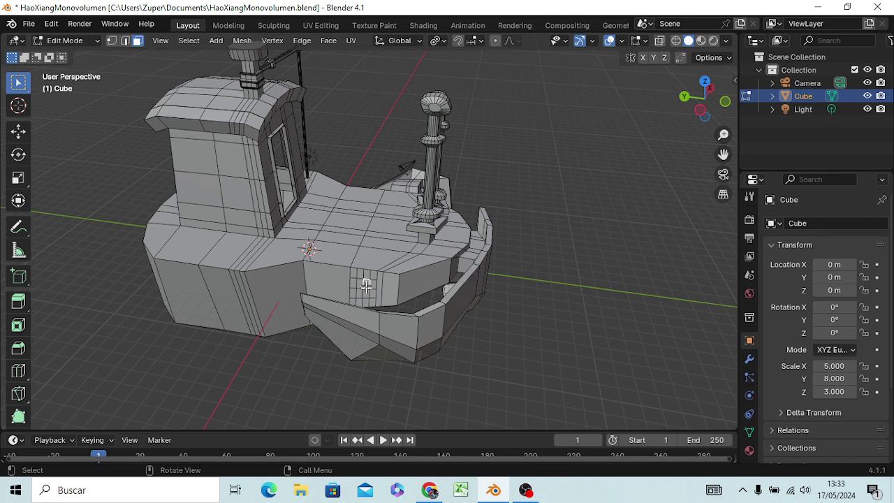
key("ctrl")
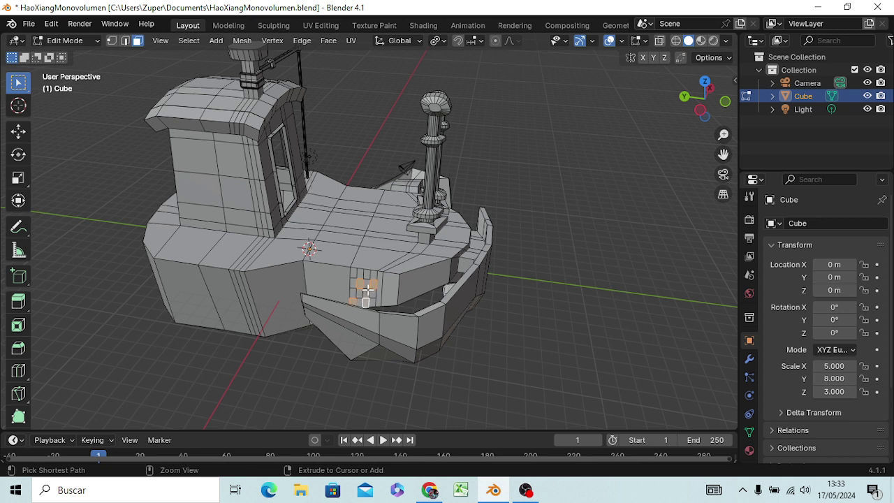
Select the small hull-side faces and apply an inset with no thickness
left_click(367, 289, "ctrl")
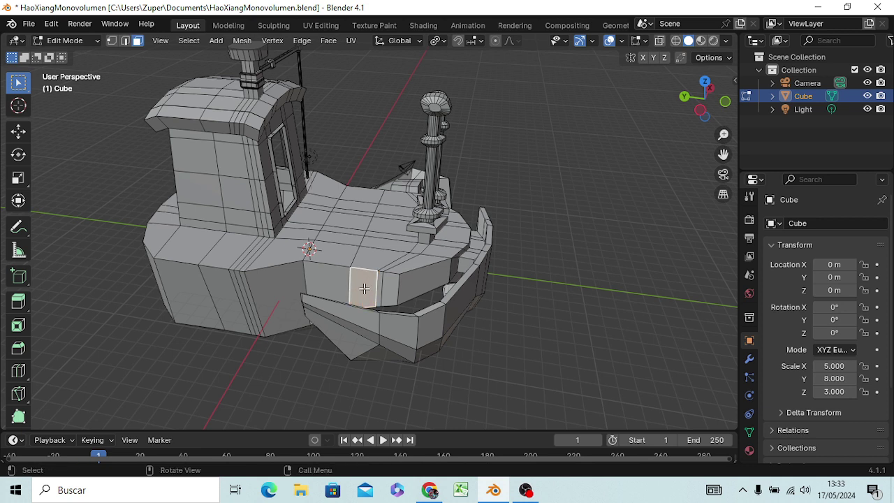
key("i")
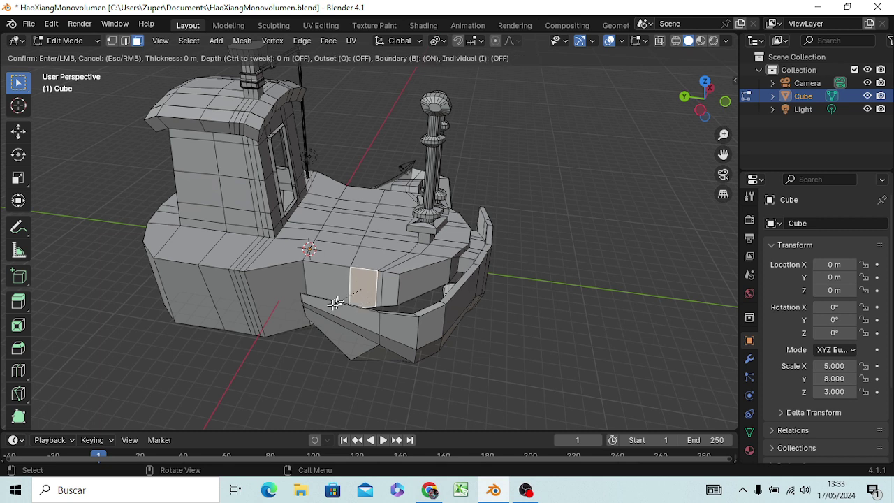
left_click(386, 272)
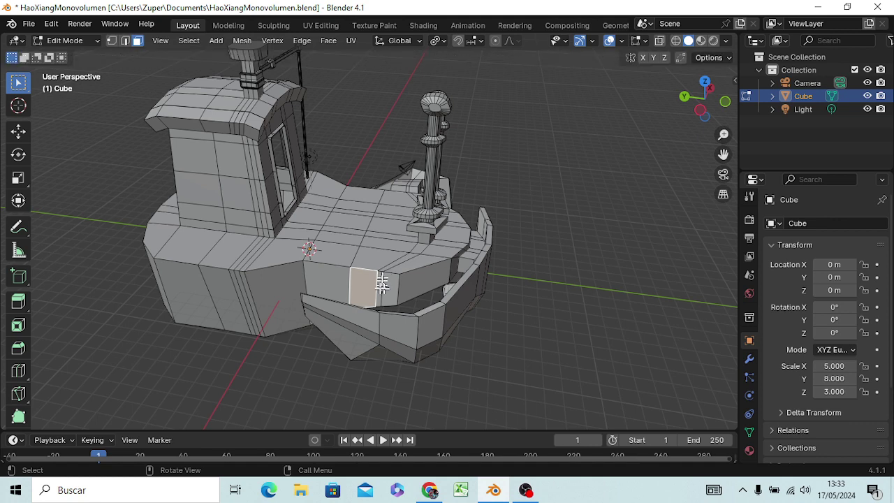
mouse_move(381, 288)
middle_mouse_down()
mouse_move(389, 279)
mouse_move(371, 281)
middle_mouse_up()
Subdivide the hull panel twice into a finer grid, then select one small face
right_click(376, 278)
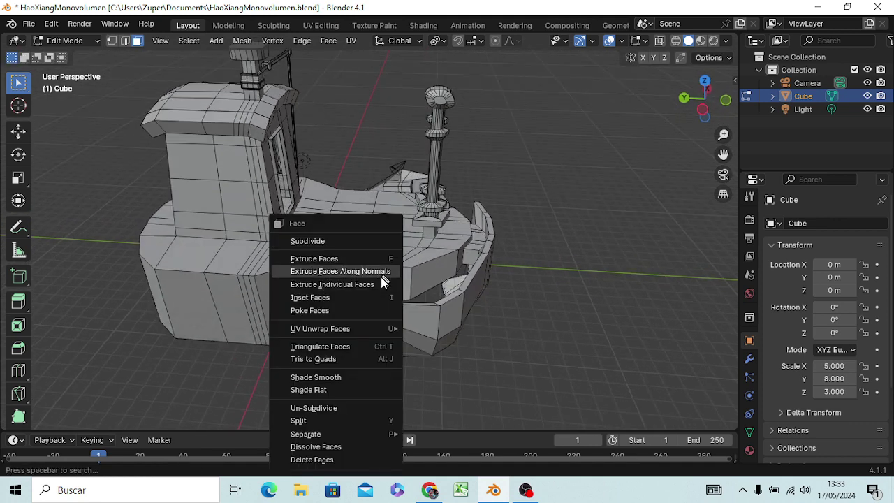
left_click(365, 240)
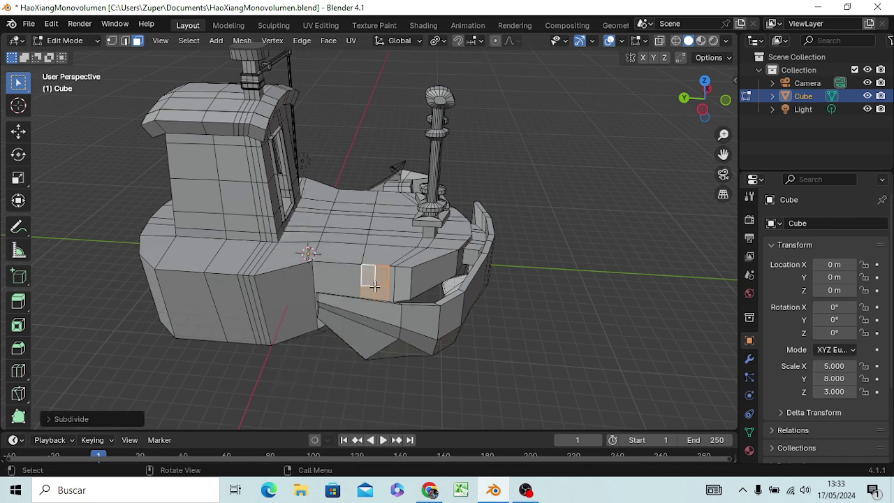
right_click(371, 283)
left_click(341, 227)
left_click(375, 283, "shift")
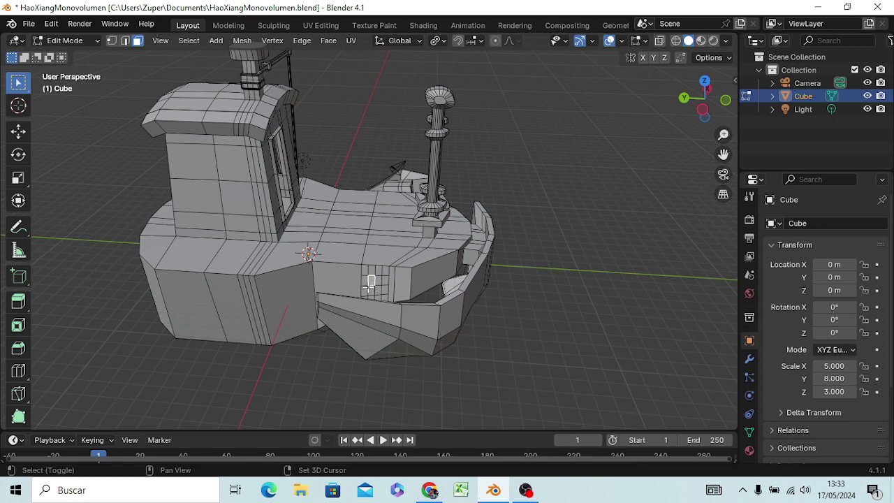
left_click(371, 282, "shift")
right_click(378, 281)
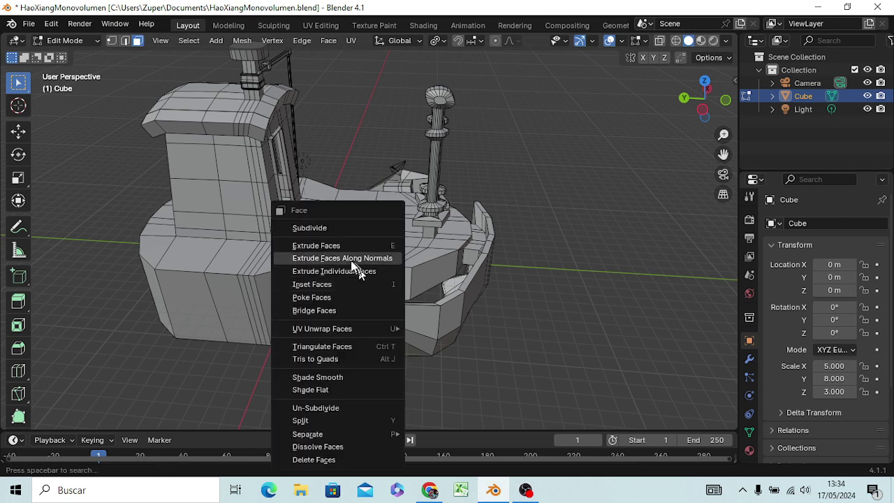
key("Escape")
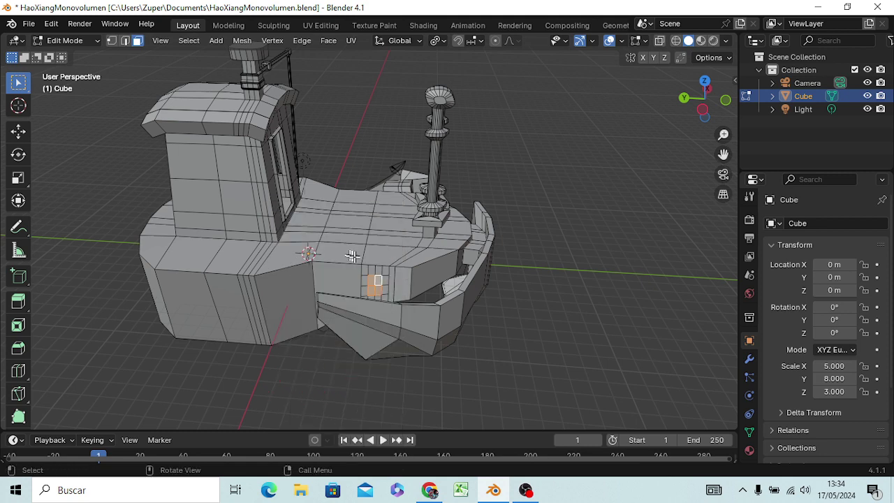
Inset the small hull face and extrude it about 1.86 m outward into a square peg
key("i")
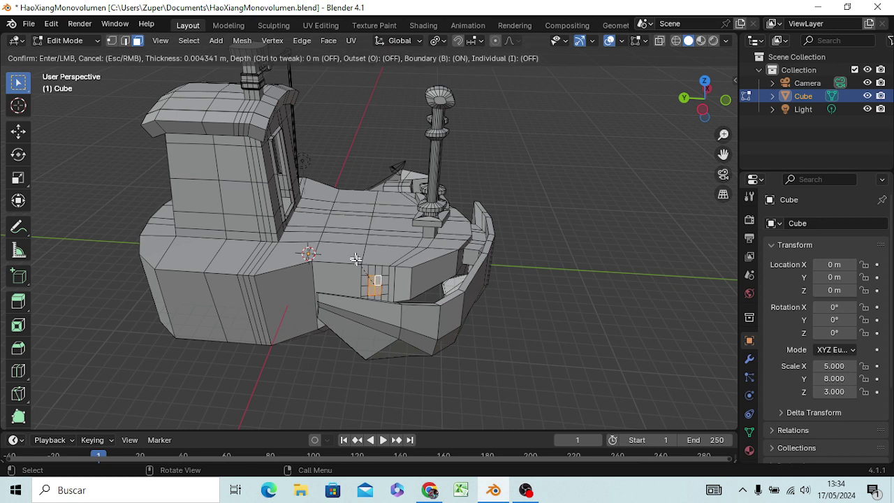
left_click(357, 258)
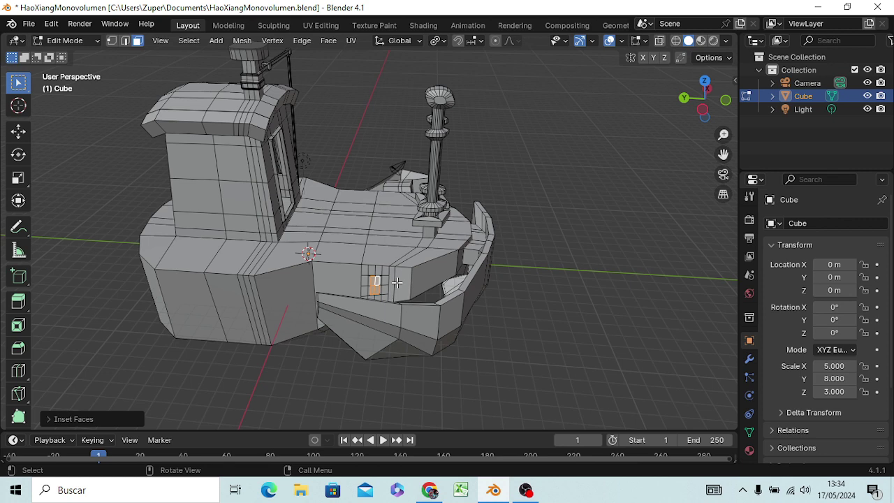
key("e")
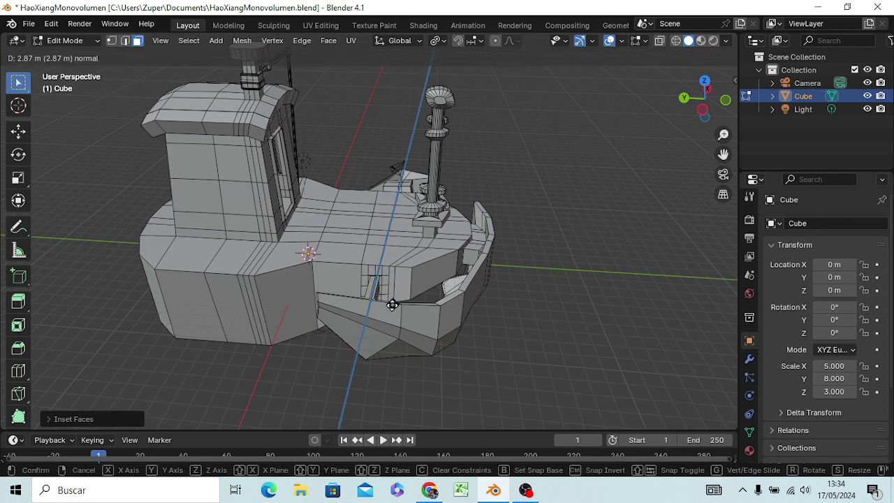
right_click(393, 300)
mouse_move(393, 301)
middle_mouse_down()
mouse_move(397, 311)
mouse_move(289, 321)
middle_mouse_up()
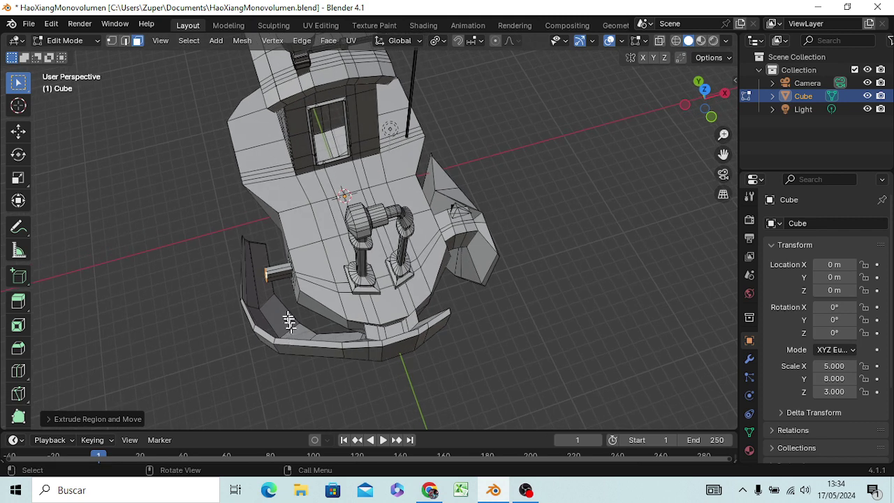
key("e")
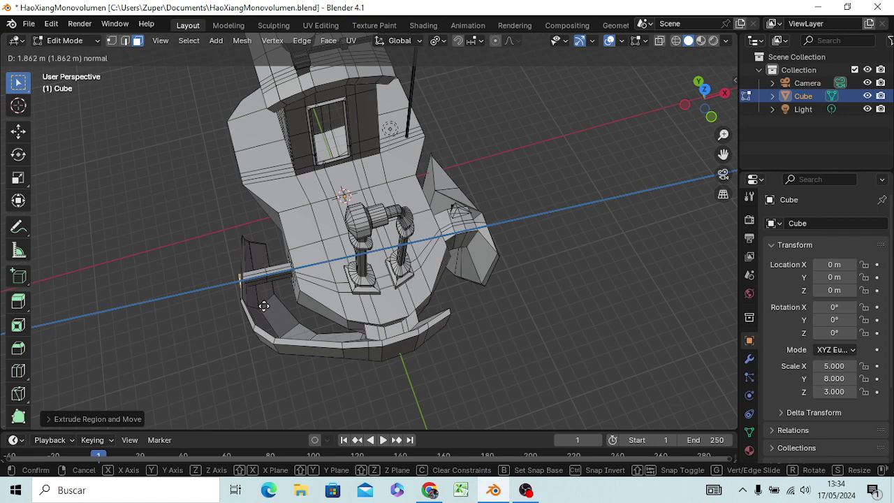
left_click(264, 306)
middle_click_drag(266, 308, 398, 230)
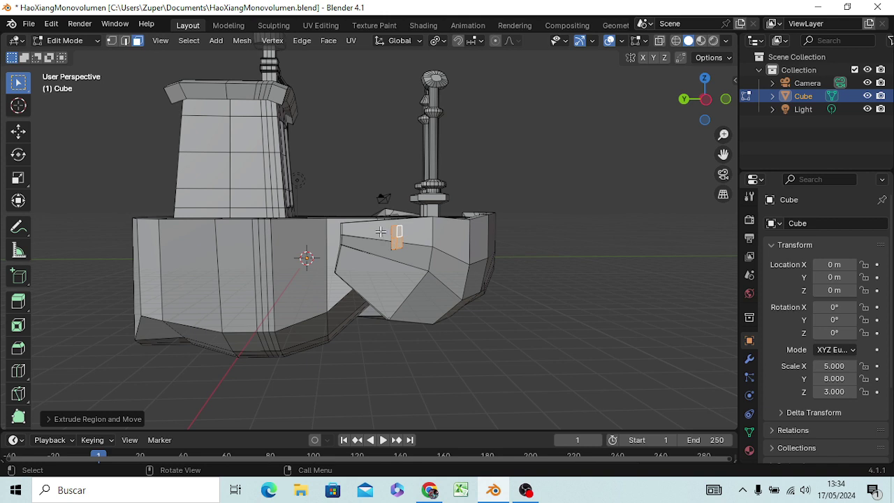
Select the upper and lower bow face strips and slide them along X
left_click(380, 231)
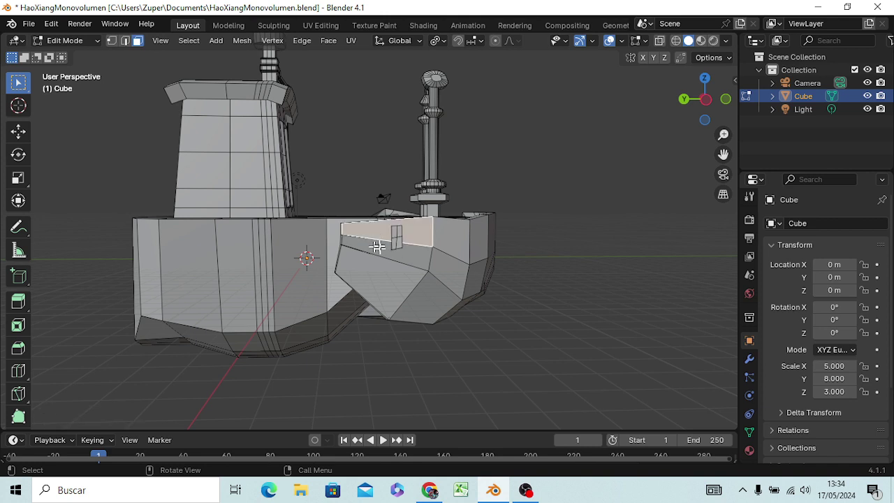
left_click(377, 249)
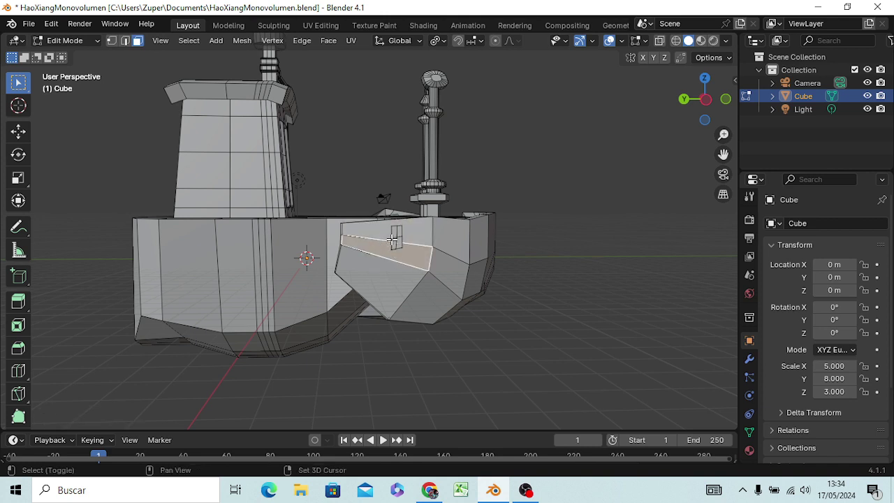
left_click(383, 235, "shift")
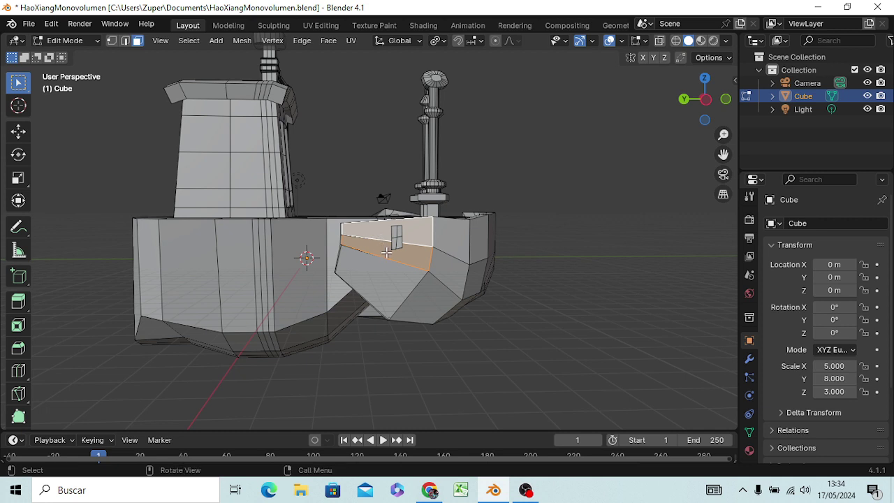
key("g")
key("y")
key("x")
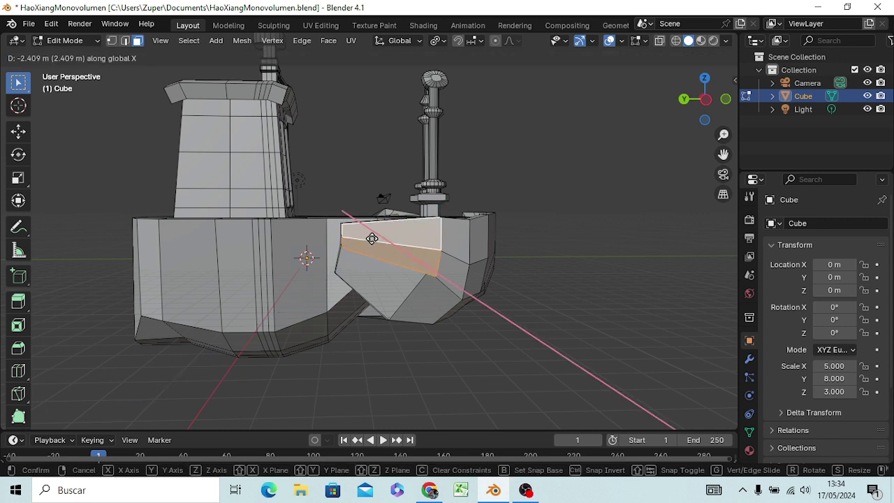
left_click(372, 239)
mouse_move(423, 294)
middle_mouse_down()
mouse_move(439, 257)
mouse_move(484, 345)
middle_mouse_up()
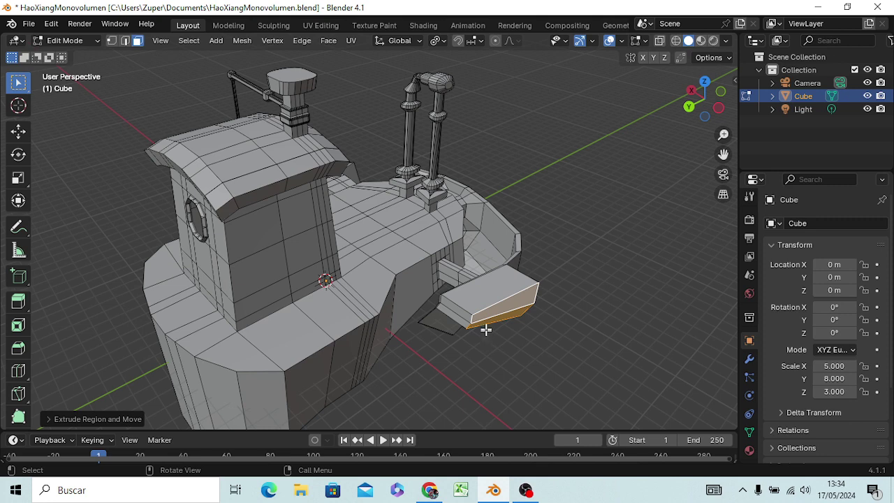
Undo the extruded bow block and reselect the small face on the bow side
key("ctrl+z")
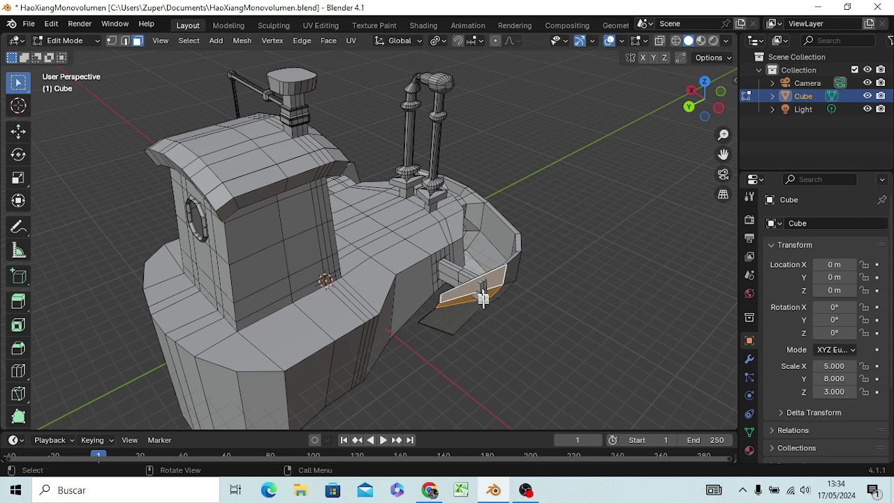
left_click(482, 291, "shift")
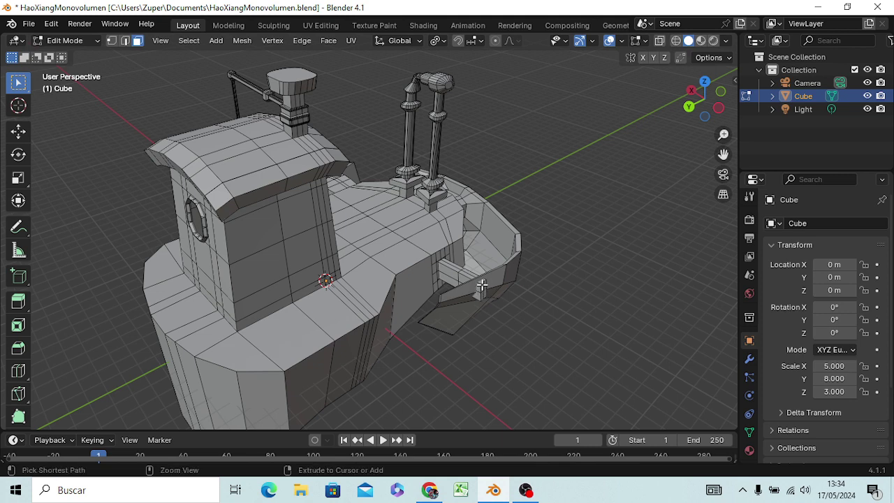
left_click(482, 289, "ctrl")
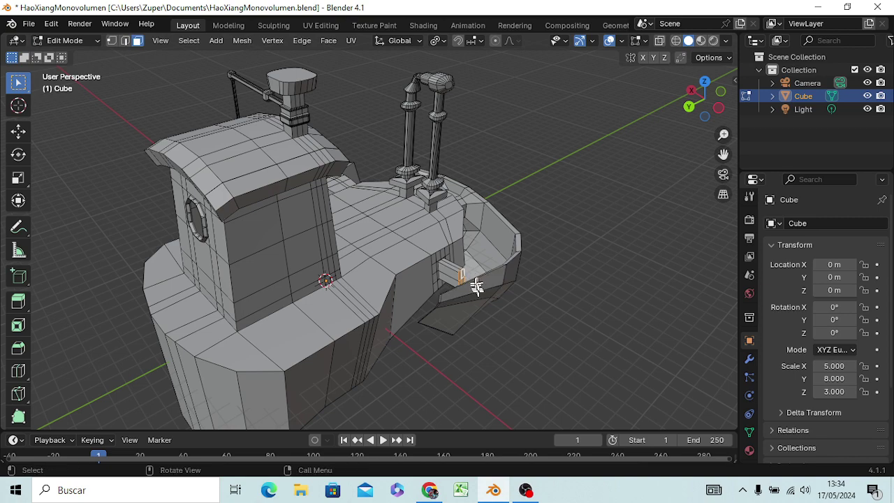
middle_click_drag(479, 299, 554, 308)
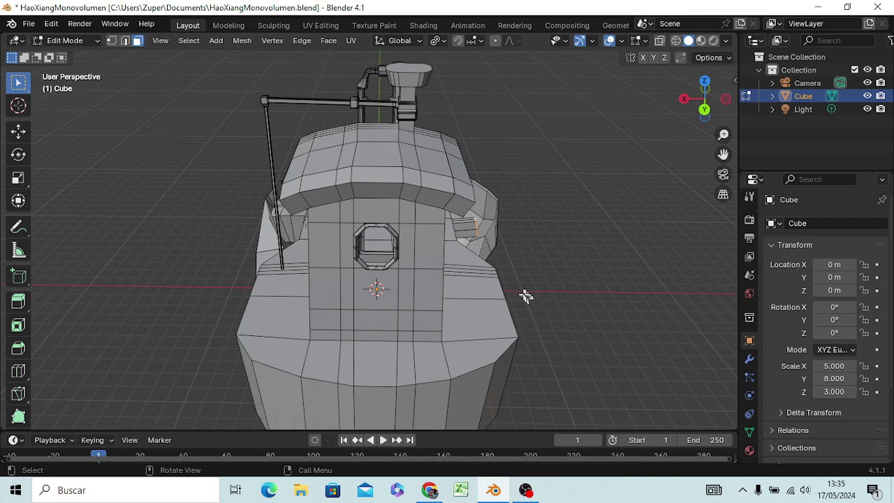
Rotate the small bow edge about 37 degrees
key("r")
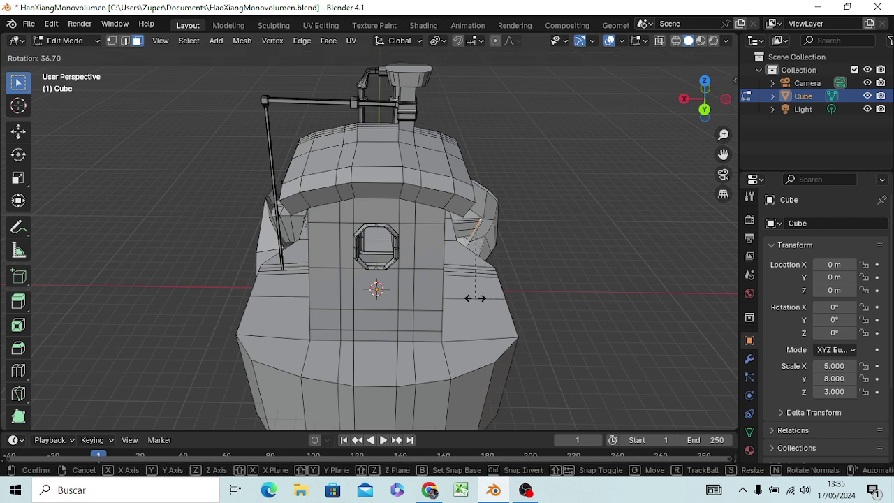
left_click(475, 299)
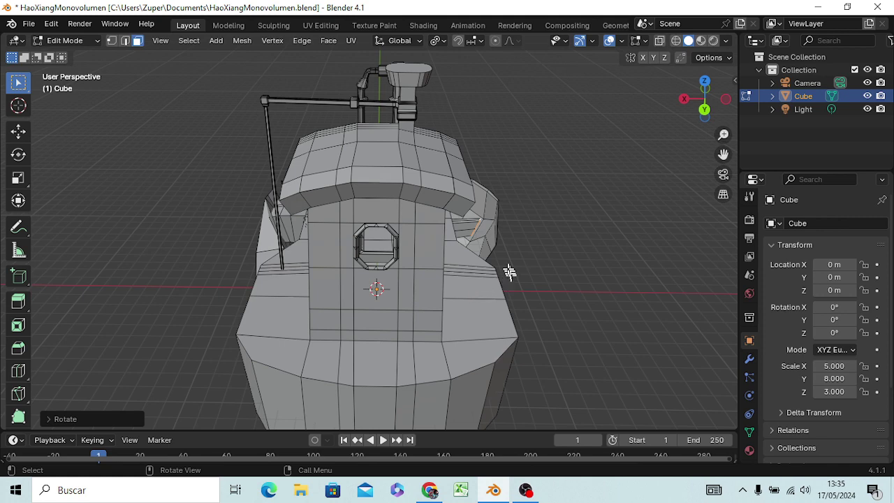
middle_click_drag(508, 269, 498, 244)
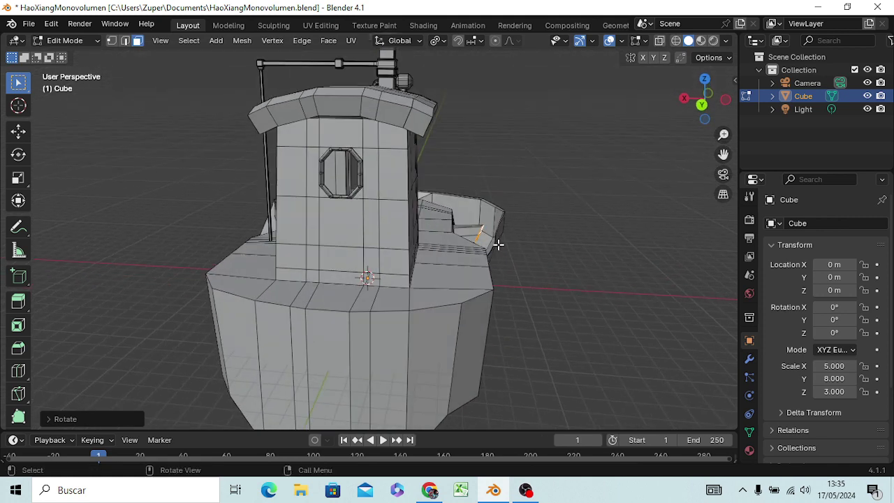
key("g")
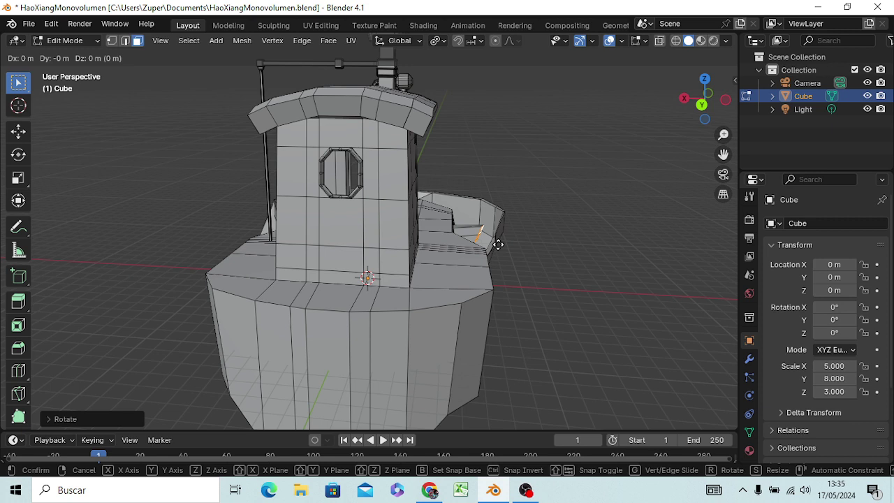
key("Escape")
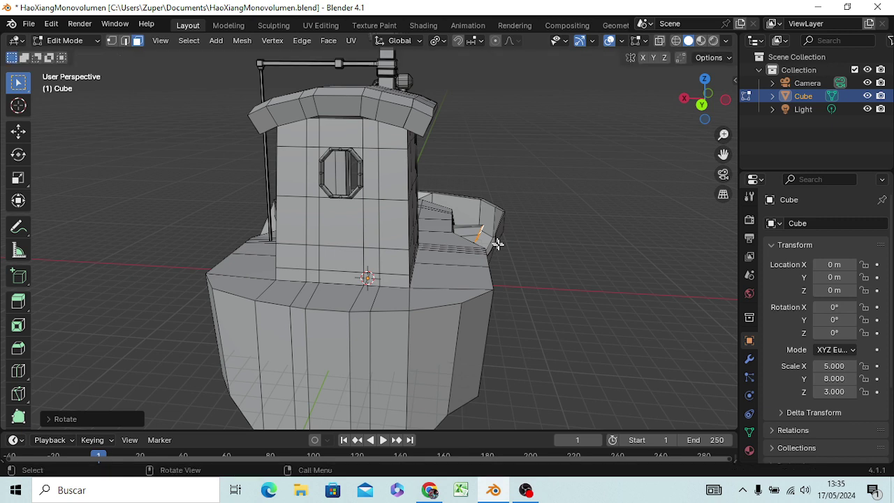
Extrude the edge 1.451 m outward along its normal
key("g")
key("z")
key("z")
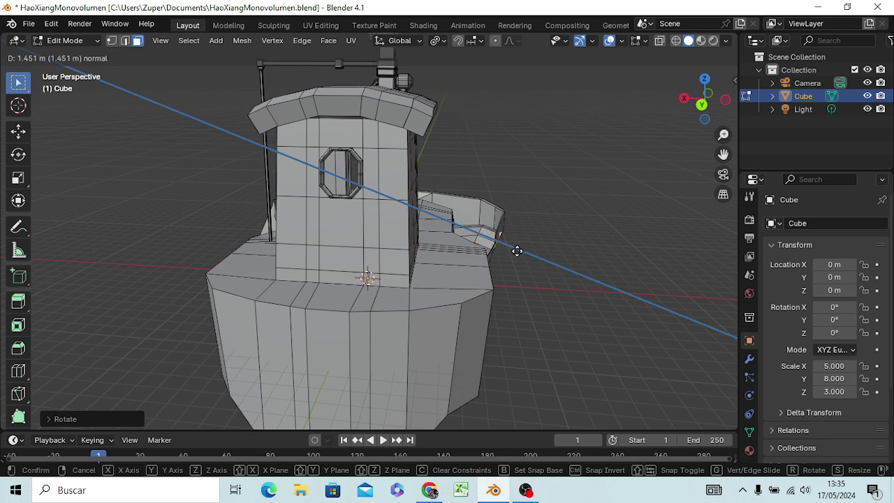
left_click(517, 251)
mouse_move(521, 259)
middle_mouse_down()
mouse_move(458, 269)
mouse_move(463, 262)
middle_mouse_up()
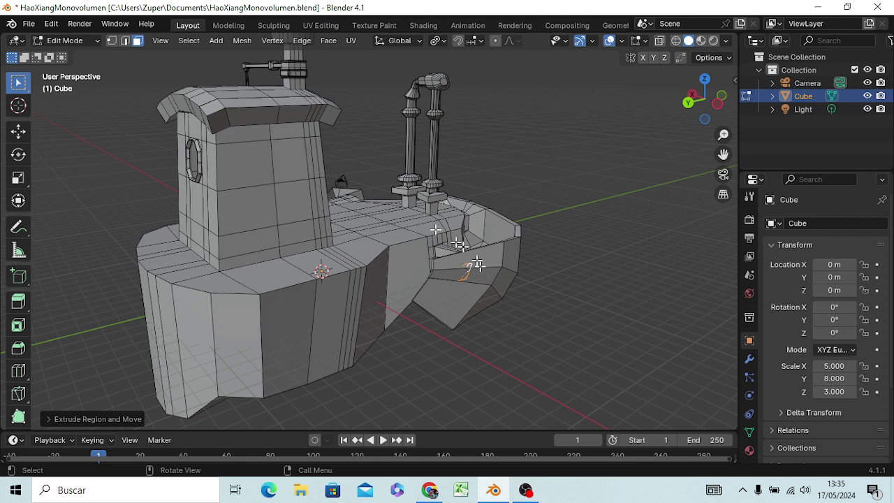
In Edge mode, move the two horizontal bow-side edges about -0.444 m along X
left_click(126, 42)
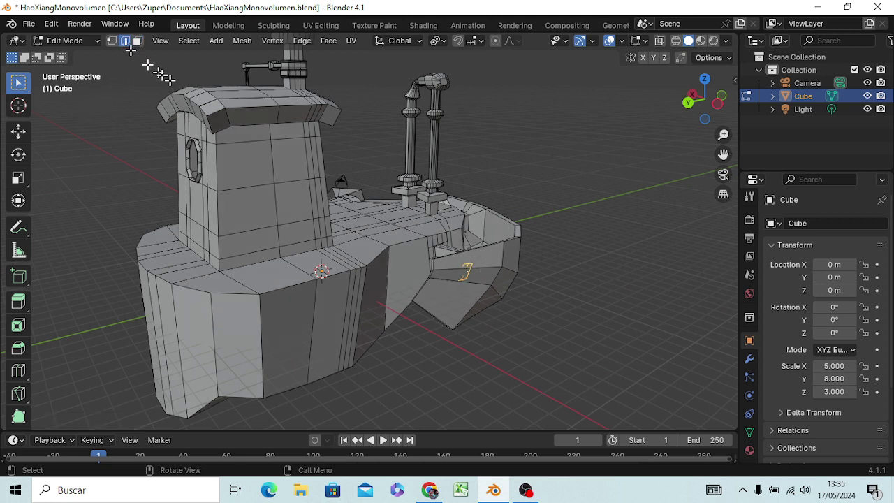
left_click(477, 267)
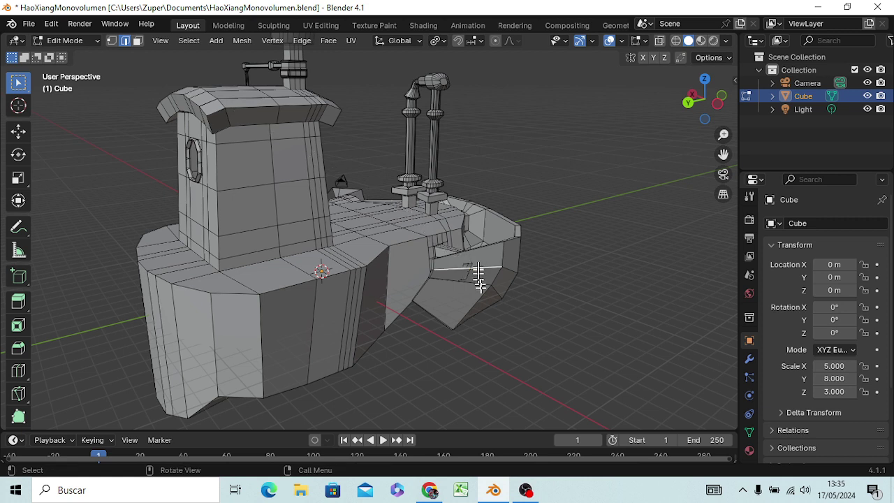
left_click(472, 281, "shift")
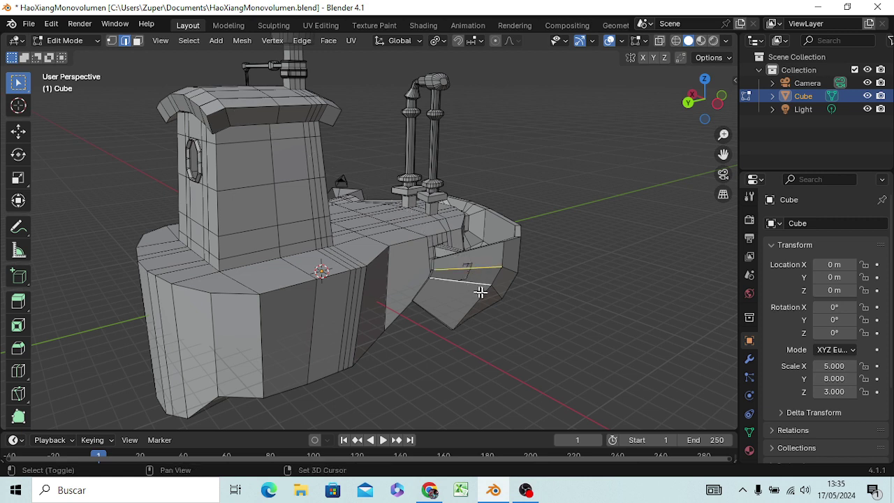
key("g")
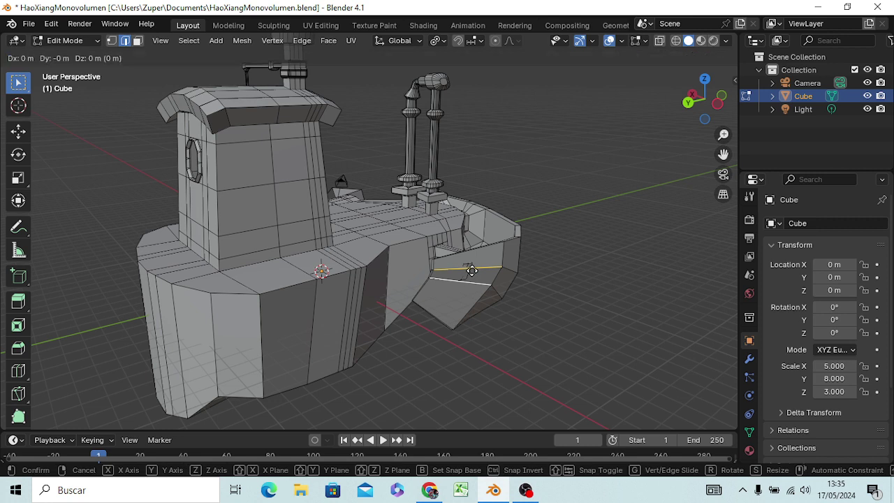
key("x")
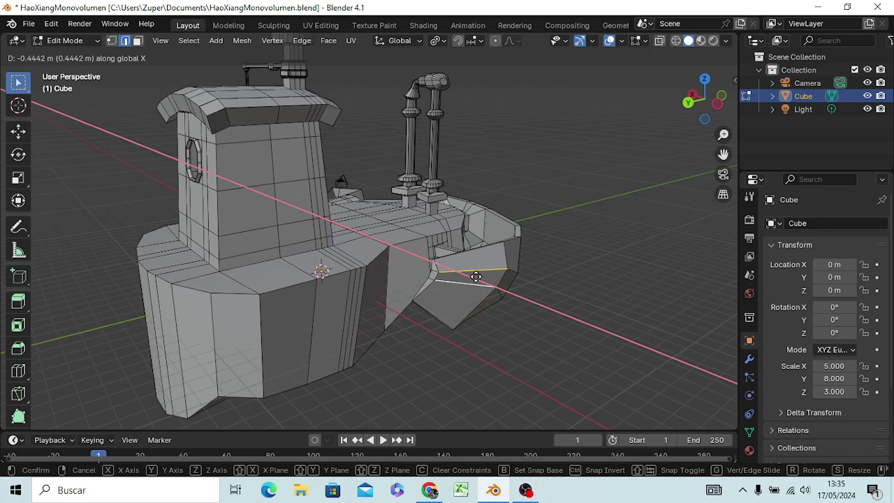
left_click(475, 276)
mouse_move(613, 349)
middle_mouse_down()
mouse_move(502, 368)
mouse_move(431, 405)
mouse_move(422, 392)
mouse_move(361, 385)
mouse_move(325, 360)
mouse_move(310, 299)
mouse_move(203, 279)
mouse_move(146, 282)
mouse_move(171, 341)
mouse_move(365, 294)
mouse_move(368, 315)
mouse_move(337, 326)
mouse_move(261, 315)
mouse_move(368, 322)
mouse_move(360, 318)
middle_mouse_up()
Orbit around the tugboat from front, sides and back, then switch to the OBS Studio window
scroll(366, 290, "up", 1)
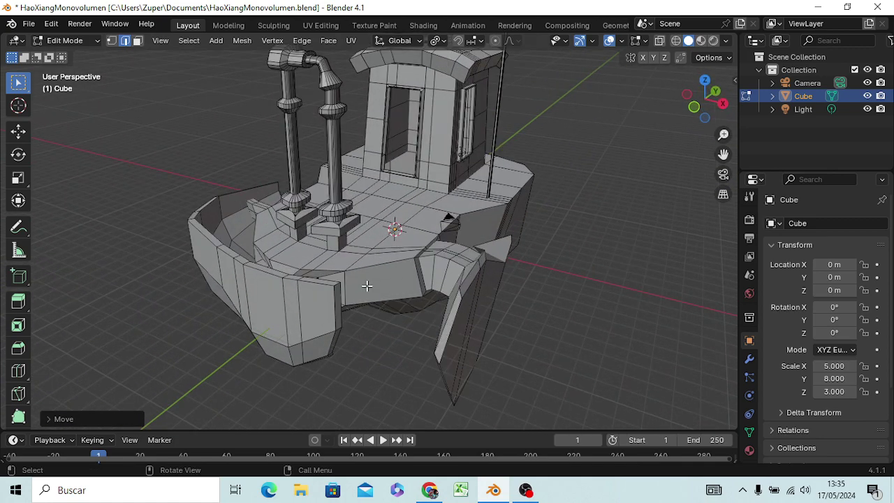
scroll(365, 287, "down", 3)
mouse_move(395, 282)
middle_mouse_down()
mouse_move(396, 301)
mouse_move(329, 284)
mouse_move(287, 307)
mouse_move(279, 300)
middle_mouse_up()
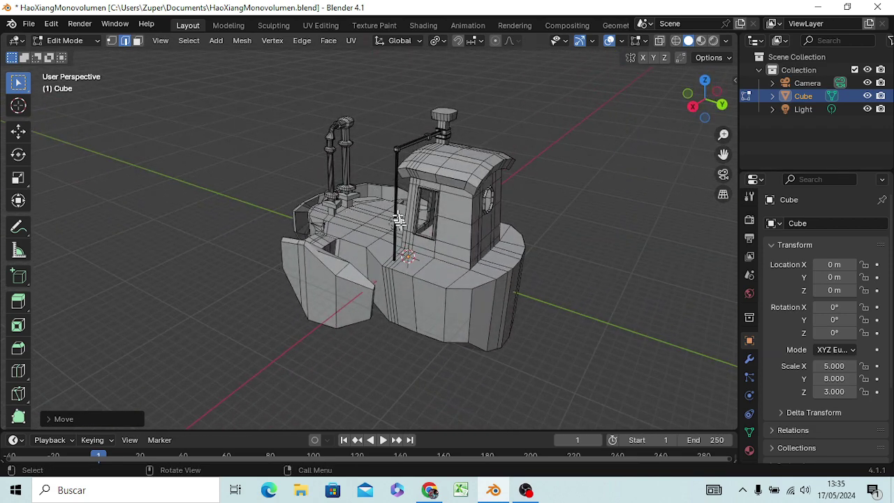
mouse_move(399, 220)
middle_mouse_down()
mouse_move(459, 242)
mouse_move(539, 232)
middle_mouse_up()
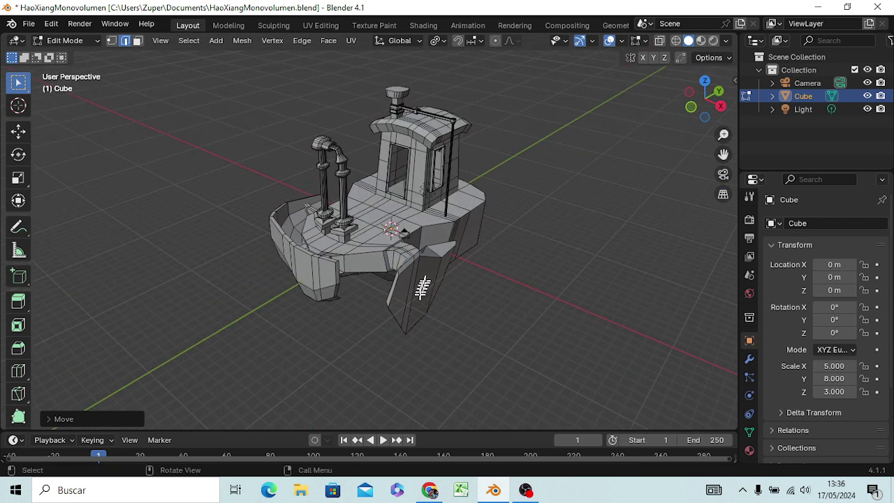
mouse_move(480, 250)
middle_mouse_down()
mouse_move(405, 197)
mouse_move(489, 213)
middle_mouse_up()
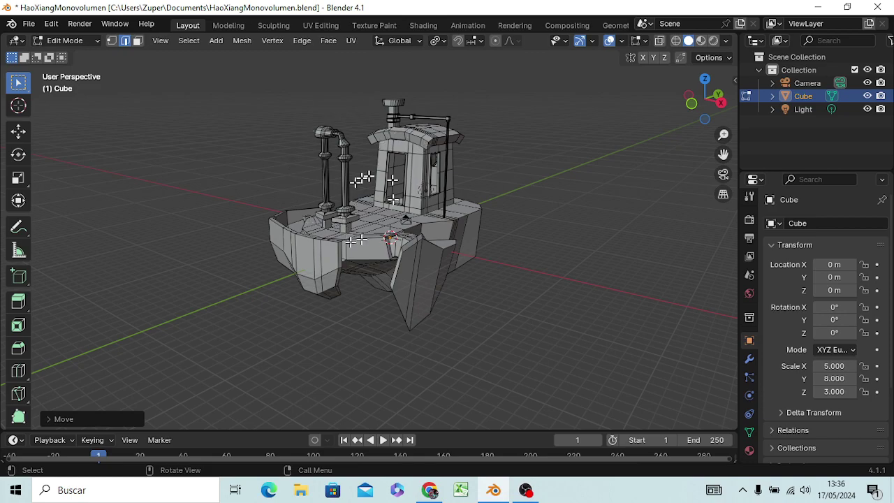
mouse_move(458, 264)
middle_mouse_down()
mouse_move(273, 210)
mouse_move(436, 292)
mouse_move(552, 256)
mouse_move(461, 275)
mouse_move(391, 315)
mouse_move(468, 296)
mouse_move(481, 281)
mouse_move(452, 269)
middle_mouse_up()
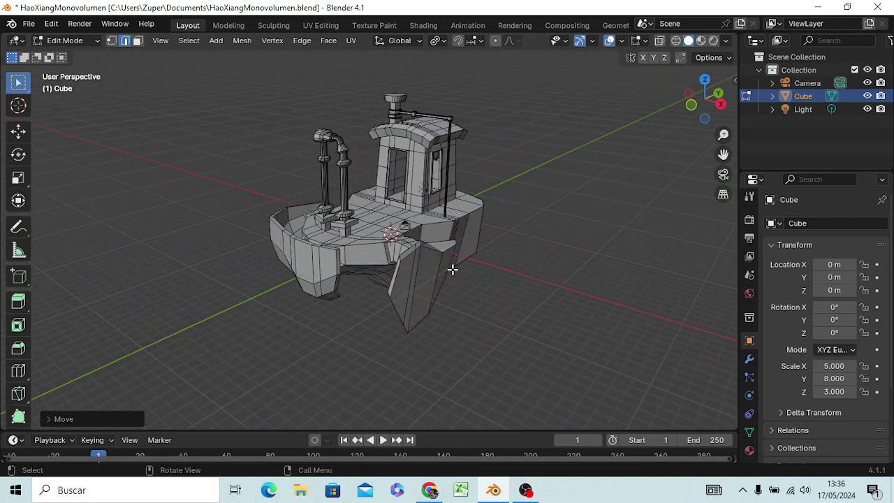
key("alt+Tab")
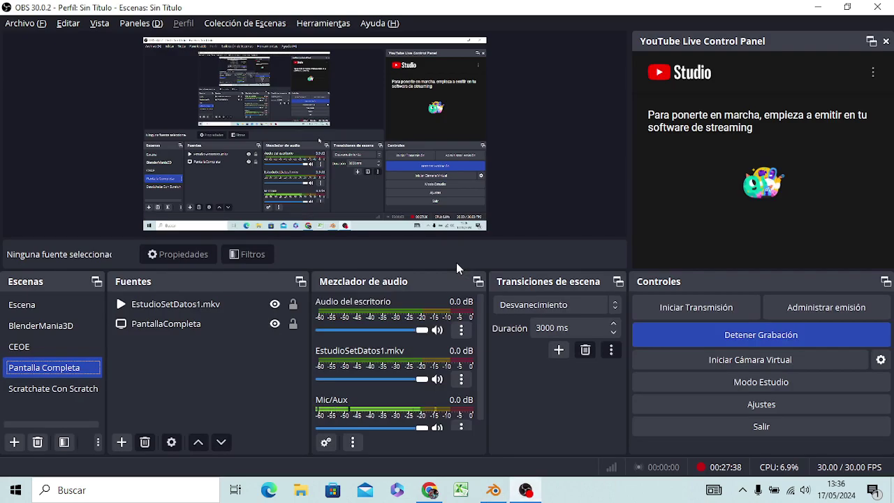